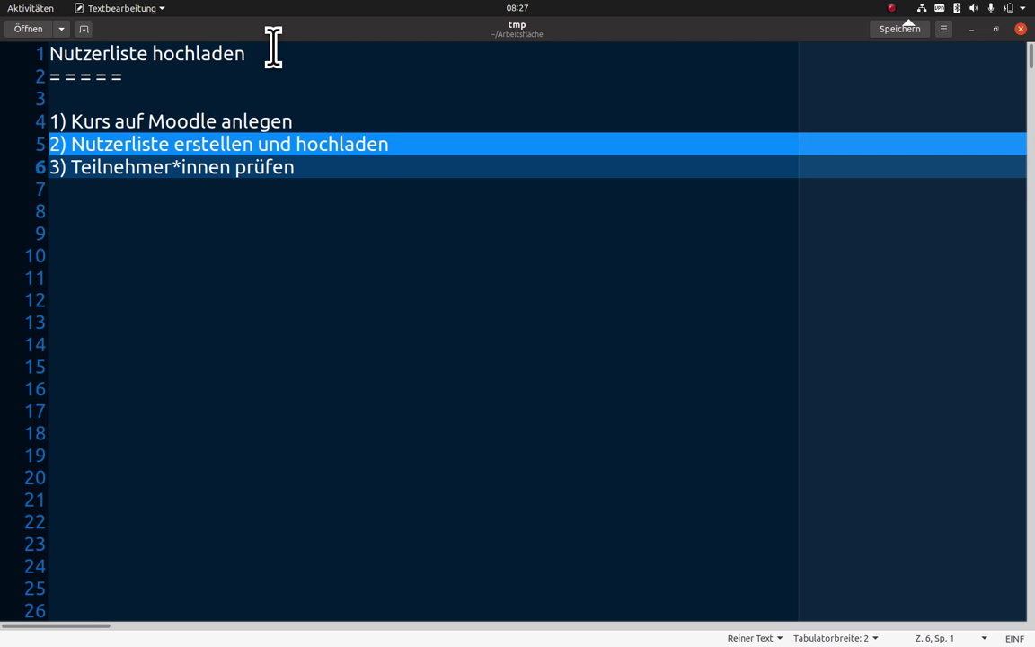
# Step: Go through the outline items on creating the course, uploading the user list and checking participants
pyautogui.press('Up')
pyautogui.press('Up')
pyautogui.hotkey('shift', 'Down')
pyautogui.press('Down')
pyautogui.press('Down')
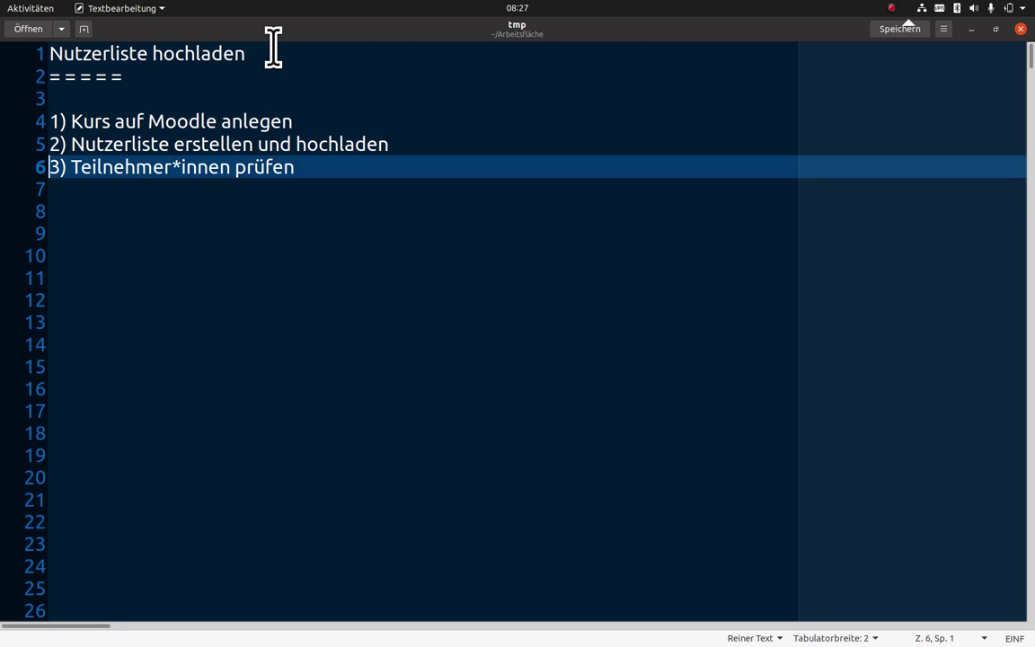
pyautogui.press('Up')
pyautogui.hotkey('shift', 'Down')
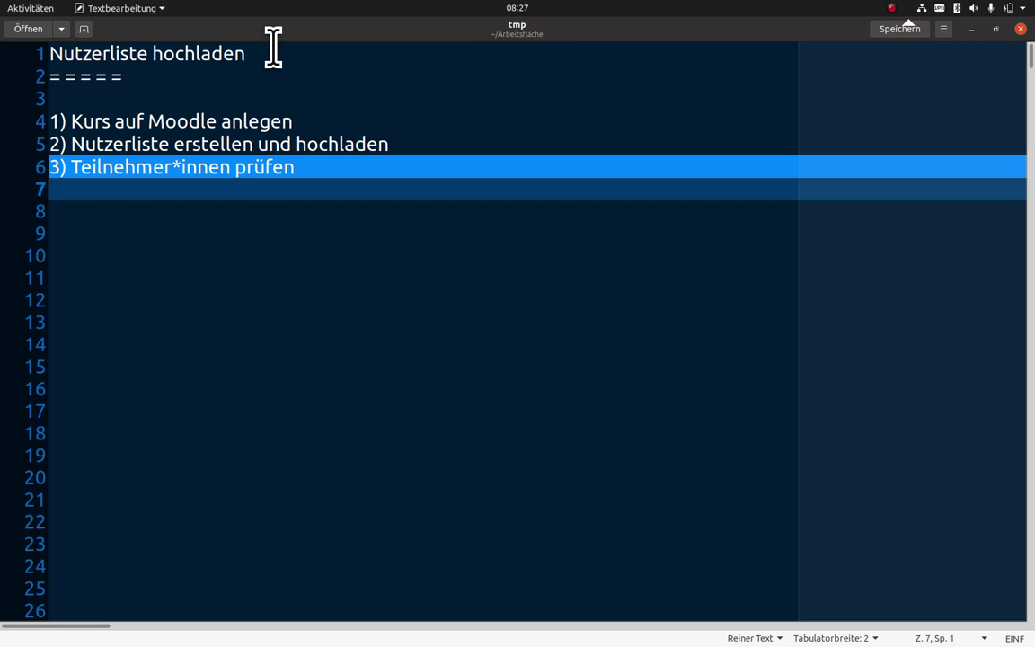
pyautogui.hotkey('ctrl', 'Home')
# Step: Switch to Firefox and open the form for a new course in the Verschiedenes category from Moodle's course management
pyautogui.hotkey('alt', 'Tab')
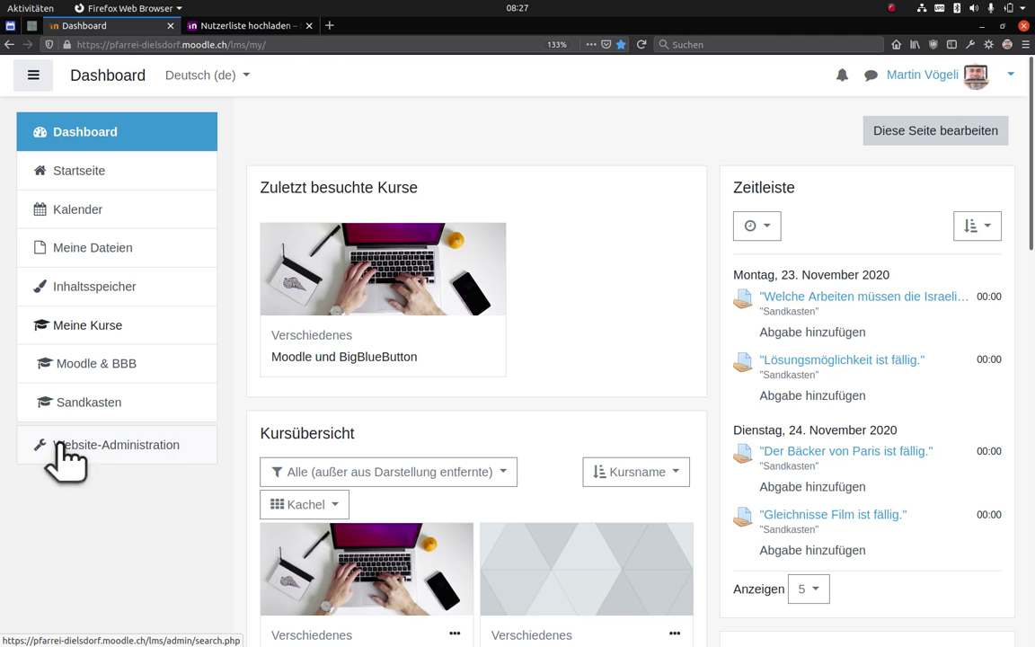
pyautogui.click(109, 443)
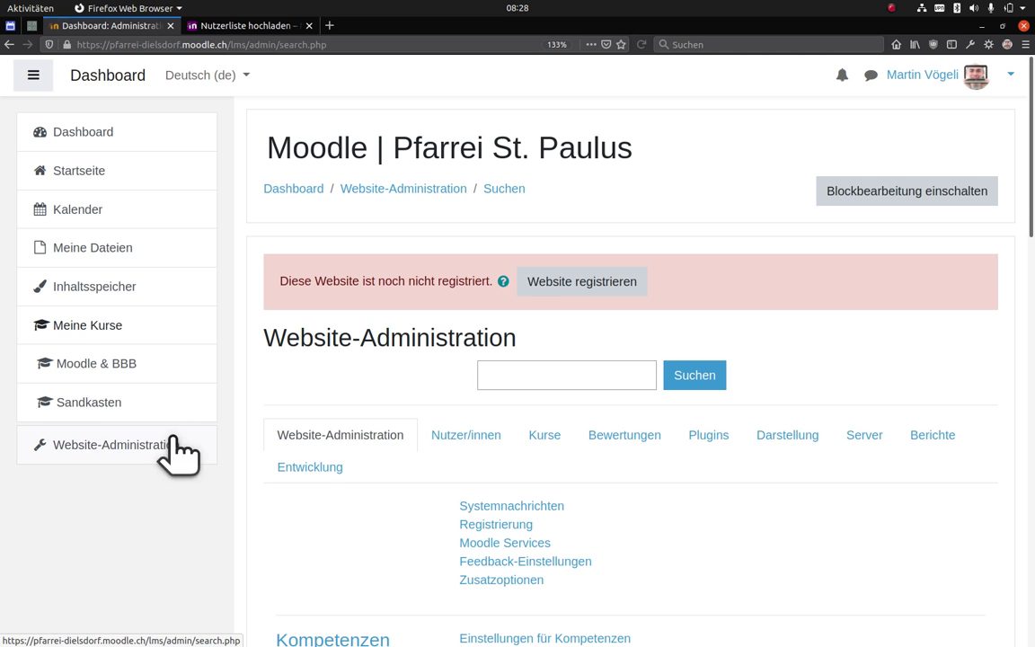
pyautogui.click(539, 433)
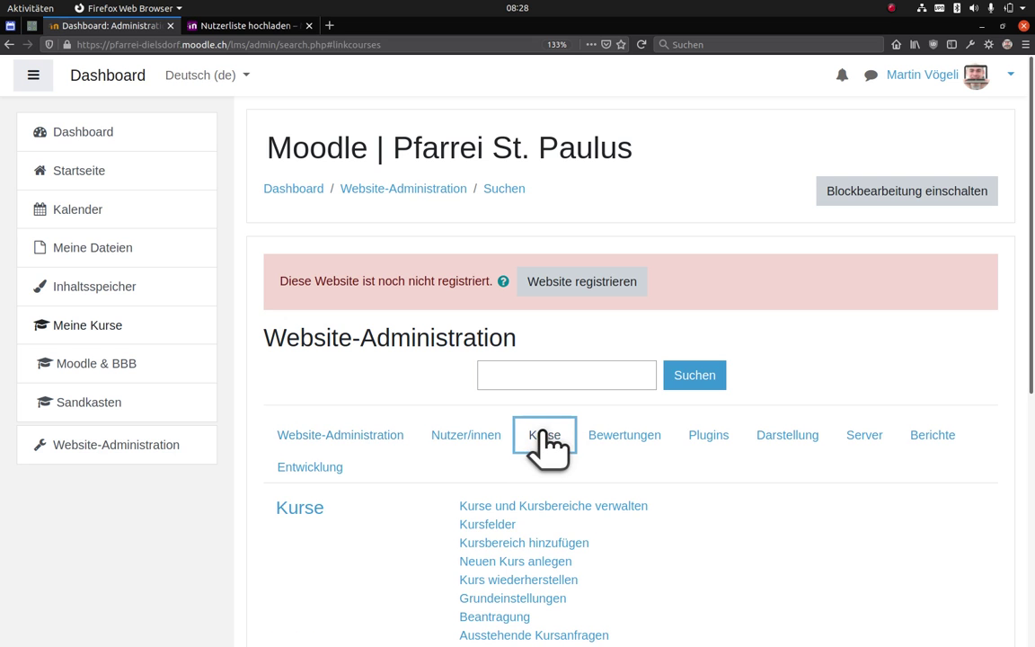
pyautogui.click(615, 509)
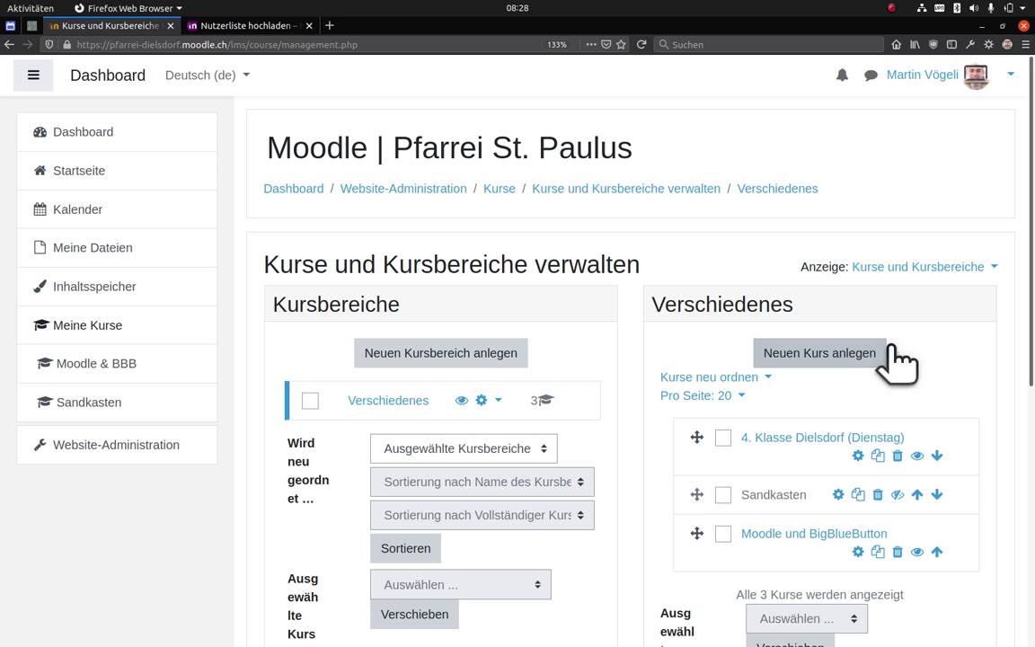
pyautogui.click(840, 352)
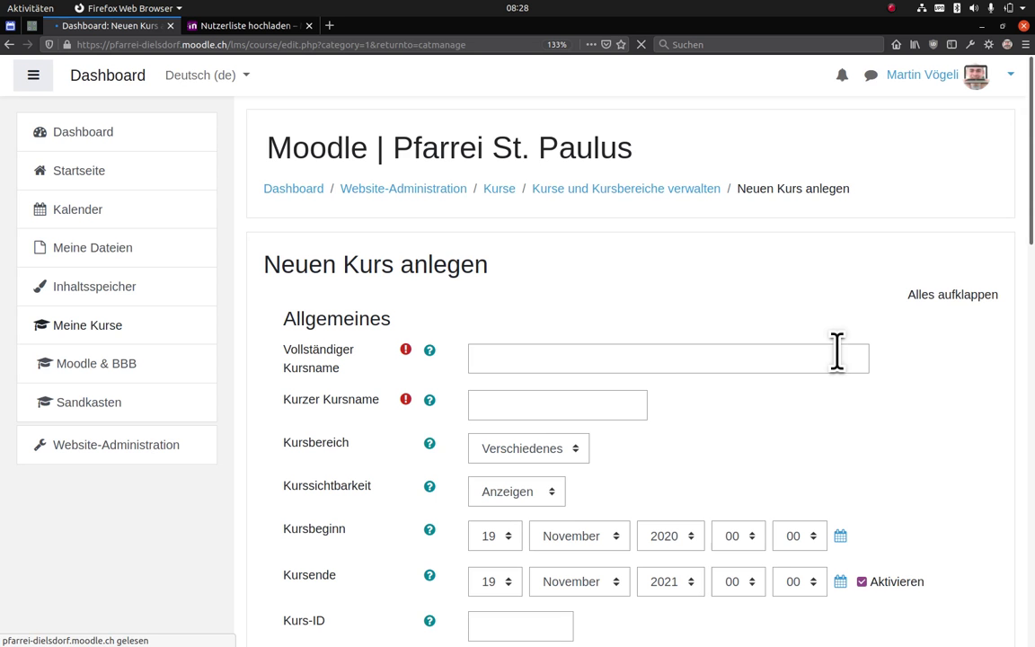
# Step: Create the course with full and short name "Sandkasten 2", saving and displaying it
pyautogui.click(542, 352)
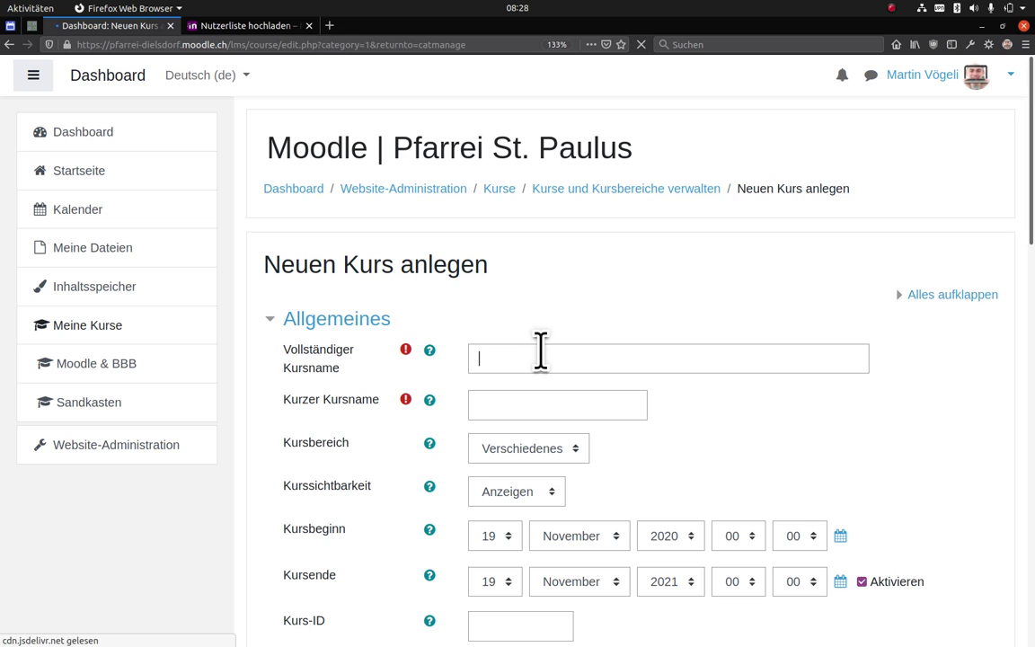
pyautogui.write('Sandkasten')
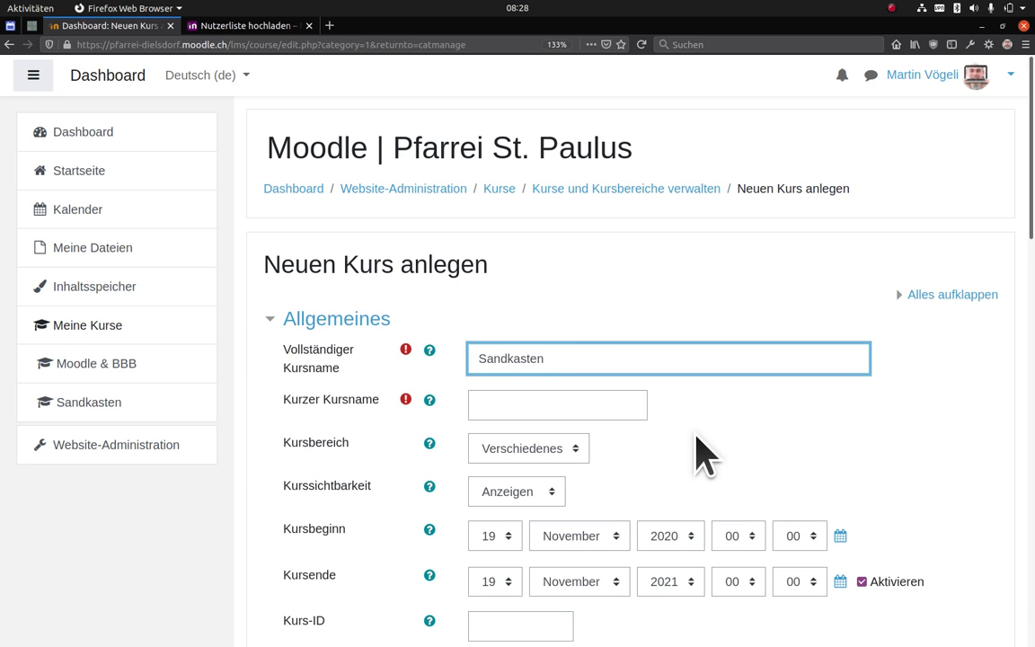
pyautogui.write('2')
pyautogui.click(549, 406)
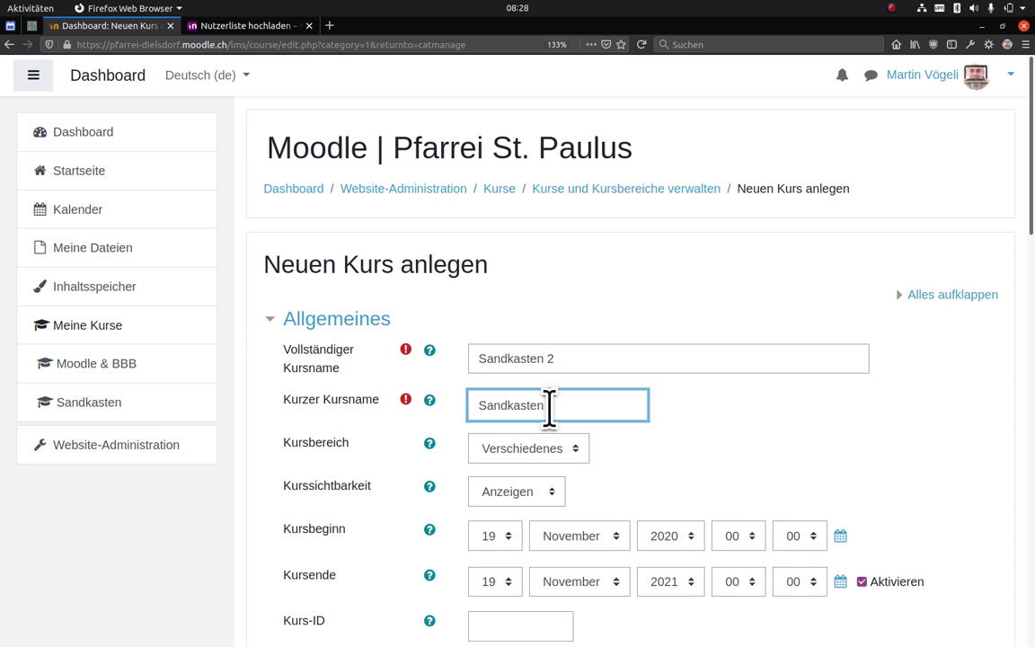
pyautogui.write('2')
pyautogui.scroll(-3, 919, 428)
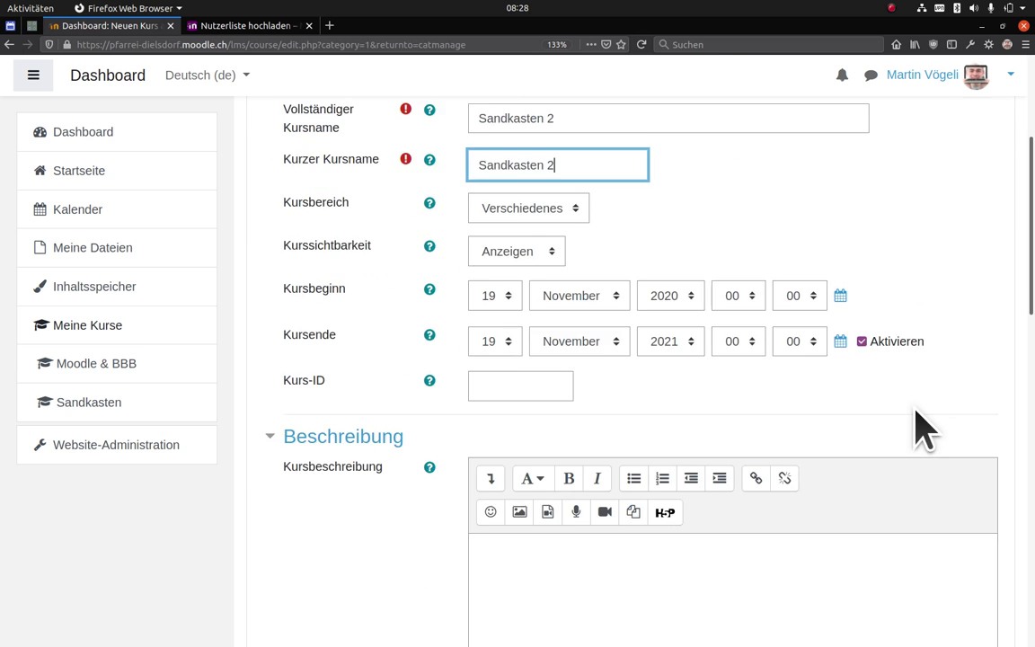
pyautogui.scroll(-10, 917, 423)
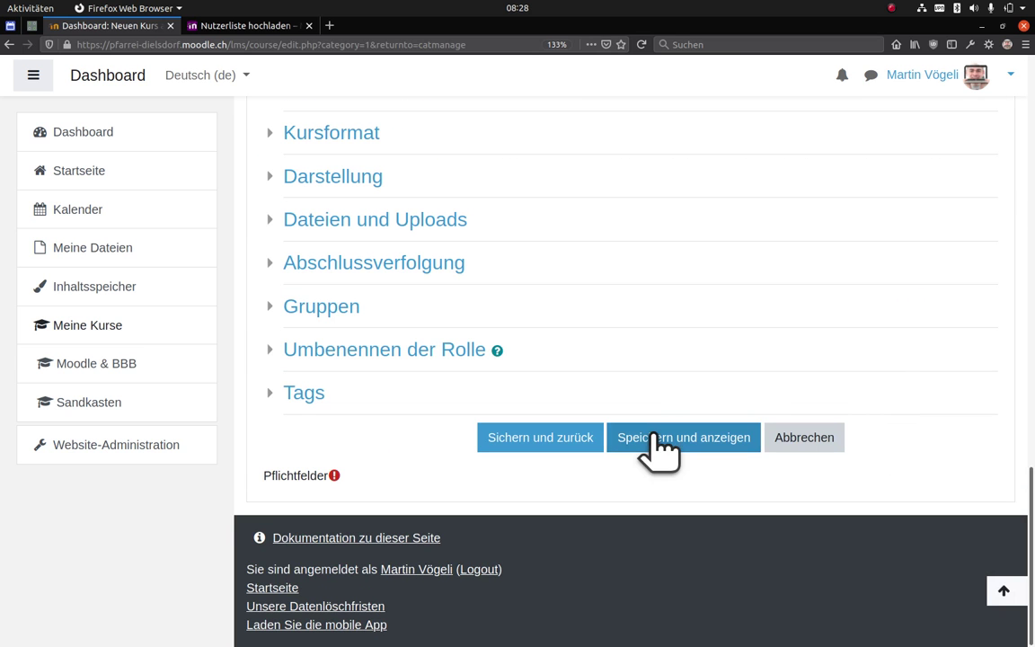
pyautogui.click(655, 443)
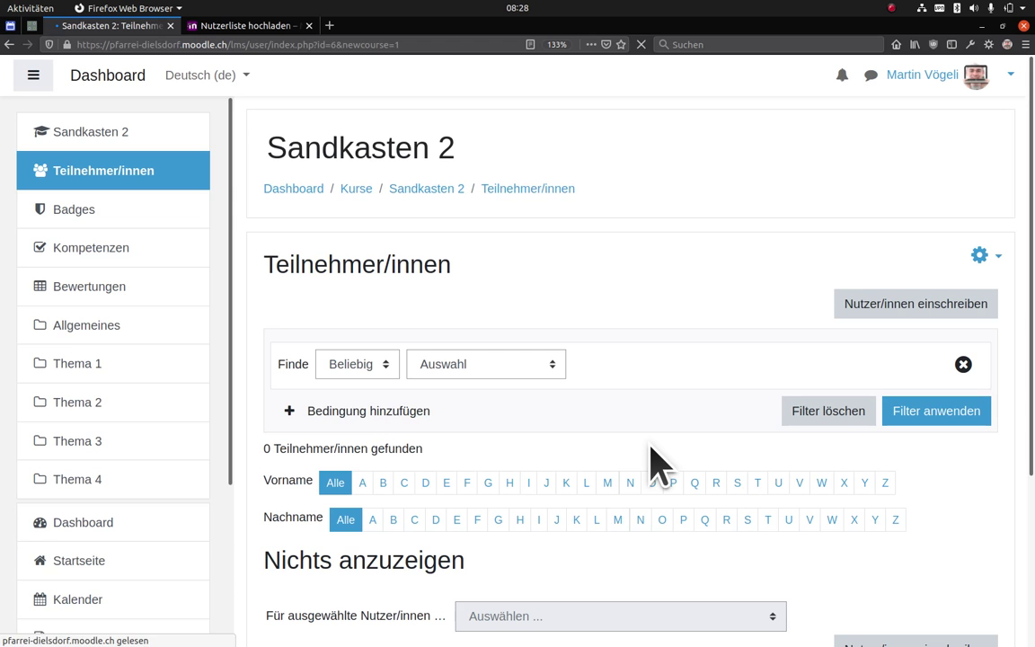
# Step: Enrol the course owner's own account in Sandkasten 2 with the role Trainer/in and check the participant list
pyautogui.click(946, 302)
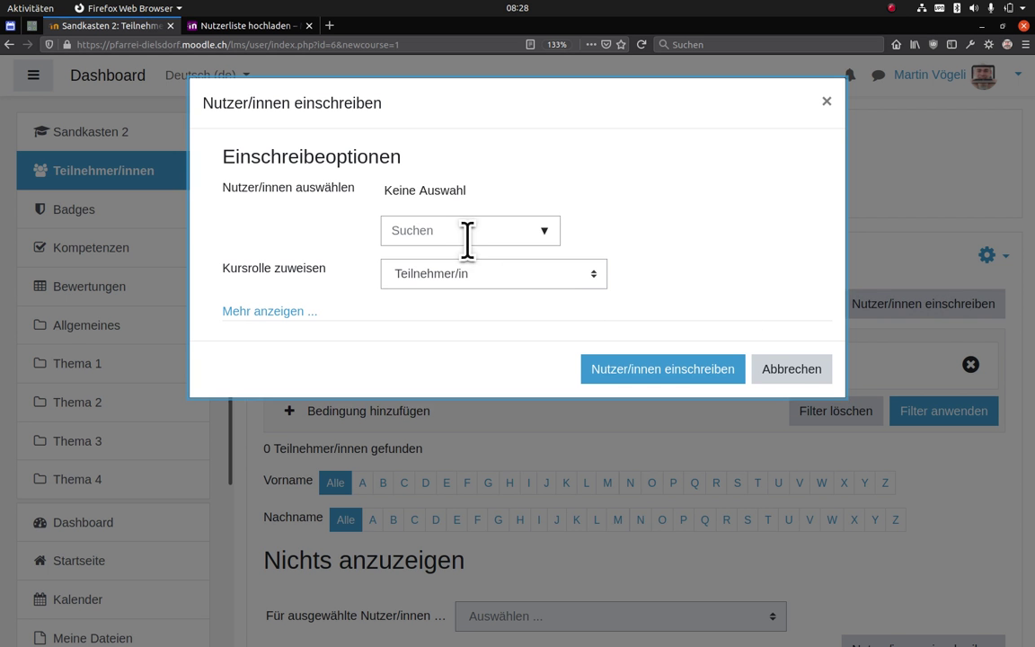
pyautogui.click(458, 231)
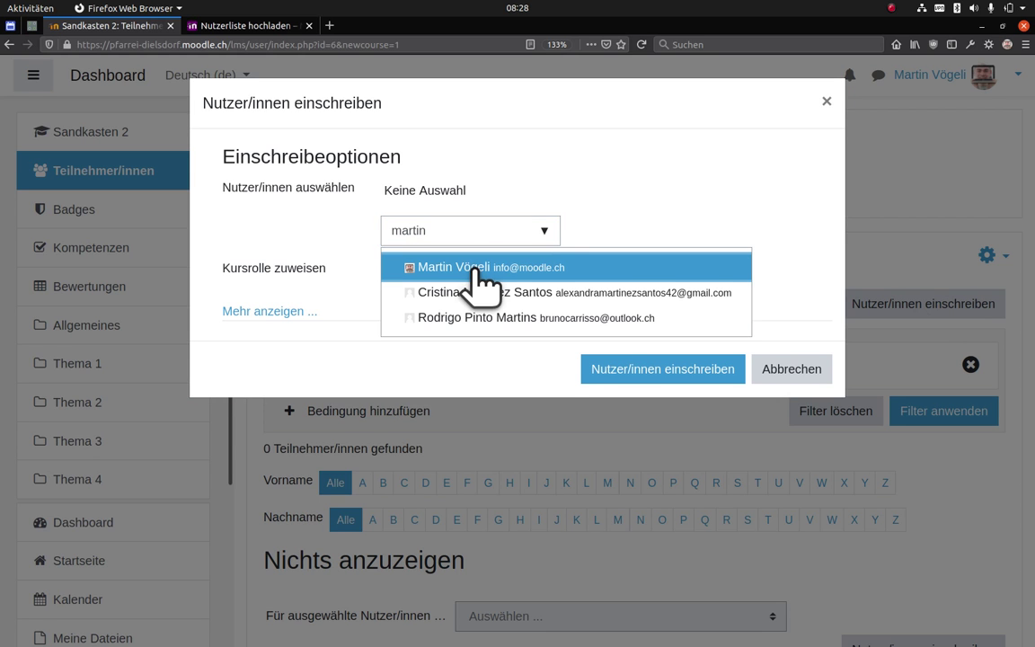
pyautogui.click(473, 272)
pyautogui.click(668, 221)
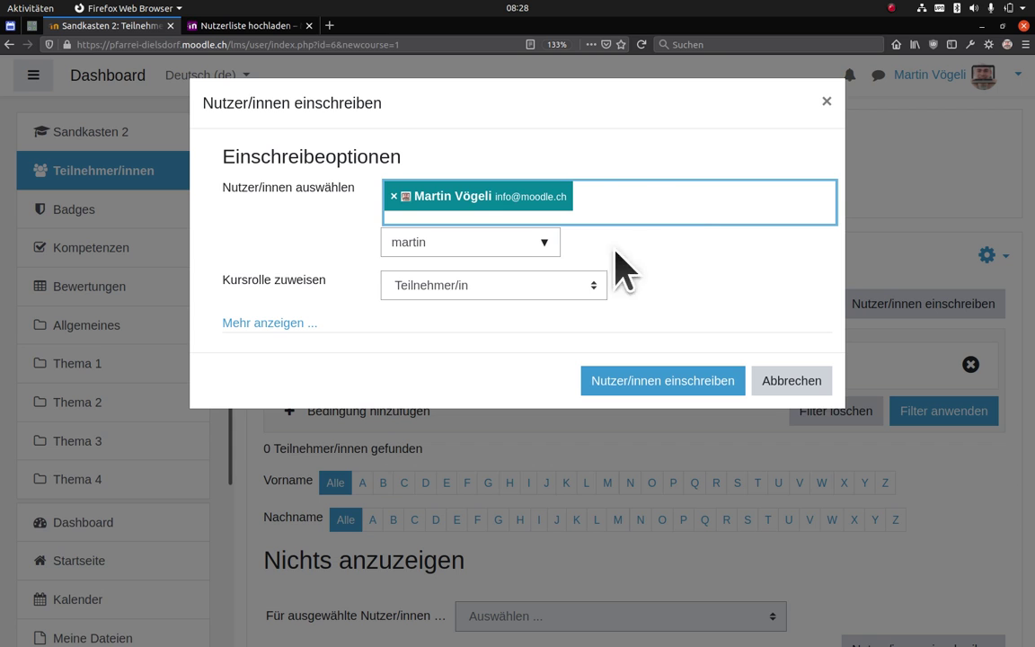
pyautogui.click(463, 288)
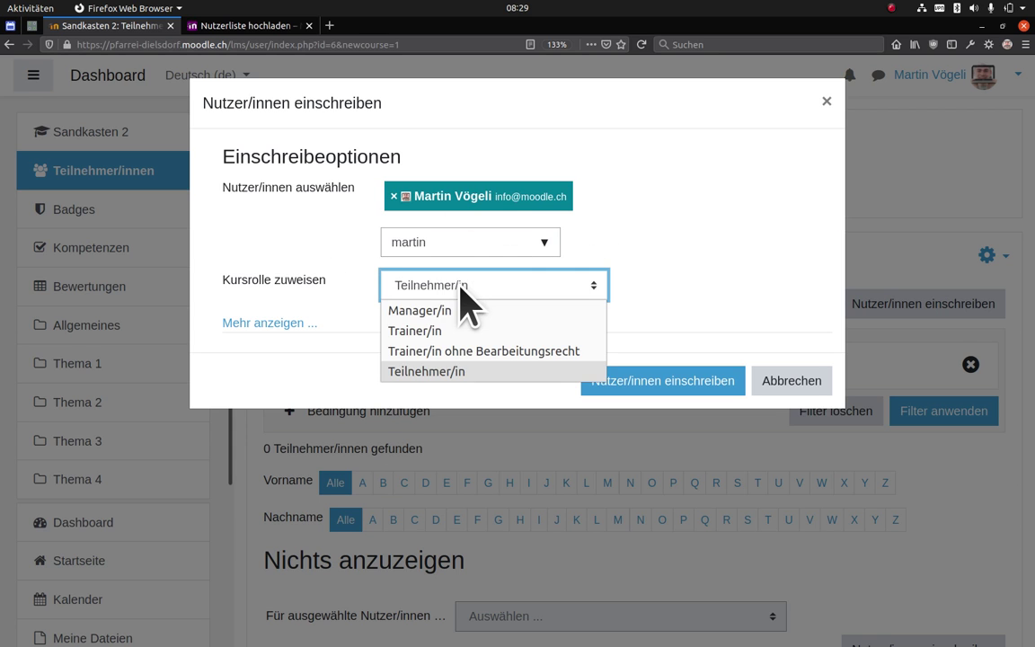
pyautogui.click(439, 331)
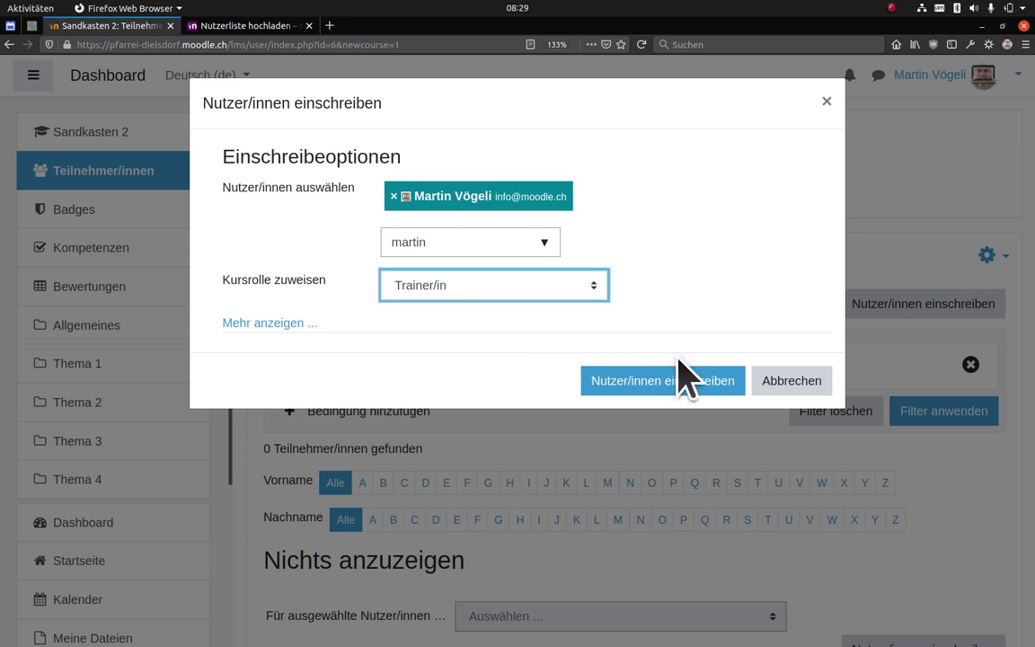
pyautogui.click(664, 382)
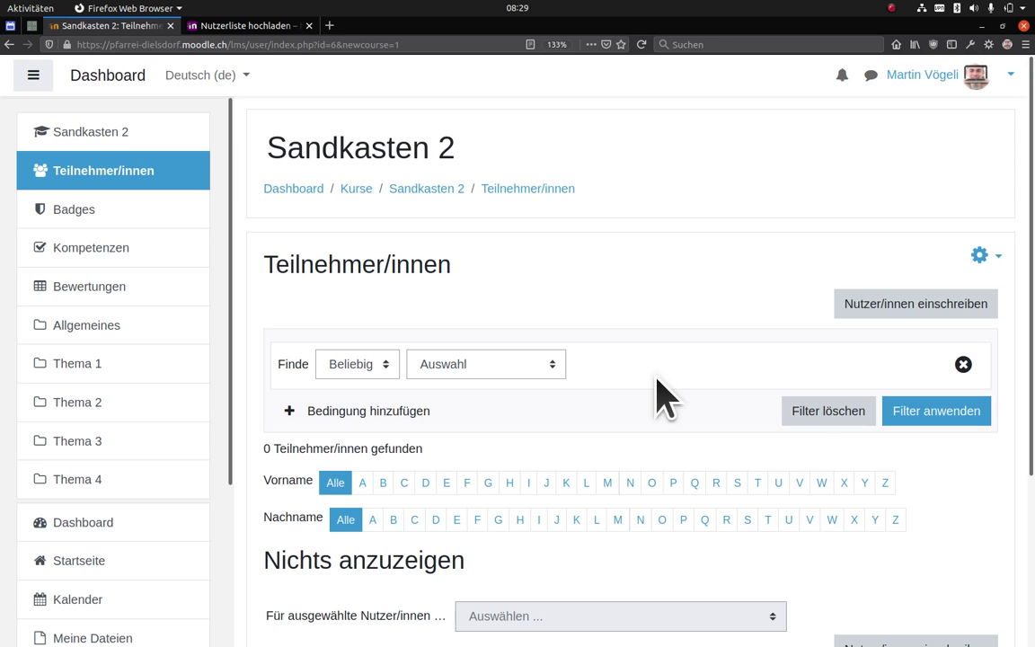
pyautogui.scroll(-3, 670, 393)
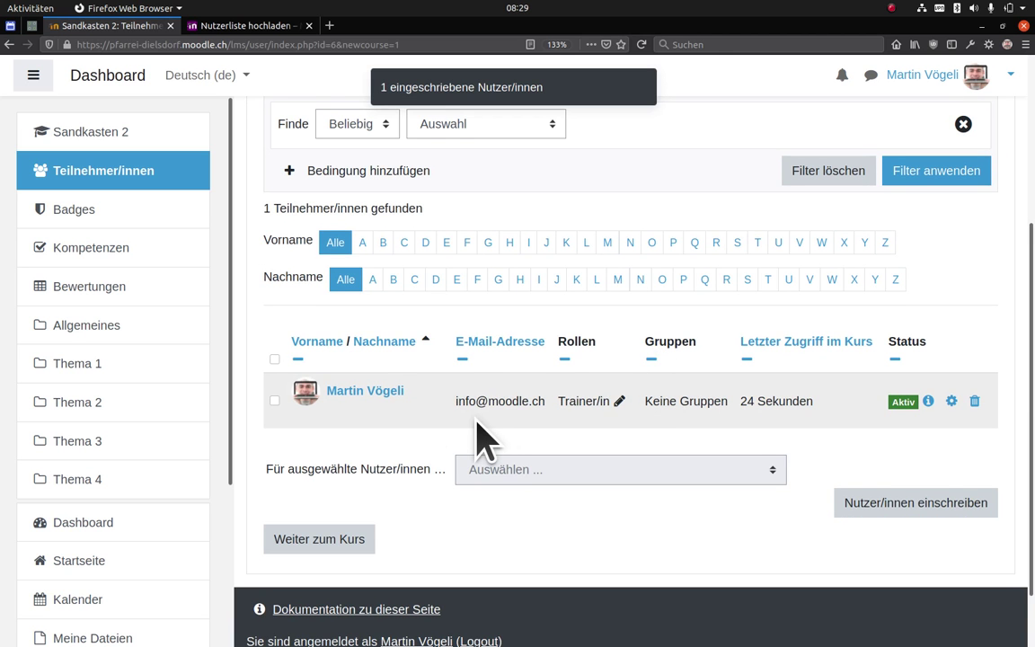
pyautogui.scroll(3, 476, 437)
pyautogui.scroll(-3, 619, 323)
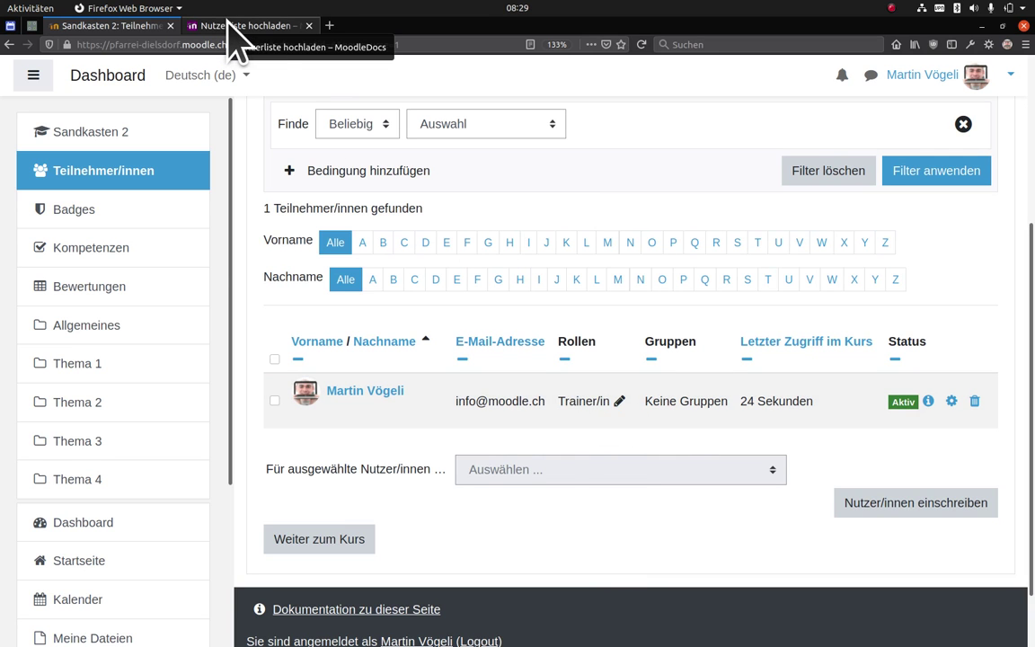
pyautogui.scroll(5, 620, 243)
# Step: Highlight the outline item "Nutzerliste erstellen und hochladen" in the text editor and return to Firefox
pyautogui.hotkey('alt', 'Tab')
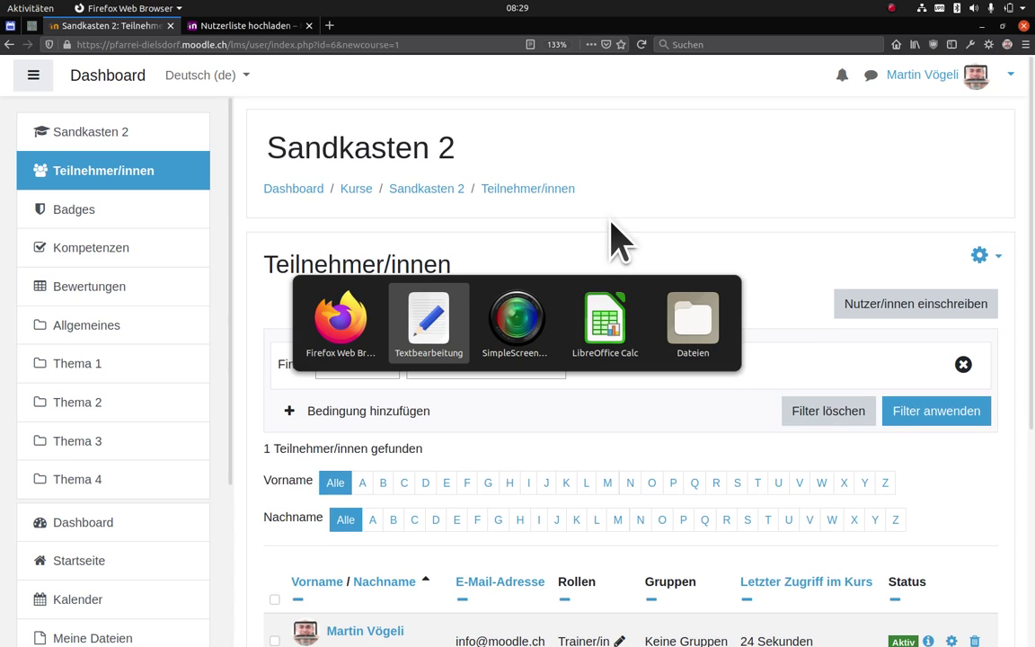
pyautogui.tripleClick(175, 143)
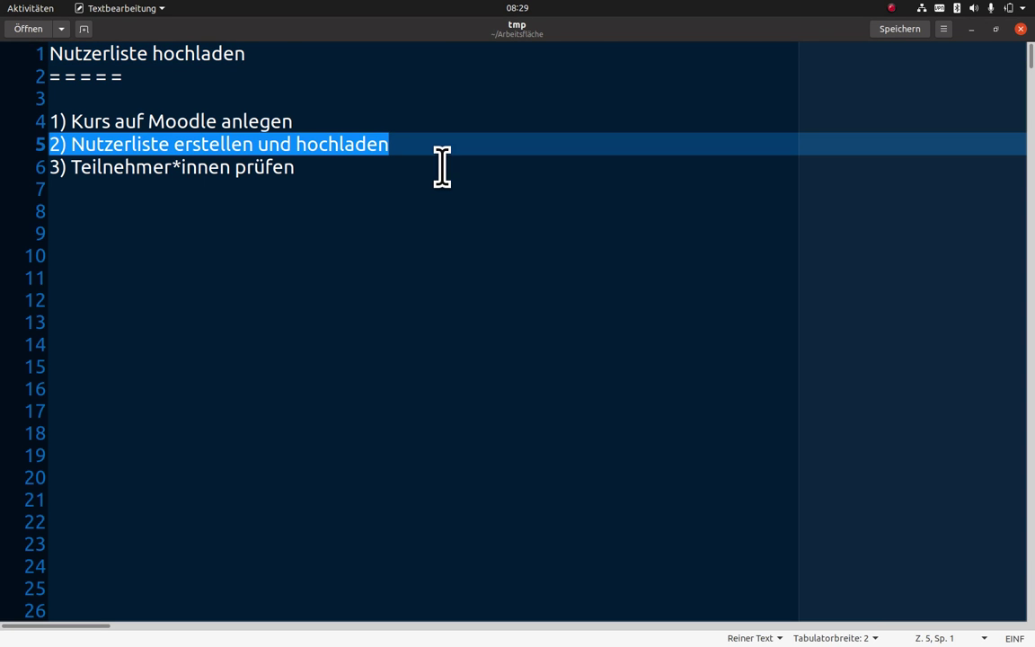
pyautogui.hotkey('alt', 'Tab')
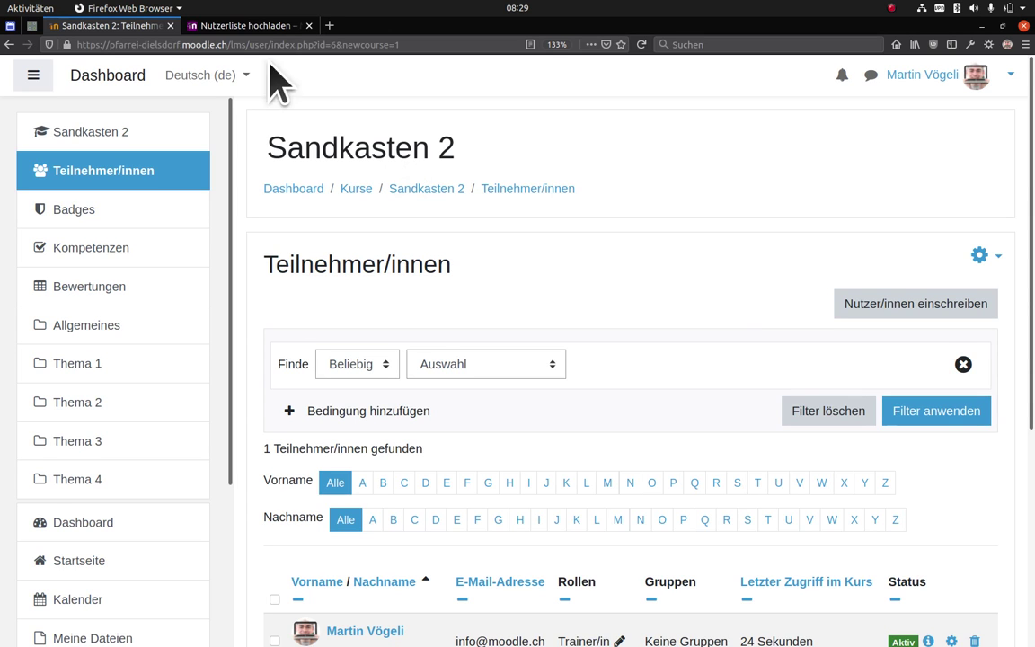
# Step: Copy the required field names "username, firstname, lastname, email" from the Pflichtfelder section of the MoodleDocs page Nutzerliste hochladen
pyautogui.click(261, 26)
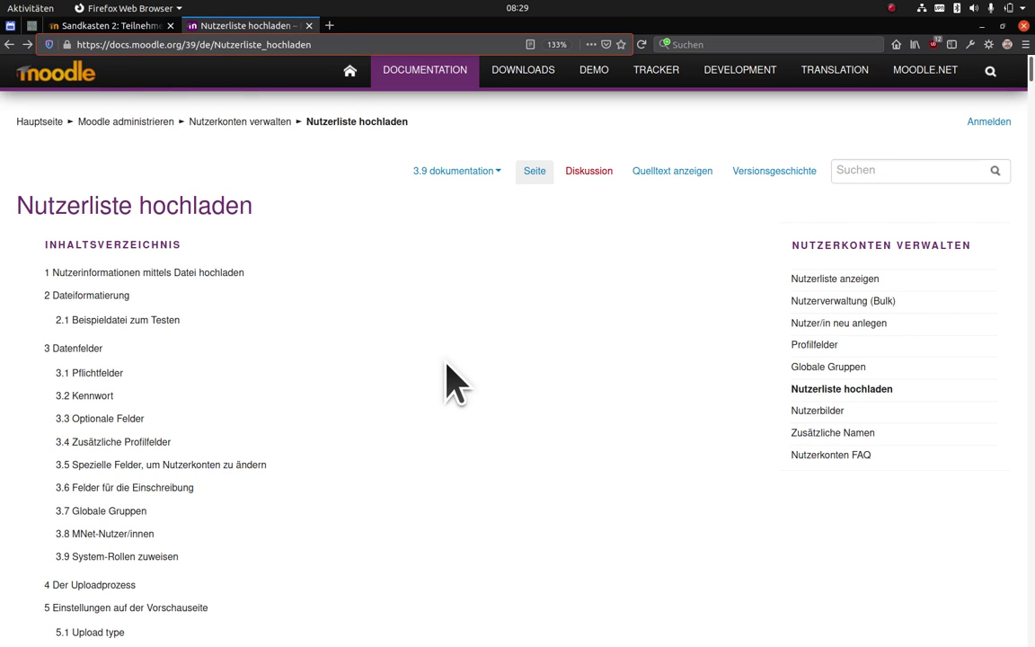
pyautogui.scroll(-3, 449, 378)
pyautogui.scroll(3, 455, 377)
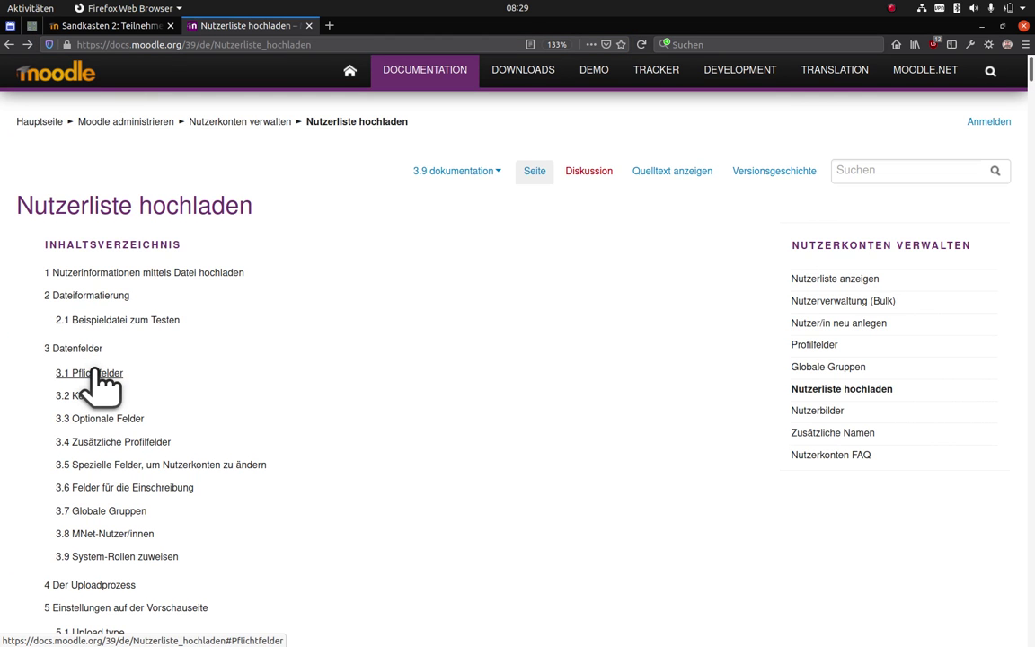
pyautogui.click(95, 372)
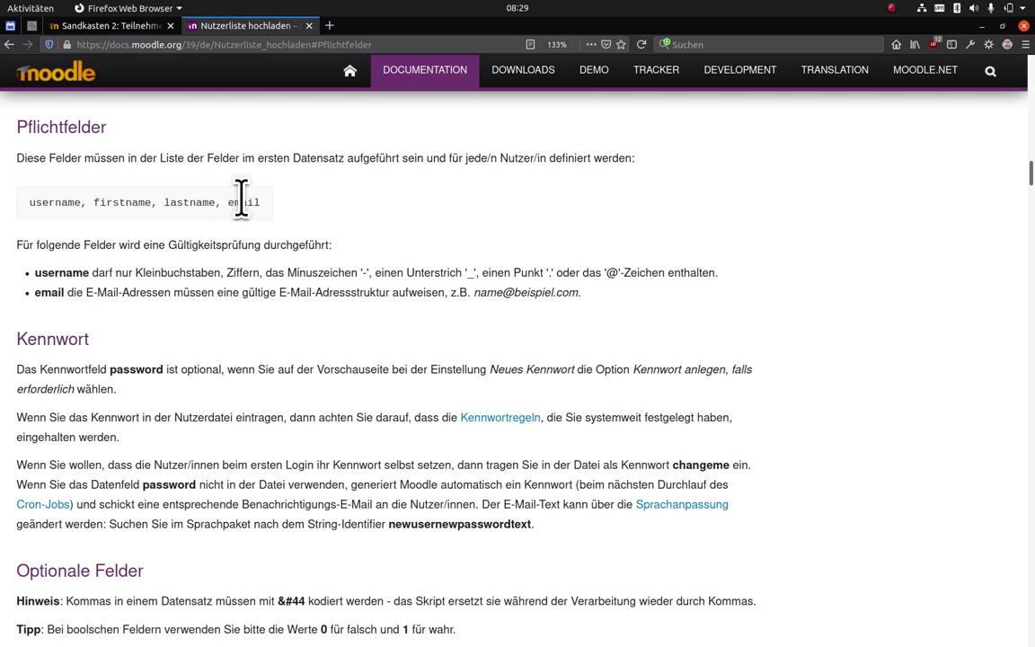
pyautogui.tripleClick(72, 203)
pyautogui.rightClick(81, 205)
pyautogui.click(118, 212)
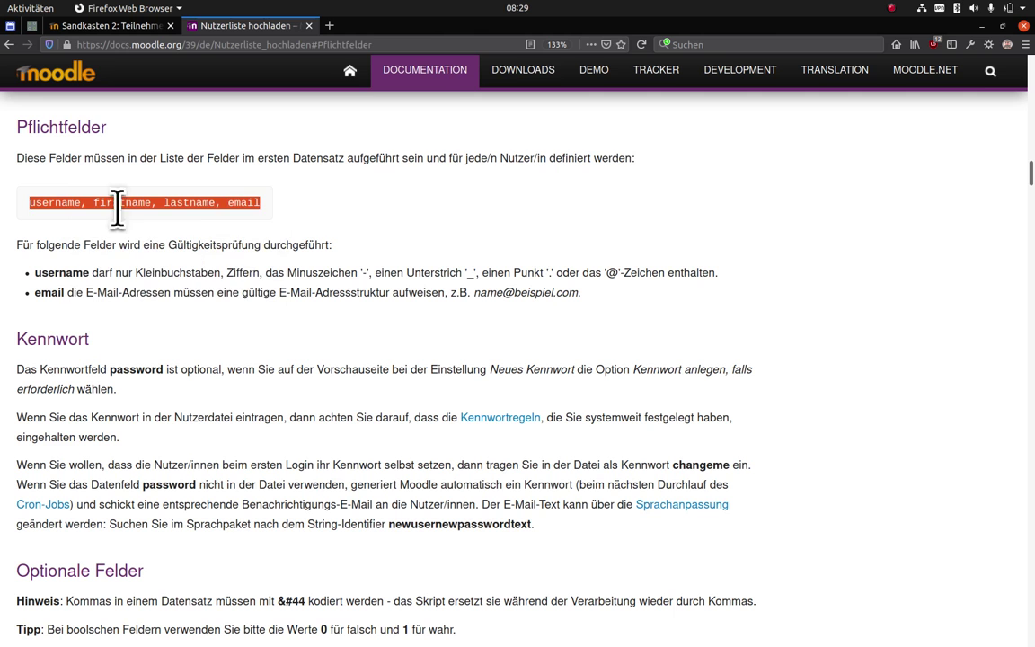
pyautogui.click(423, 45)
pyautogui.hotkey('ctrl', 'v')
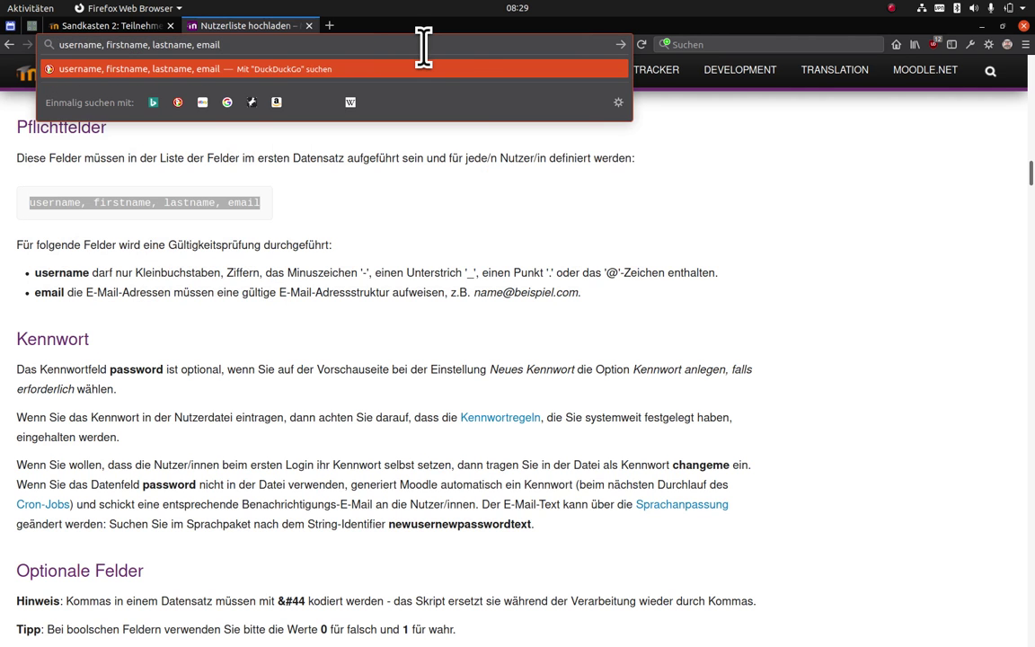
pyautogui.hotkey('ctrl', 'a')
pyautogui.press('BackSpace')
pyautogui.press('Escape')
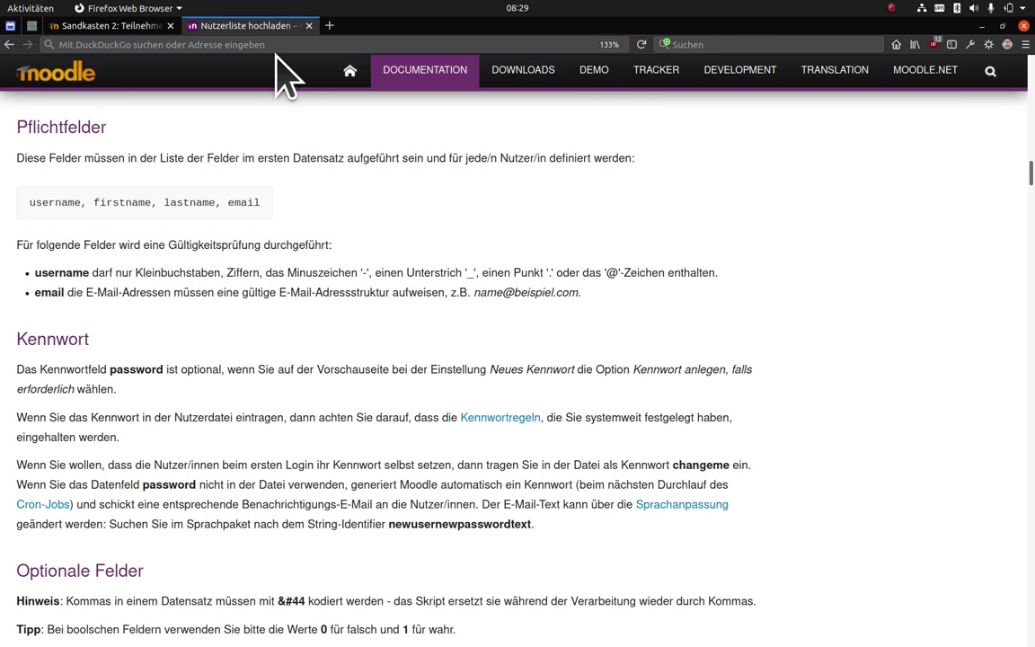
pyautogui.press('Escape')
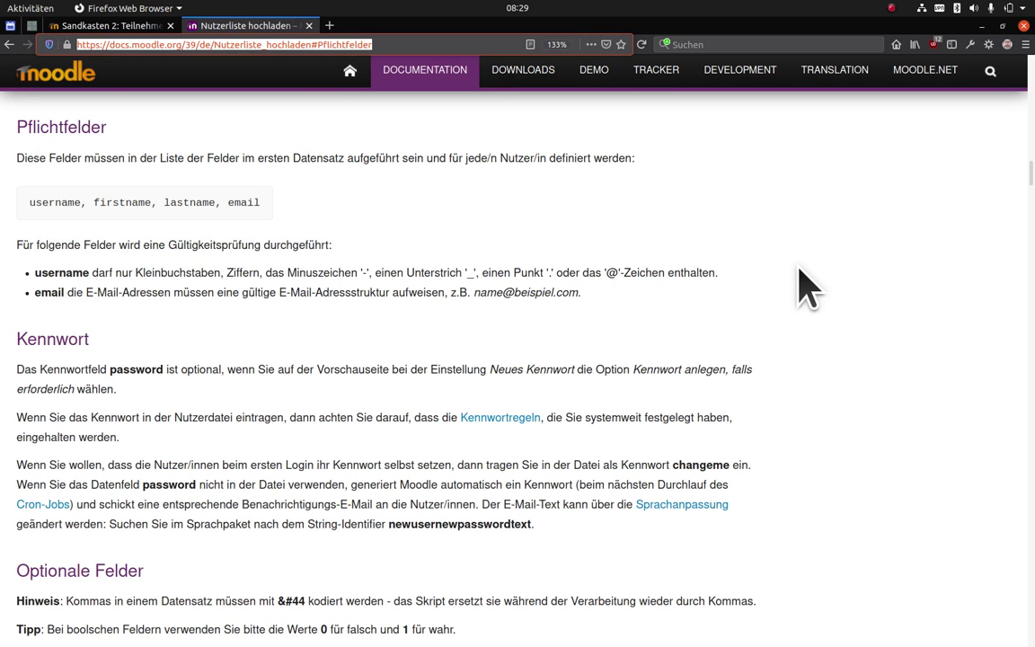
# Step: Switch to LibreOffice Calc and paste the copied field names into cell A1 of the empty spreadsheet
pyautogui.hotkey('alt', 'Tab')
pyautogui.hotkey('alt', 'Tab')
pyautogui.hotkey('alt', 'Tab')
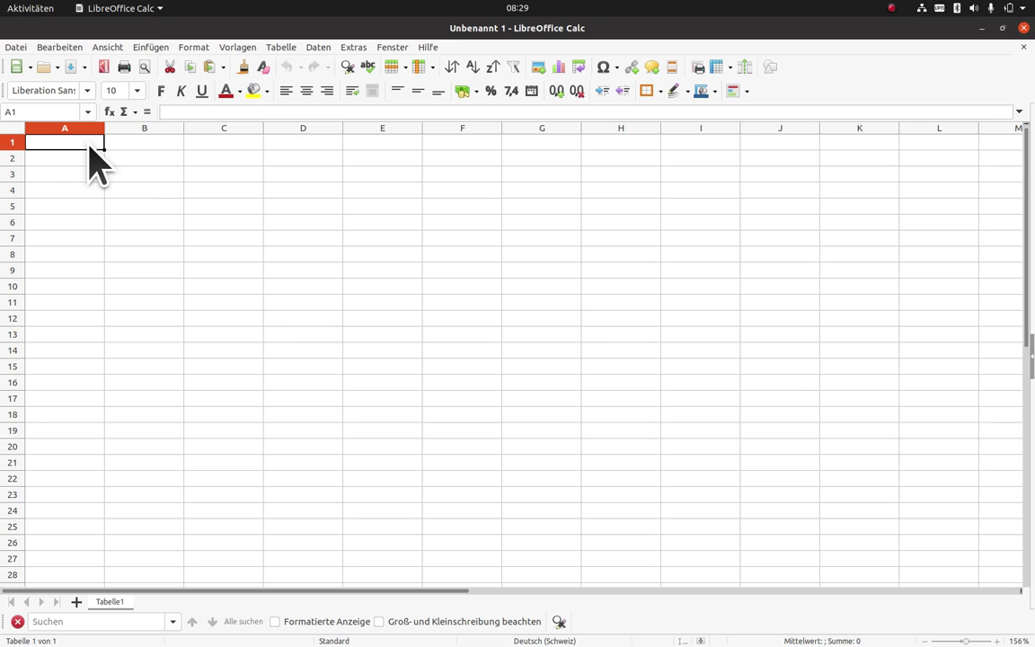
pyautogui.hotkey('ctrl', 'v')
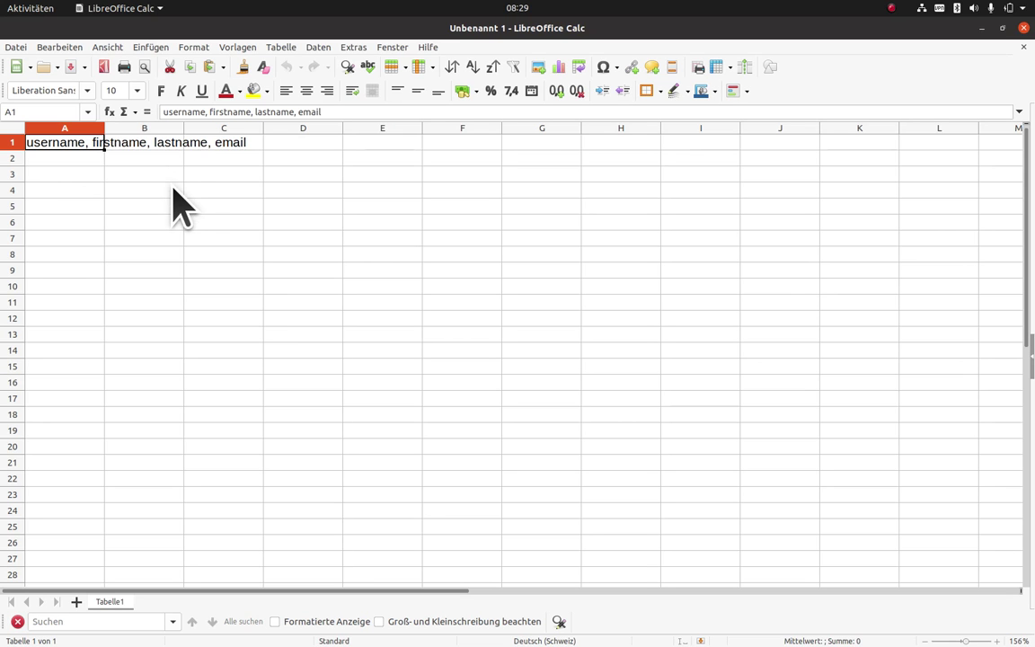
# Step: Trim the pasted field names in A1 to just "username" and go to cell B1
pyautogui.click(351, 112)
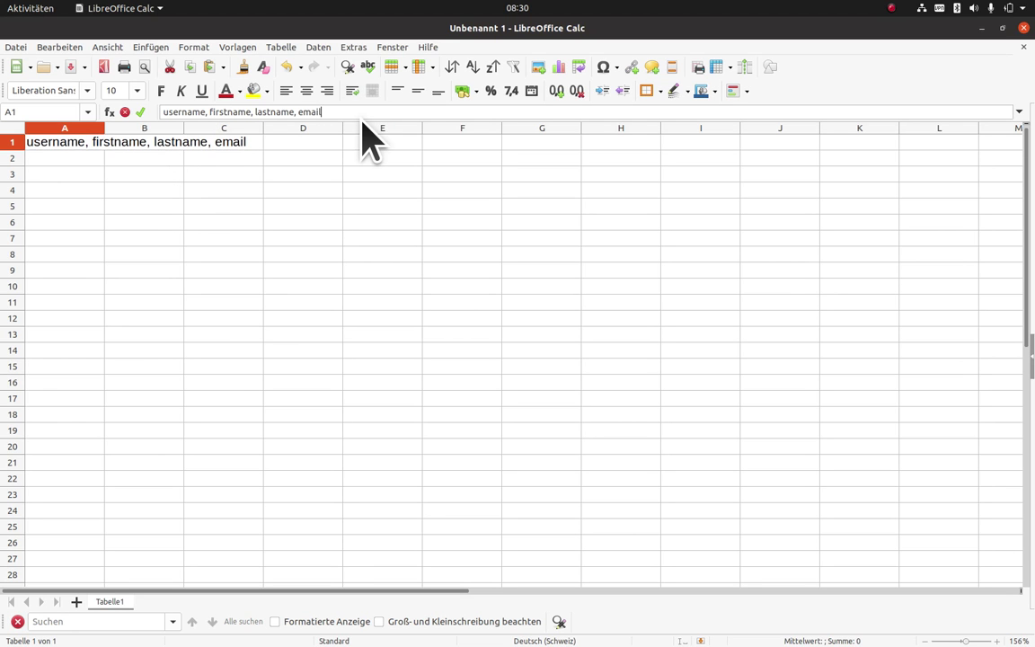
pyautogui.hotkey('ctrl', 'shift', 'Left')
pyautogui.hotkey('ctrl', 'shift', 'Left')
pyautogui.hotkey('ctrl', 'shift', 'Left')
pyautogui.press('BackSpace')
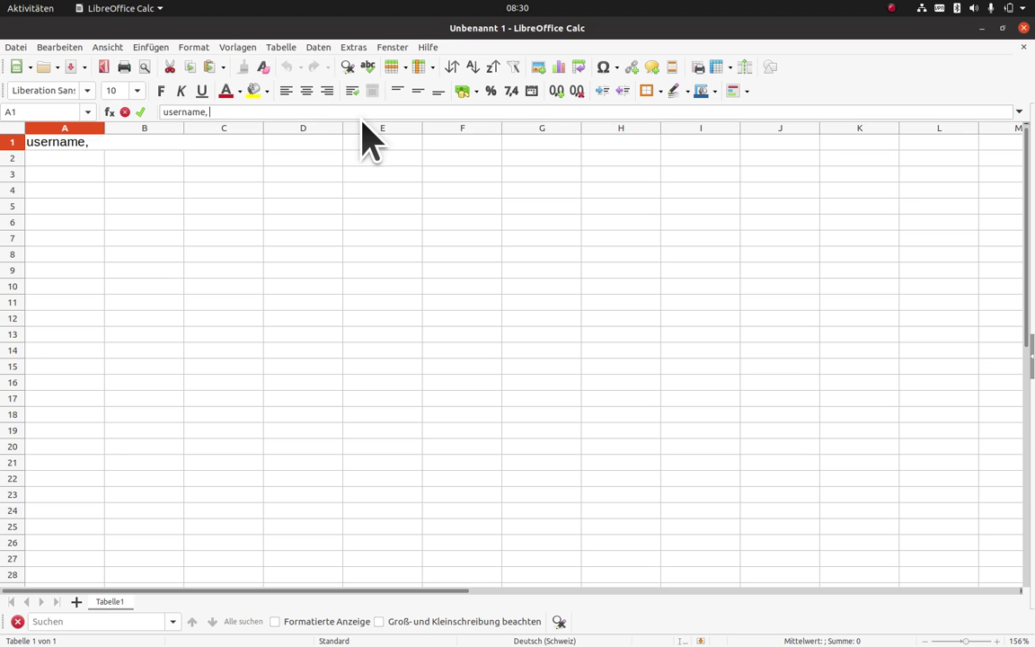
pyautogui.press('Return')
pyautogui.press('Up')
pyautogui.press('Right')
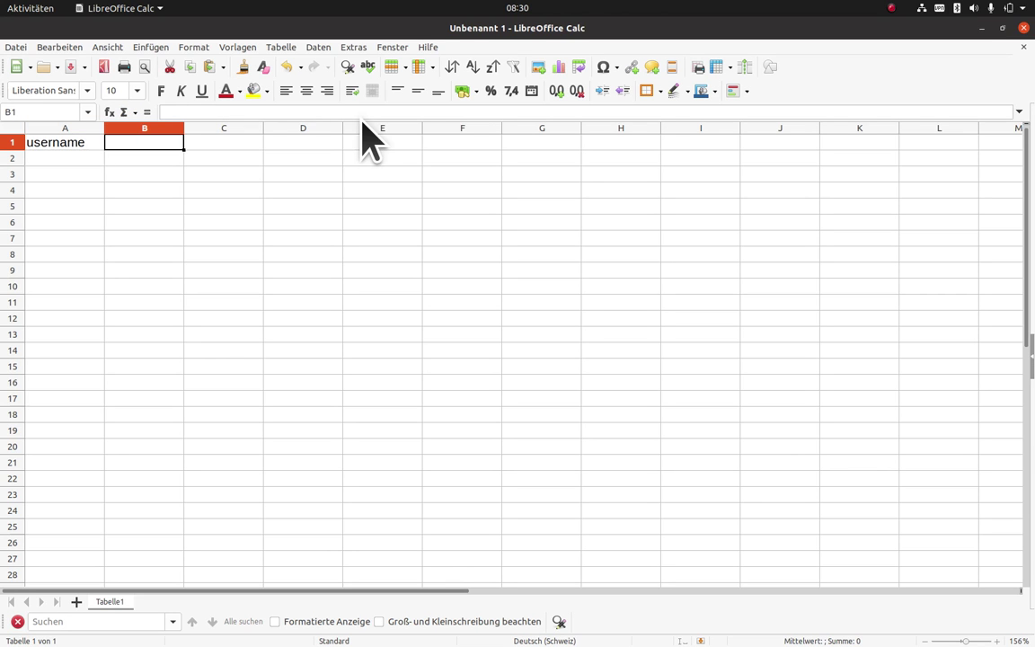
# Step: Paste the copied field names into B1 and delete everything except the first-name field
pyautogui.click(362, 112)
pyautogui.hotkey('ctrl', 'v')
pyautogui.hotkey('ctrl', 'shift', 'Left')
pyautogui.hotkey('ctrl', 'shift', 'Left')
pyautogui.press('BackSpace')
pyautogui.press('BackSpace')
pyautogui.press('BackSpace')
pyautogui.press('BackSpace')
pyautogui.press('Tab')
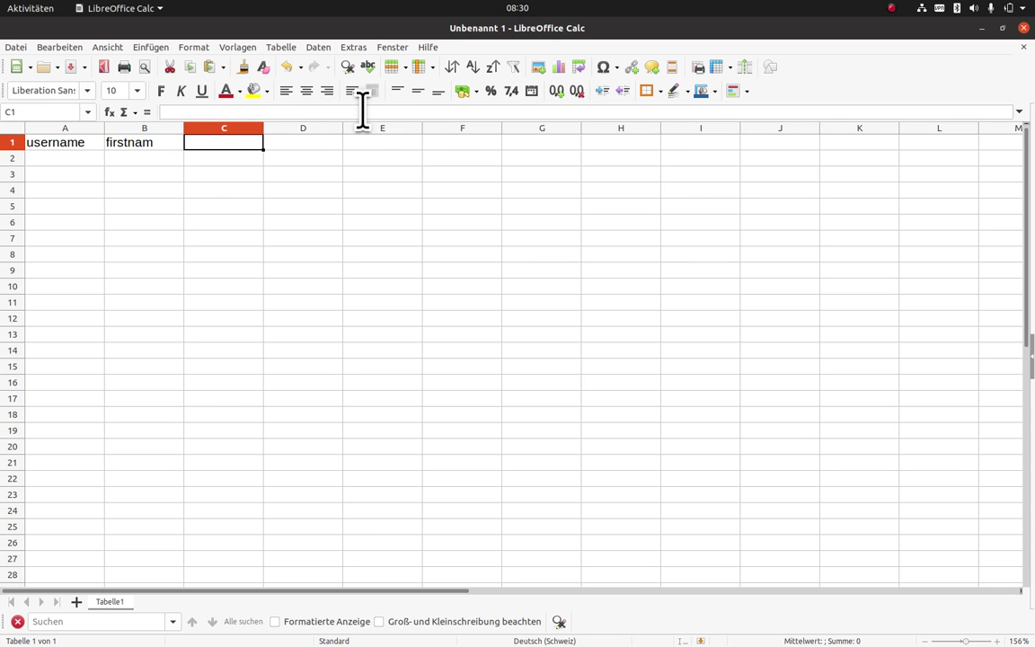
# Step: Add the missing final letter in B1 so the header reads "firstname"
pyautogui.press('Left')
pyautogui.click(363, 111)
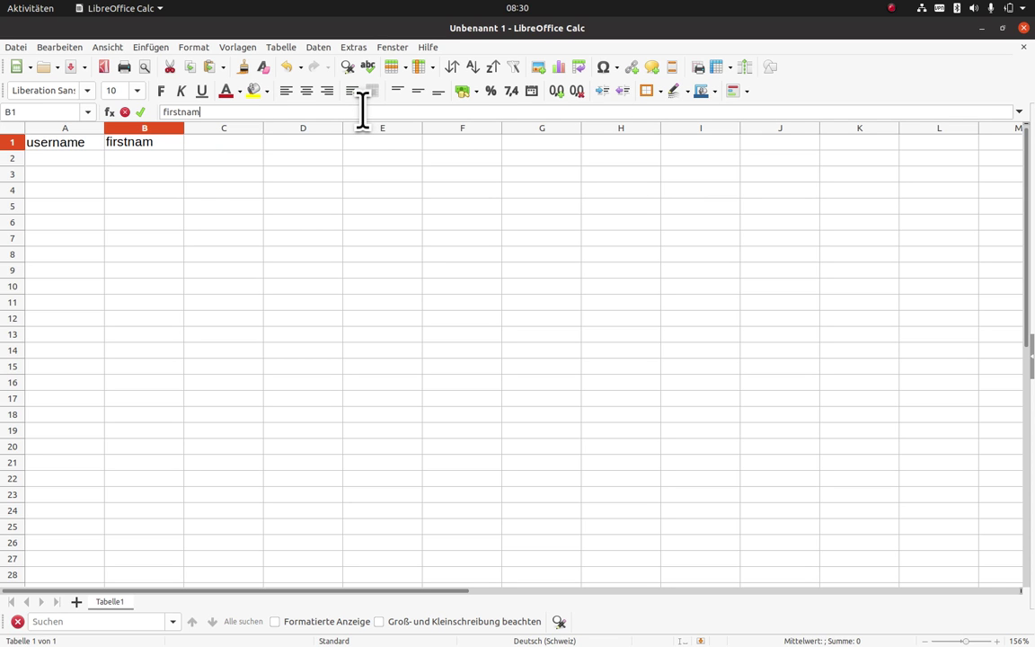
pyautogui.write('e')
pyautogui.press('Return')
pyautogui.press('Up')
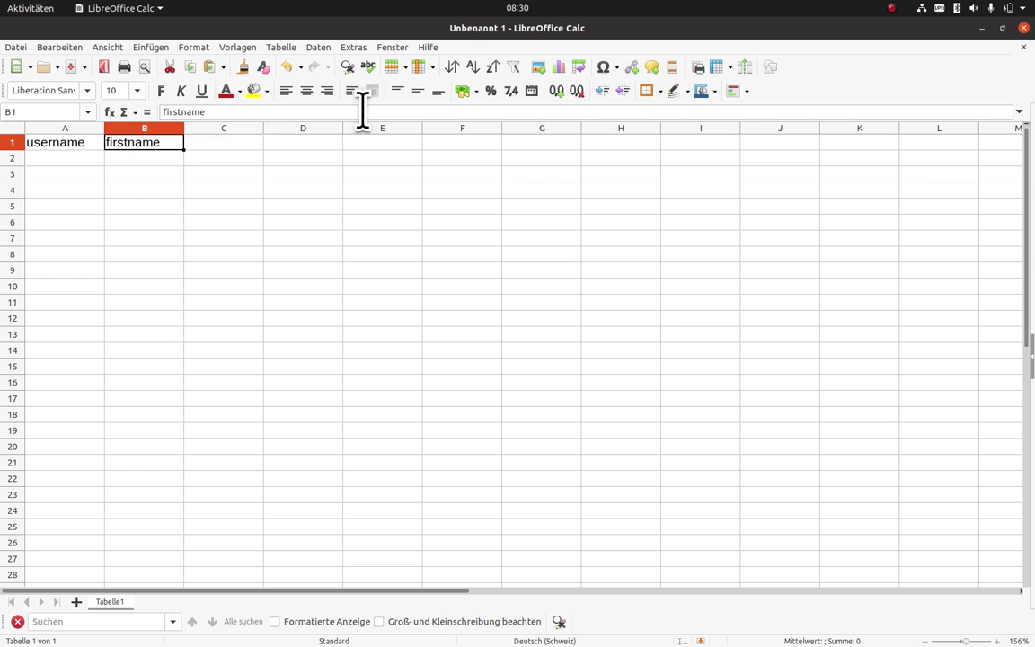
# Step: Paste the copied field names into C1 and reduce them to the header "lastname"
pyautogui.press('Tab')
pyautogui.click(363, 111)
pyautogui.hotkey('ctrl', 'v')
pyautogui.hotkey('ctrl', 'shift', 'Left')
pyautogui.press('BackSpace')
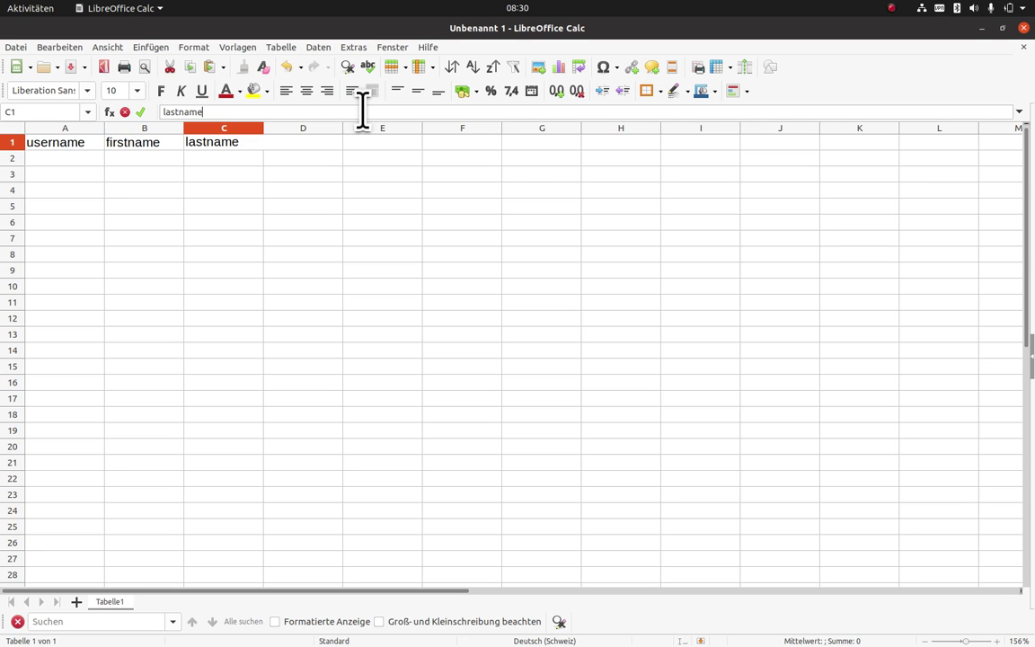
pyautogui.press('Tab')
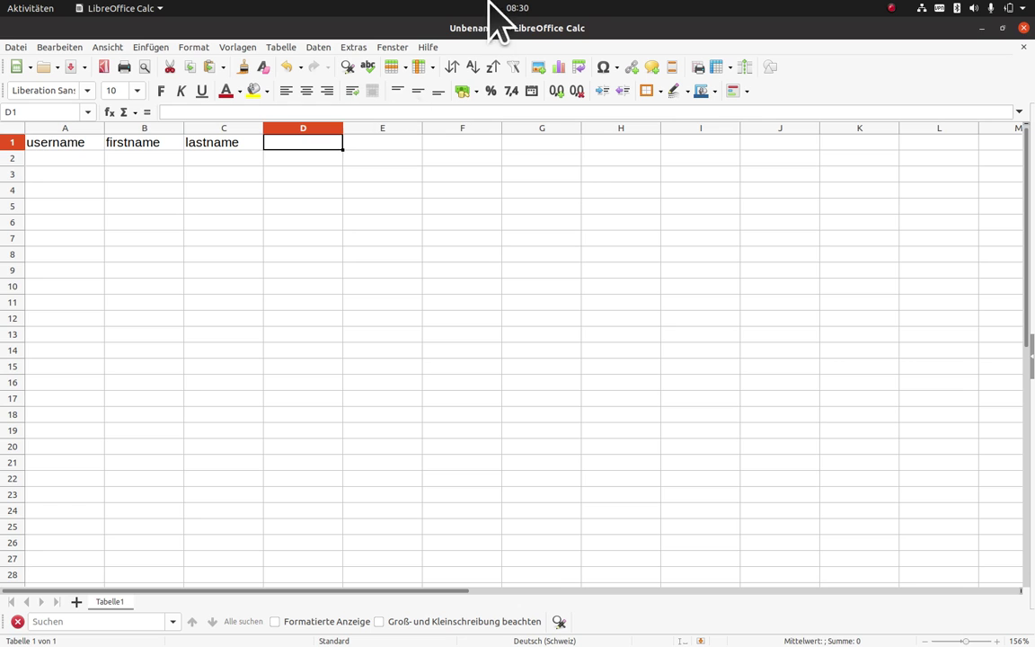
# Step: Enter the header "email" in D1 and go to cell E1
pyautogui.write('email')
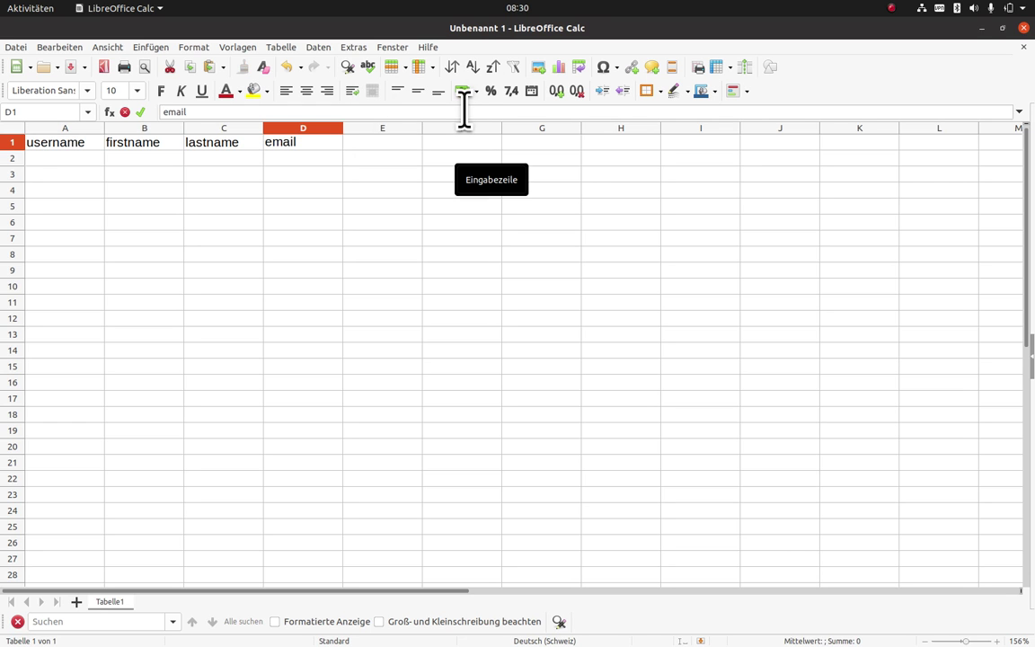
pyautogui.press('Return')
pyautogui.press('Up')
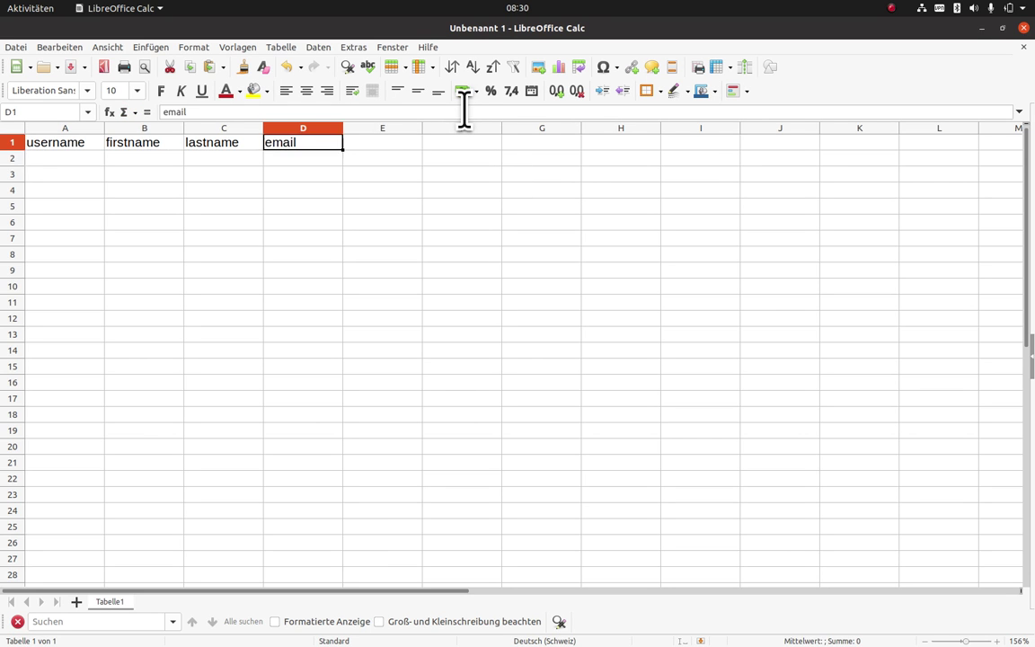
pyautogui.press('Tab')
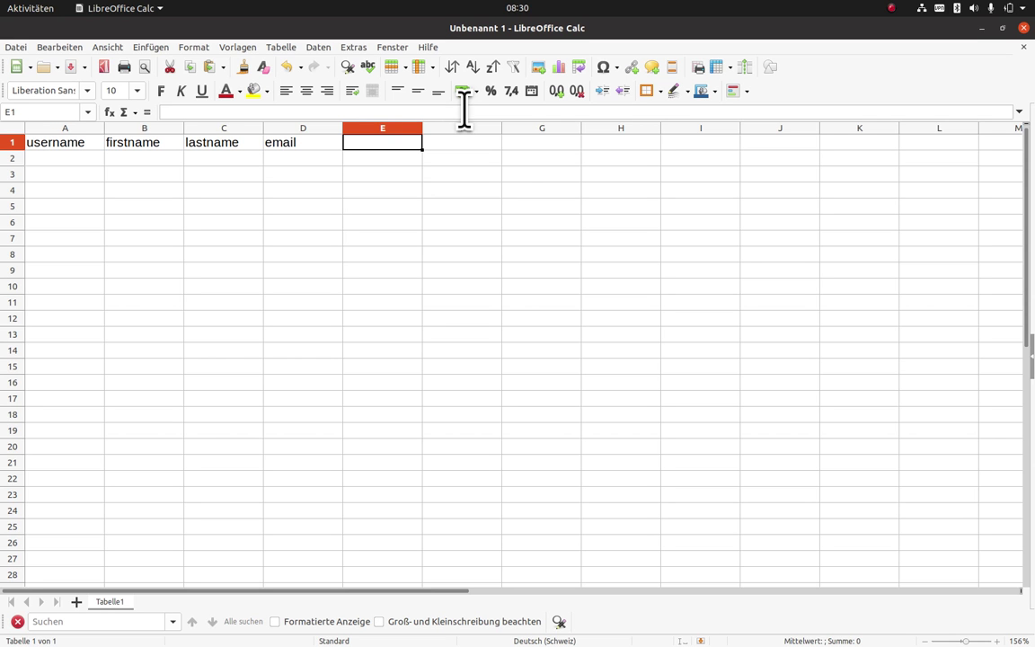
# Step: Switch to Firefox and read the Kennwort and Optionale Felder sections of the Nutzerliste hochladen page for further fields
pyautogui.hotkey('alt', 'Tab')
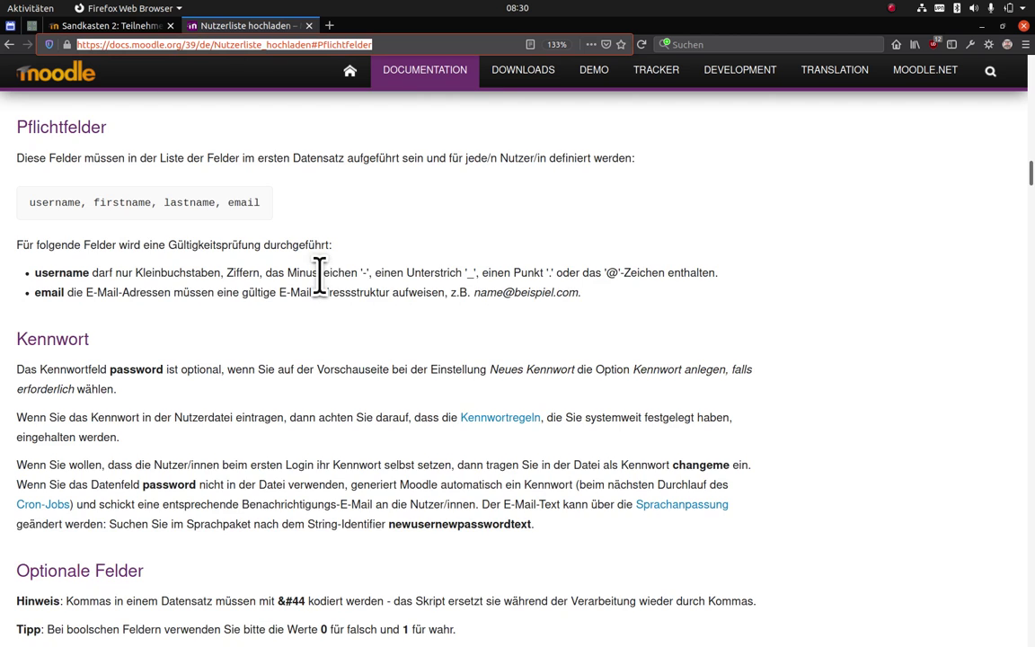
pyautogui.scroll(-5, 382, 275)
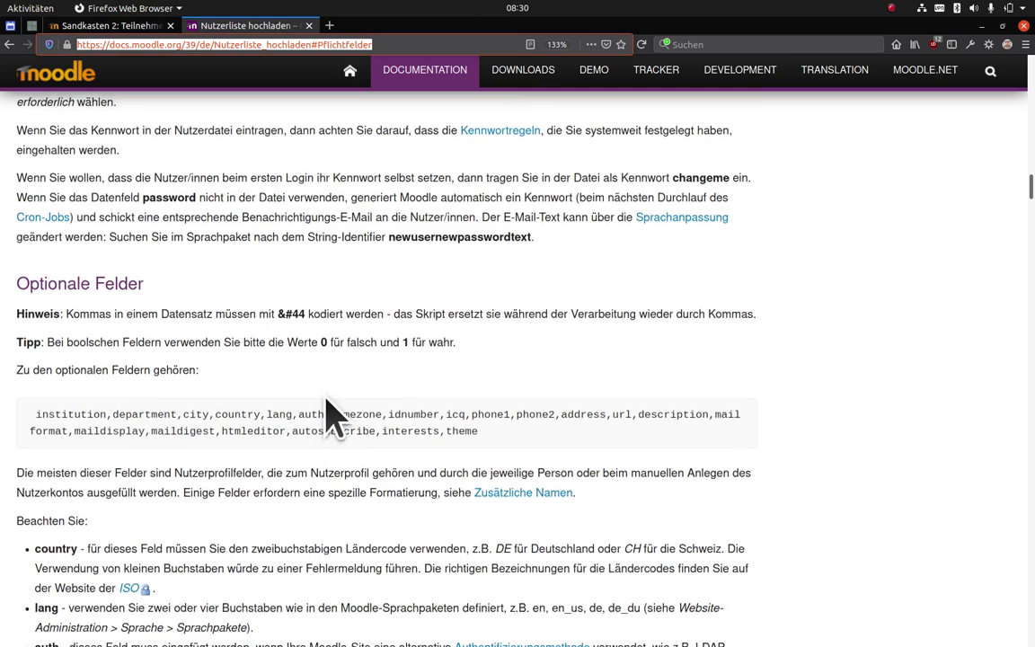
pyautogui.scroll(2, 331, 415)
pyautogui.scroll(-1, 329, 409)
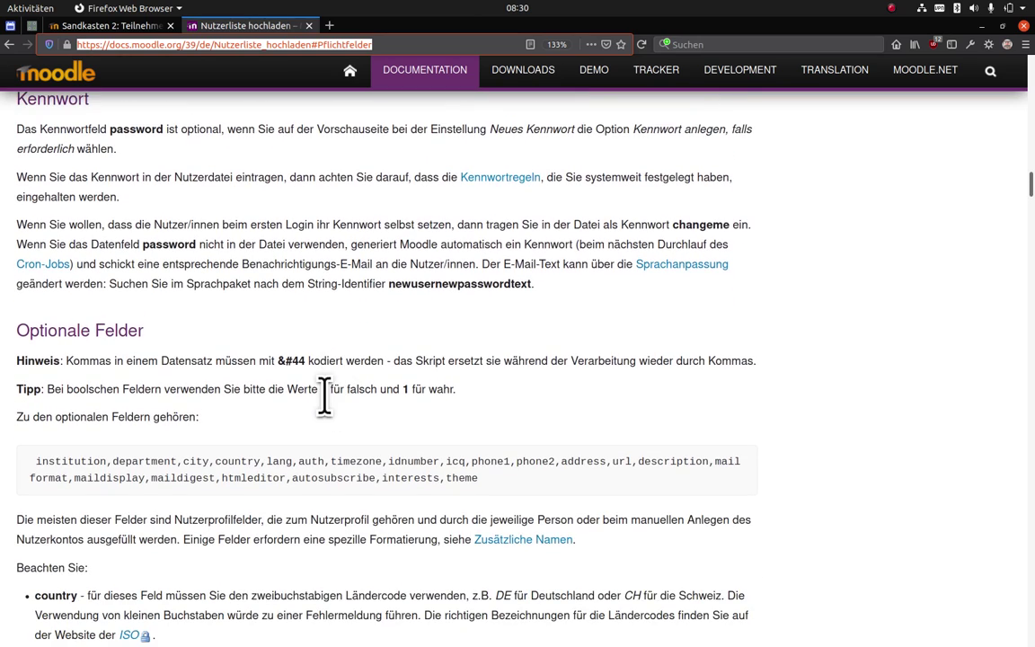
pyautogui.scroll(-1, 325, 395)
pyautogui.scroll(-2, 331, 417)
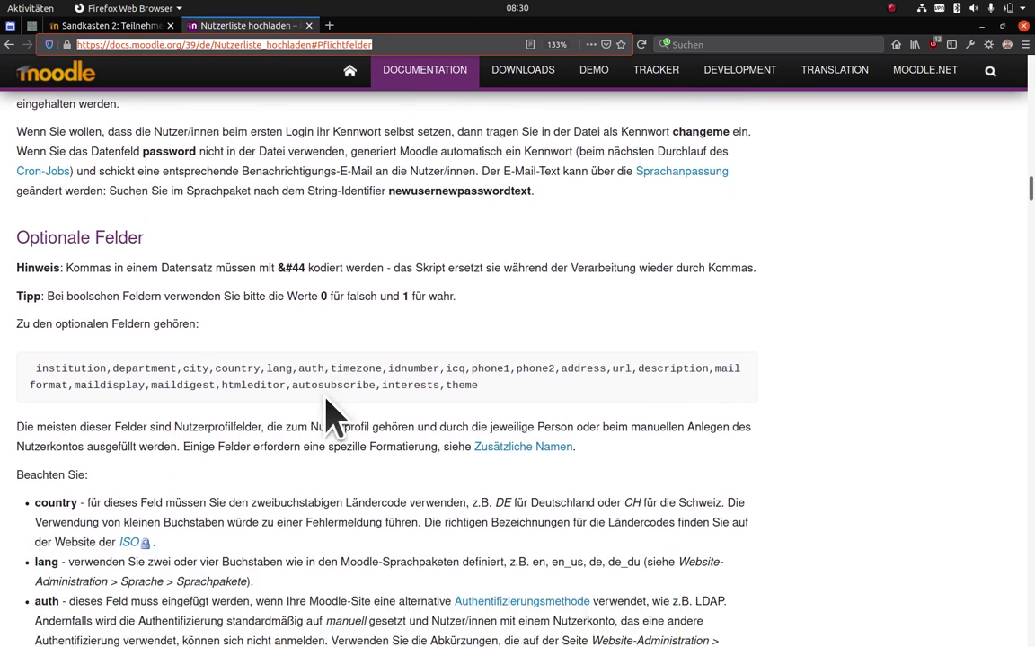
pyautogui.scroll(-2, 332, 415)
pyautogui.scroll(4, 326, 395)
pyautogui.scroll(3, 325, 393)
pyautogui.scroll(-3, 327, 402)
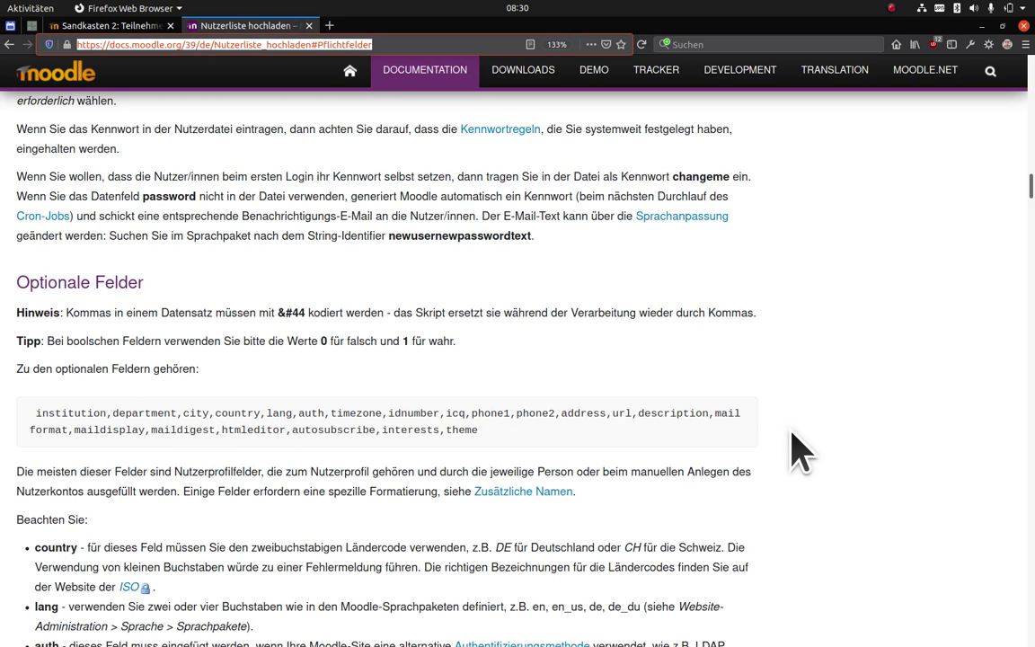
# Step: Search the documentation page for "course" and copy the field name "course1" from the example file
pyautogui.hotkey('ctrl', 'f')
pyautogui.write('course')
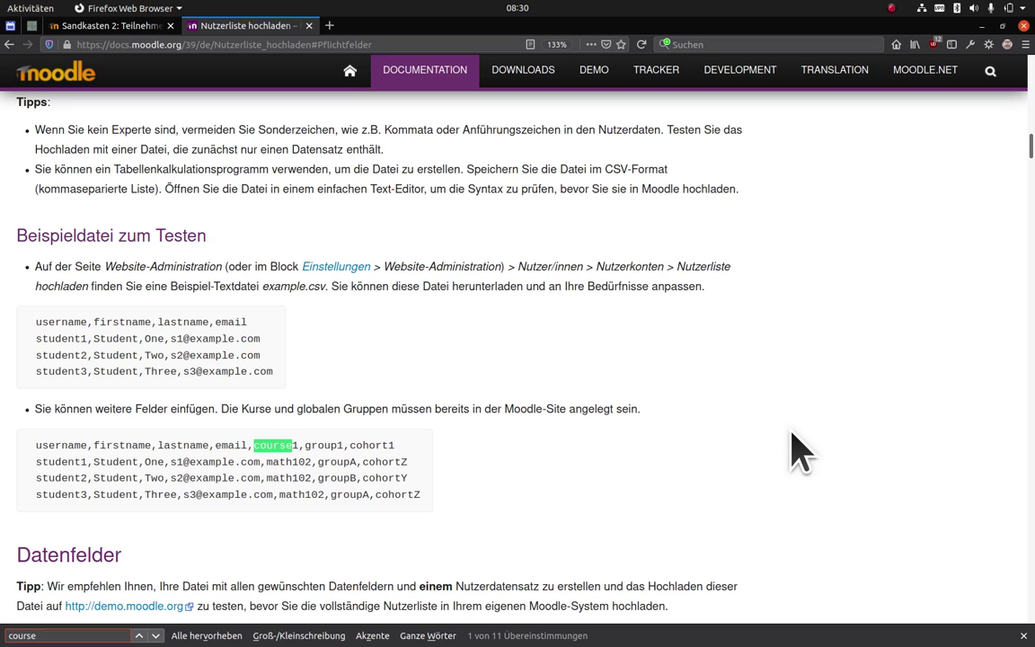
pyautogui.doubleClick(288, 444)
pyautogui.rightClick(290, 444)
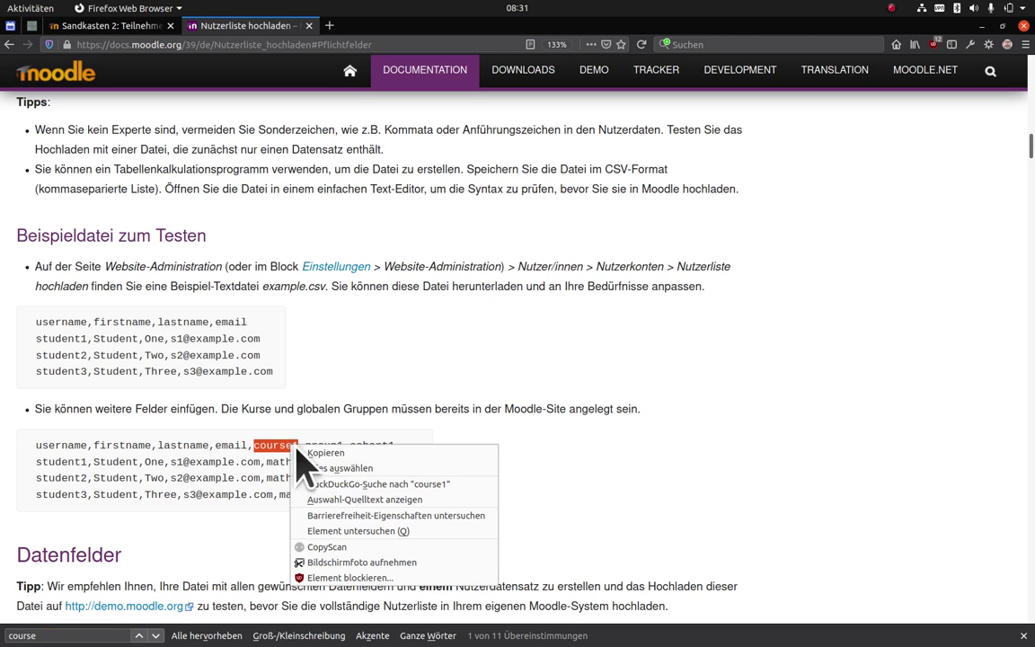
pyautogui.click(347, 453)
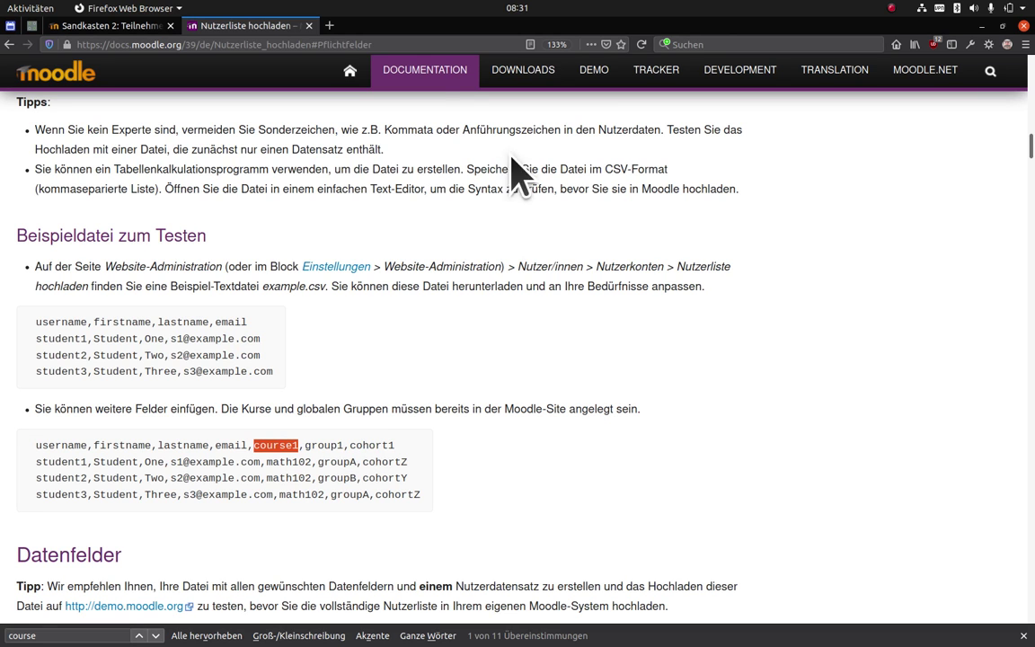
pyautogui.click(404, 41)
pyautogui.hotkey('ctrl', 'v')
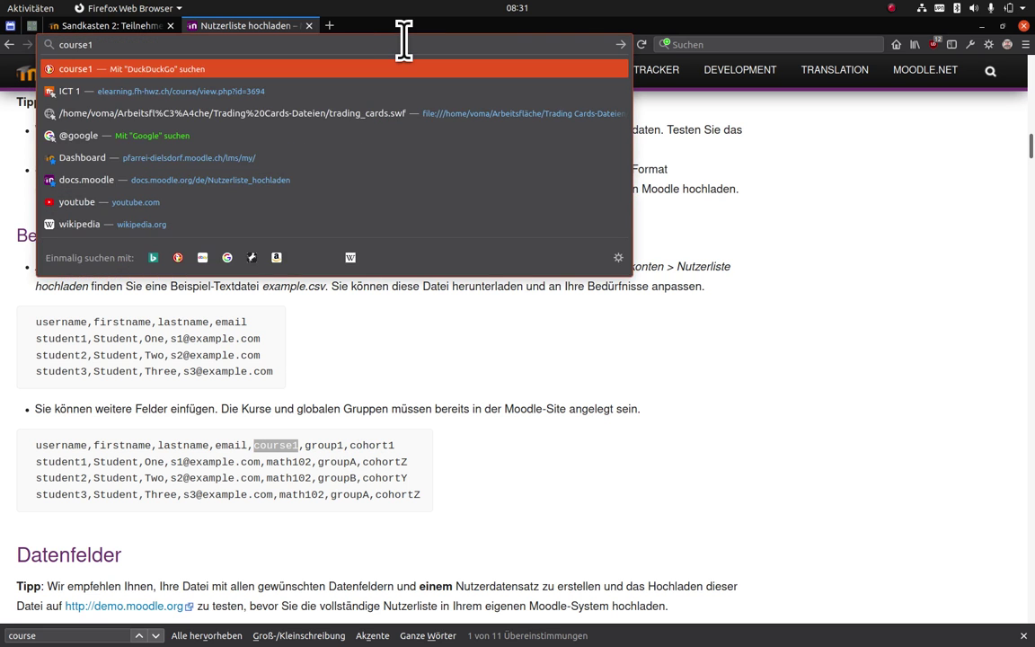
pyautogui.press('BackSpace')
pyautogui.press('BackSpace')
pyautogui.press('BackSpace')
pyautogui.press('BackSpace')
pyautogui.press('BackSpace')
pyautogui.press('BackSpace')
pyautogui.press('BackSpace')
pyautogui.click(627, 396)
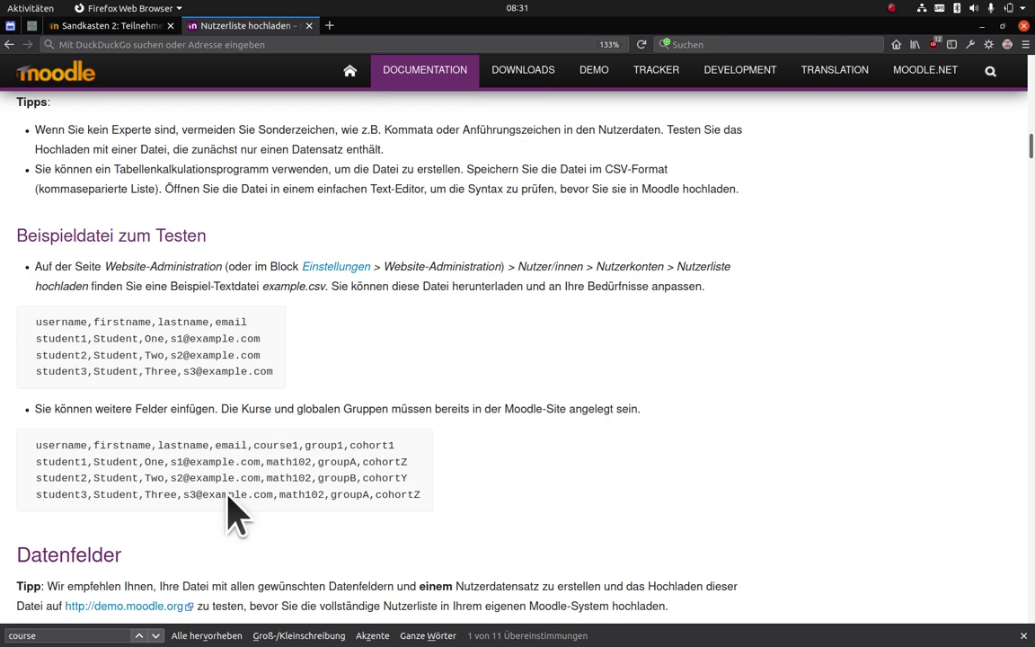
# Step: Switch back to LibreOffice Calc and enter the header "course1" in E1
pyautogui.scroll(5, 324, 322)
pyautogui.scroll(2, 323, 321)
pyautogui.hotkey('alt', 'Tab')
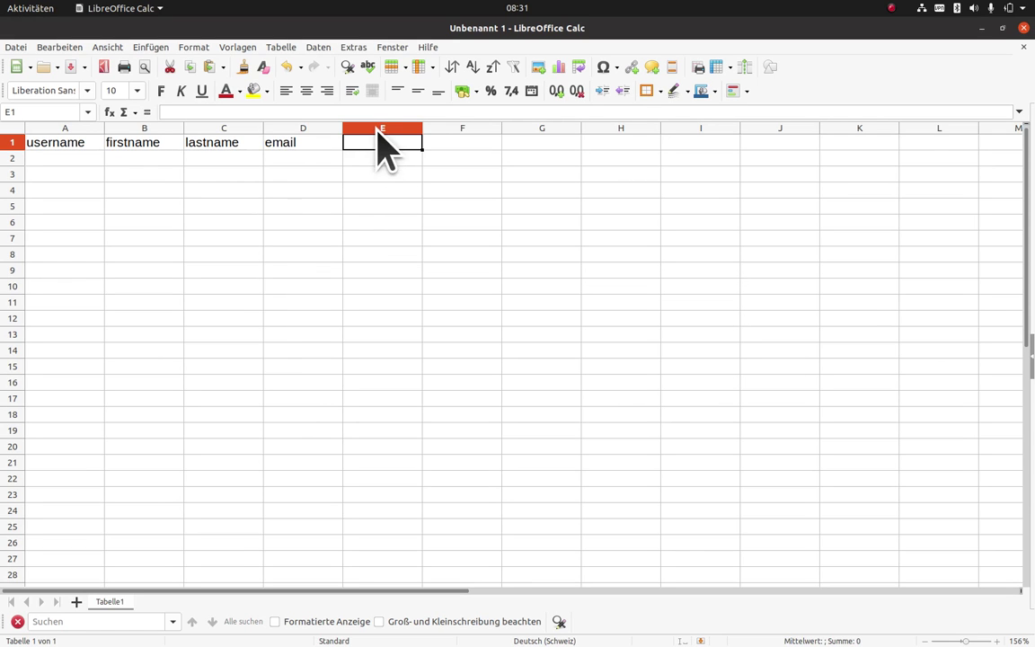
pyautogui.write('course1')
# Step: Enter the first names of the two sample users in cells B2 and B3
pyautogui.click(158, 165)
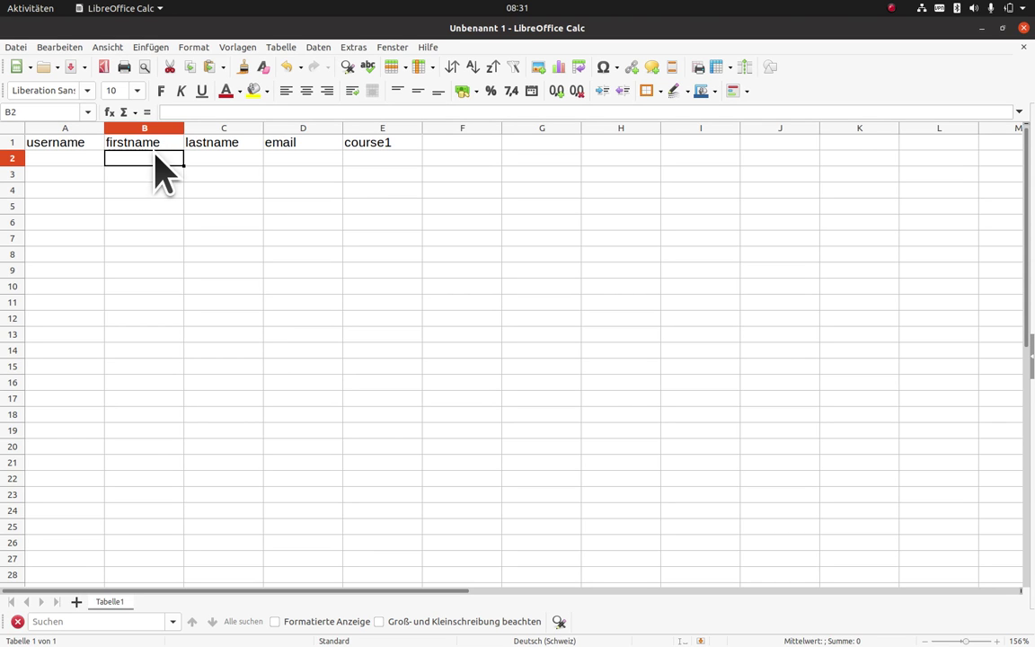
pyautogui.write('Max')
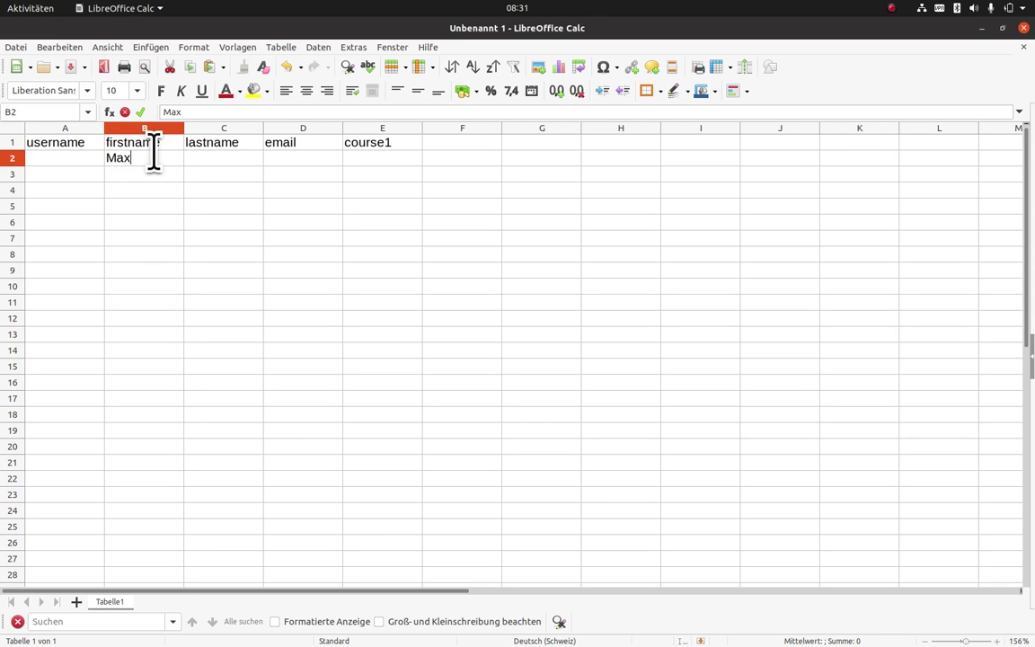
pyautogui.press('Return')
pyautogui.write('Er')
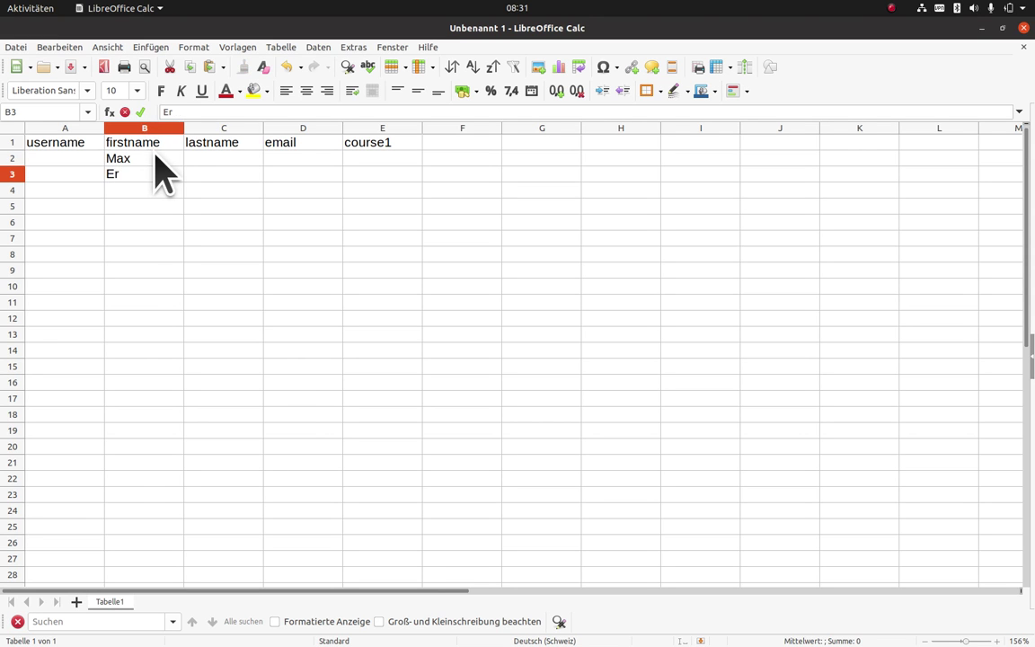
pyautogui.write('ika')
pyautogui.press('Return')
pyautogui.press('Up')
pyautogui.press('Up')
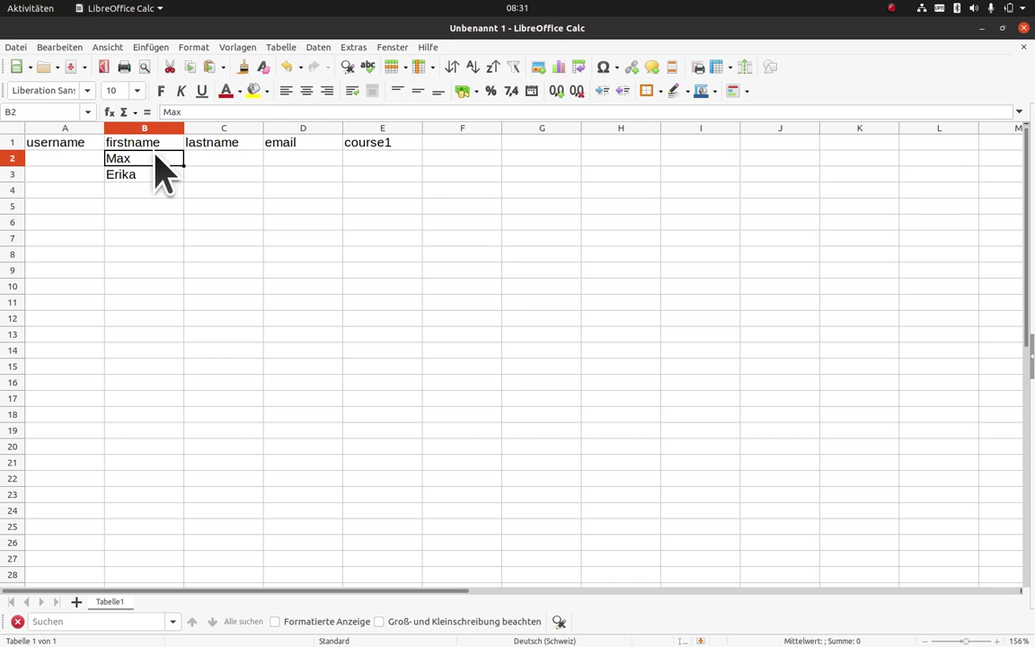
# Step: Enter the same last name for both sample users in cells C2 and C3
pyautogui.press('Right')
pyautogui.write('Mustermann')
pyautogui.press('Return')
pyautogui.write('Muste')
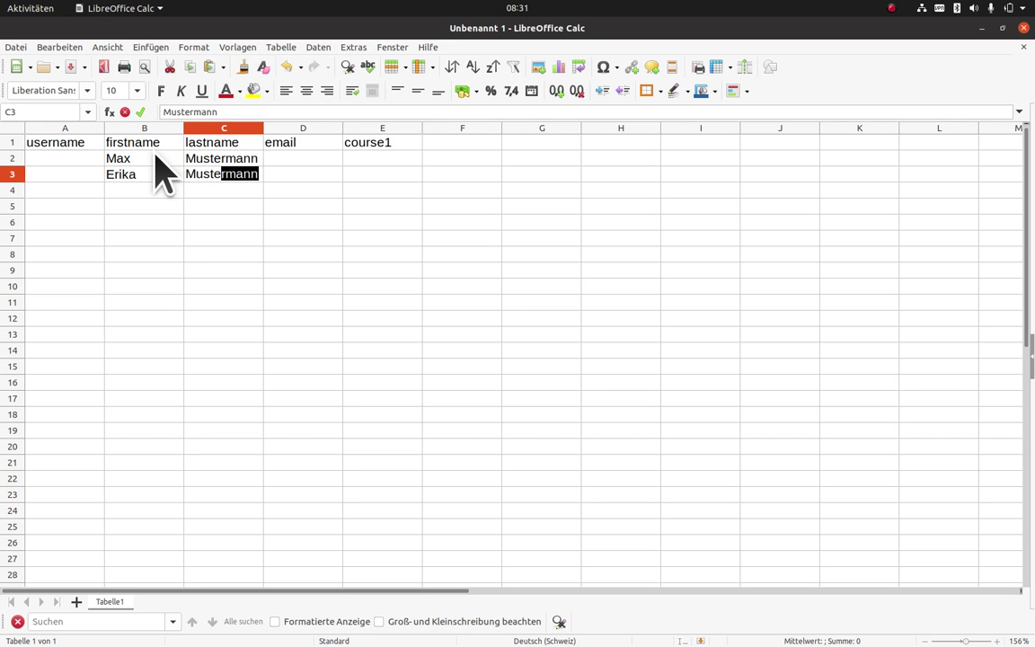
pyautogui.write('r')
pyautogui.press('Return')
pyautogui.press('Up')
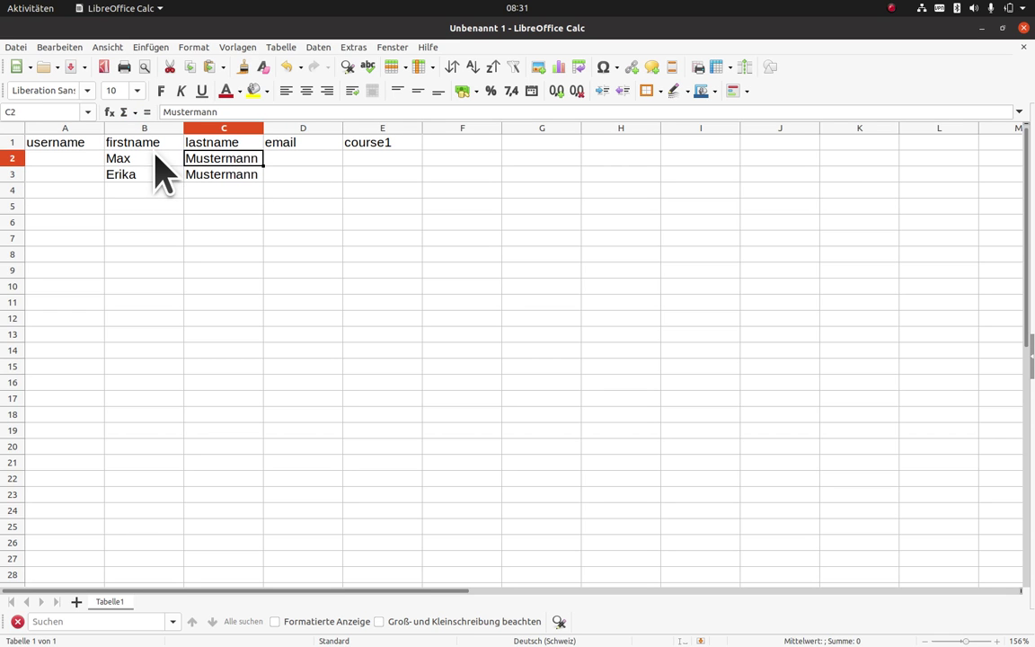
# Step: Copy the first sample user's first and last name from B2:C2 and paste them as text into D2
pyautogui.hotkey('shift', 'Left')
pyautogui.hotkey('ctrl', 'c')
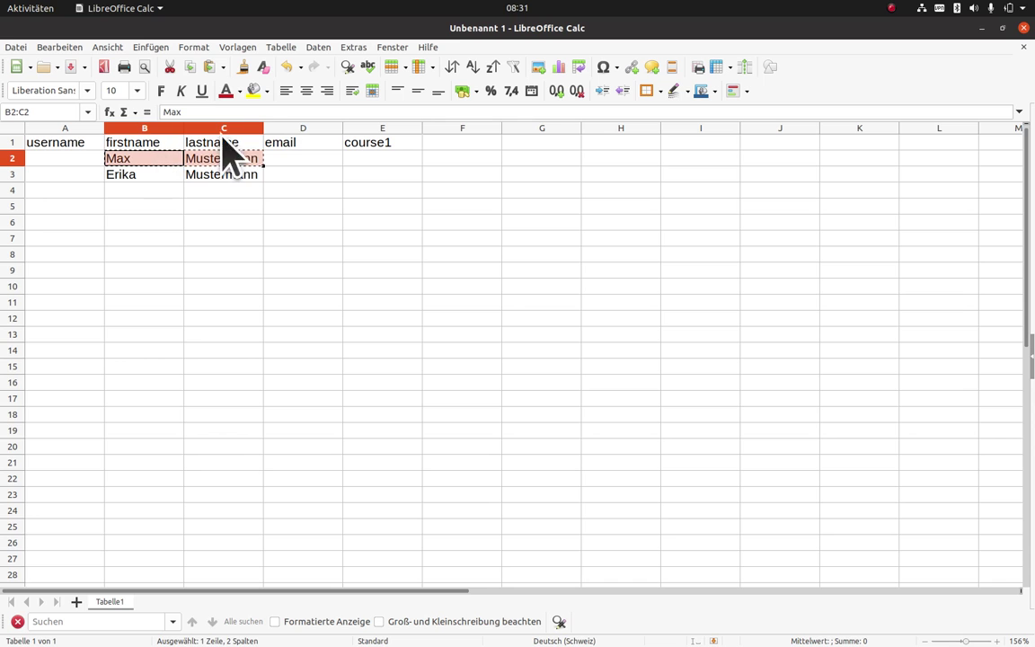
pyautogui.click(285, 160)
pyautogui.press('F2')
pyautogui.hotkey('ctrl', 'v')
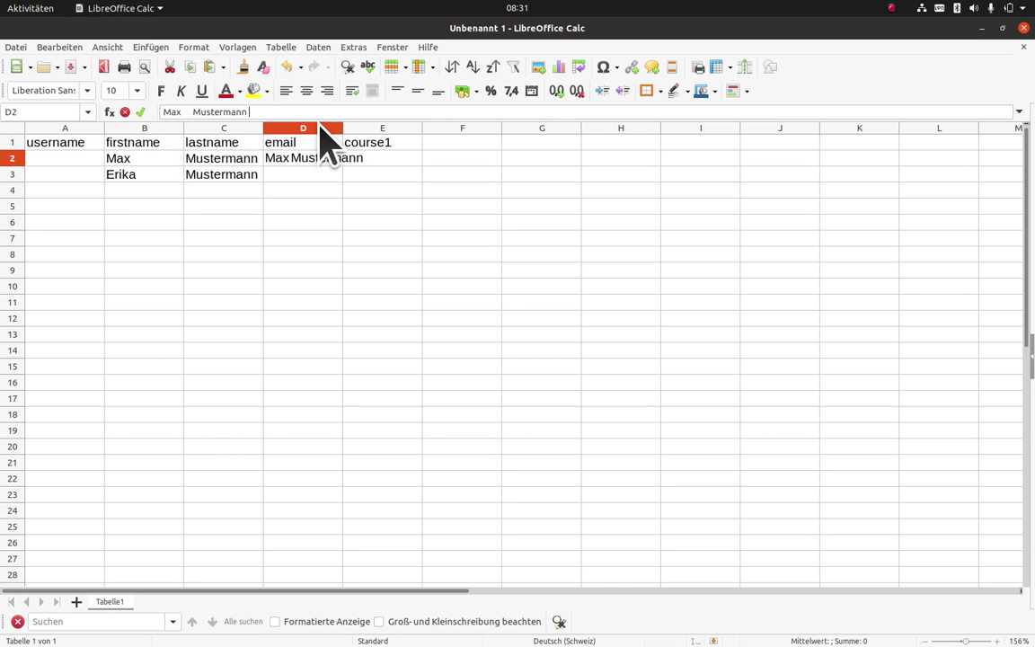
# Step: Turn the pasted name in D2 into a dot-separated e-mail address with the domain mailinator.com
pyautogui.hotkey('shift', 'Right')
pyautogui.write('m')
pyautogui.hotkey('shift', 'Right')
pyautogui.write('.mustermann')
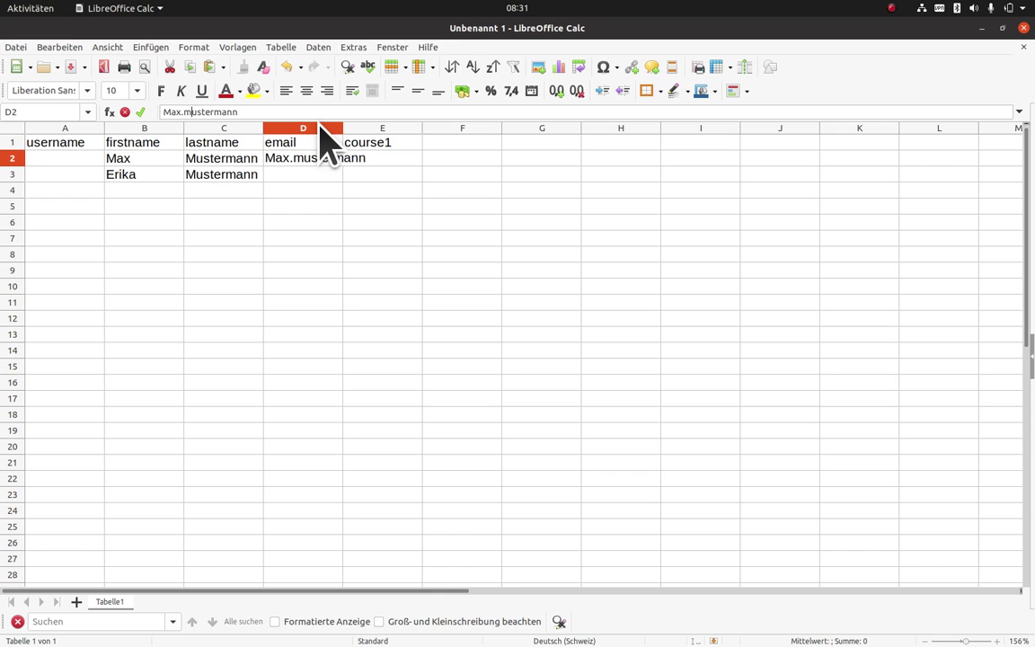
pyautogui.write(' @mailinator.com')
pyautogui.press('Return')
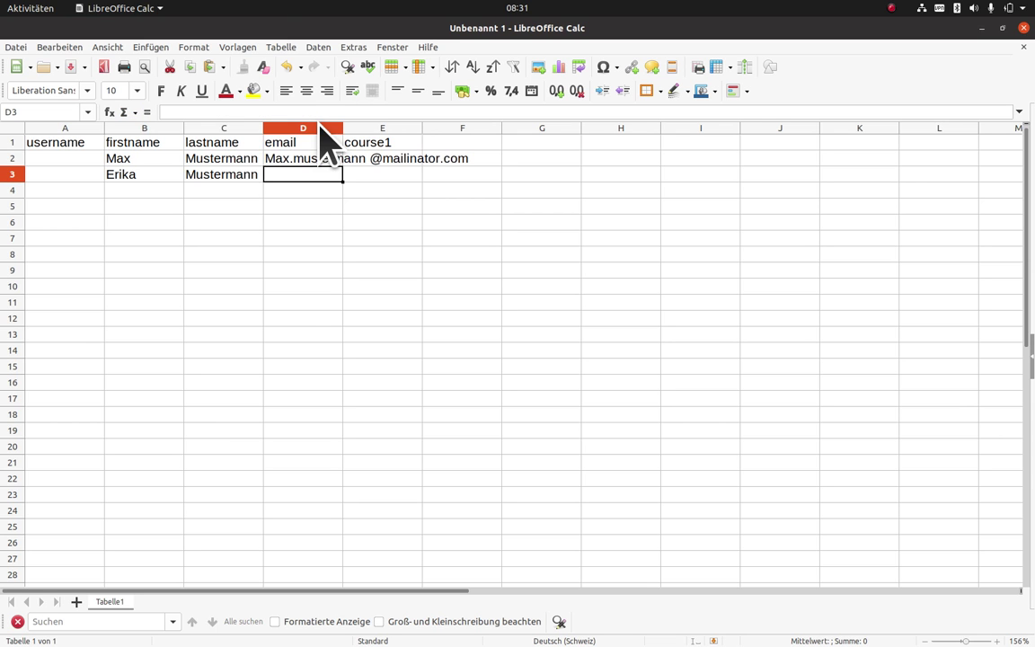
# Step: Remove the space before the @ sign in D2 and make the address's first letter lowercase
pyautogui.press('Up')
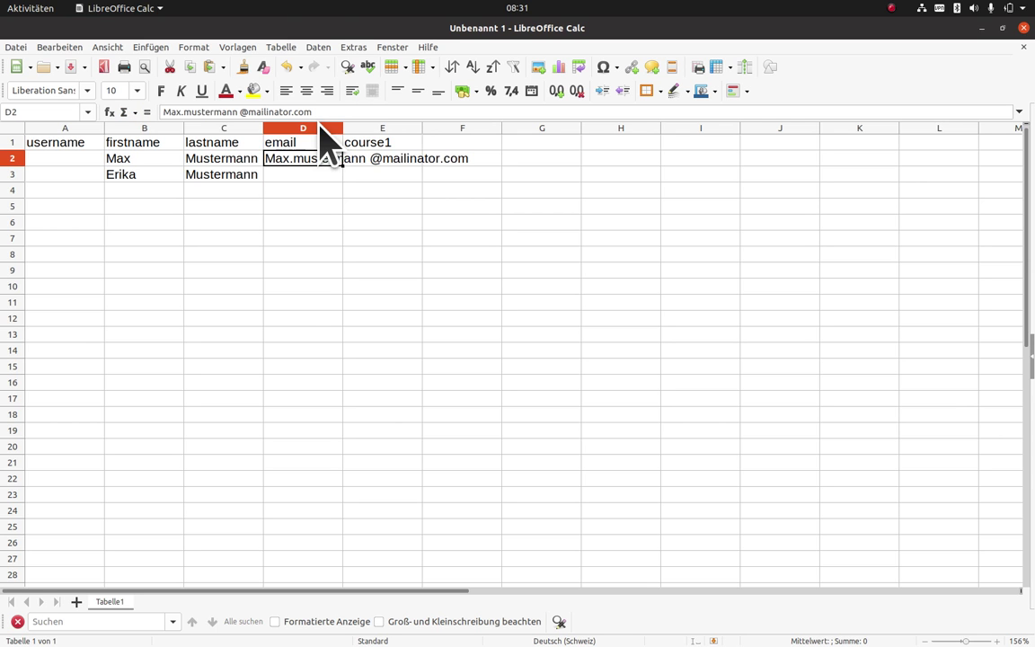
pyautogui.click(240, 111)
pyautogui.press('BackSpace')
pyautogui.hotkey('shift', 'Left')
pyautogui.write('m')
pyautogui.press('Return')
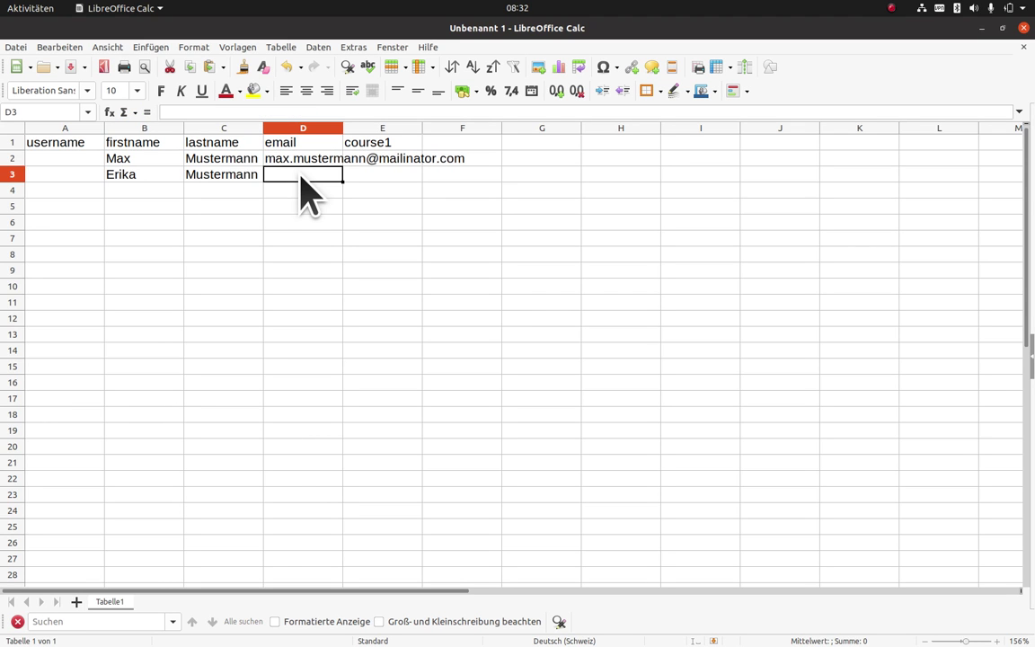
pyautogui.press('Down')
pyautogui.press('Up')
pyautogui.press('Up')
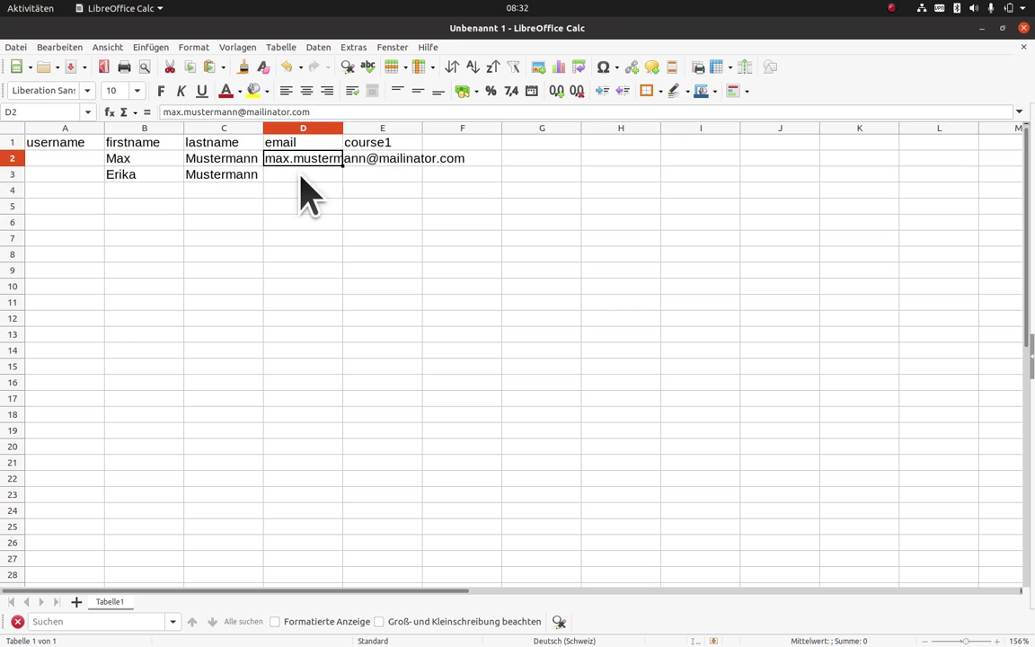
# Step: Copy the first sample user's e-mail address into D3 and replace its first-name part with the second user's lowercase first name
pyautogui.press('Down')
pyautogui.hotkey('ctrl', 'v')
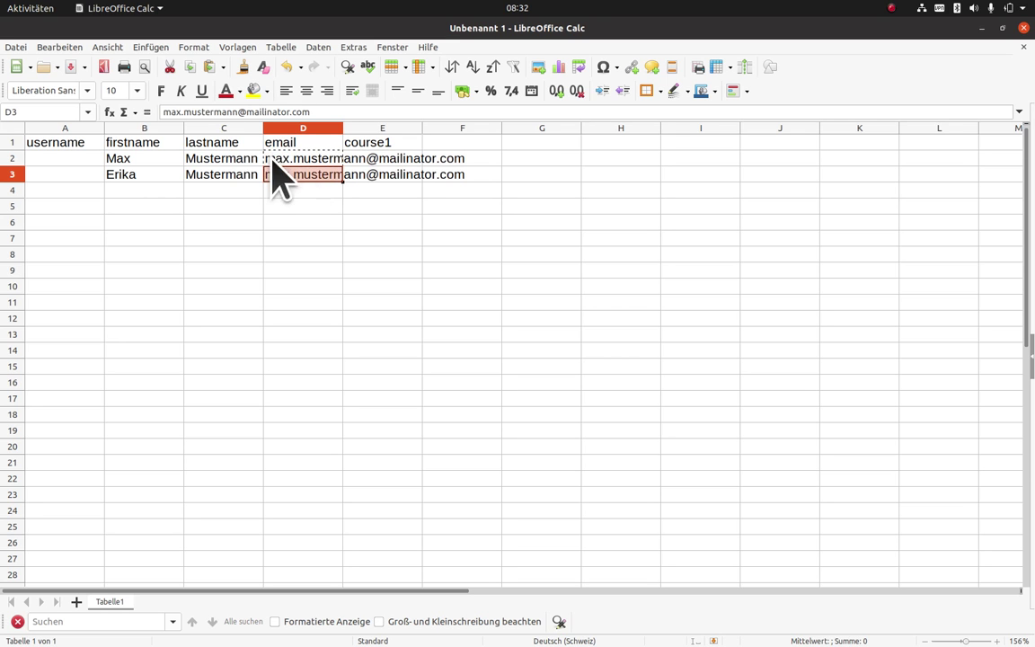
pyautogui.doubleClick(171, 111)
pyautogui.write('er')
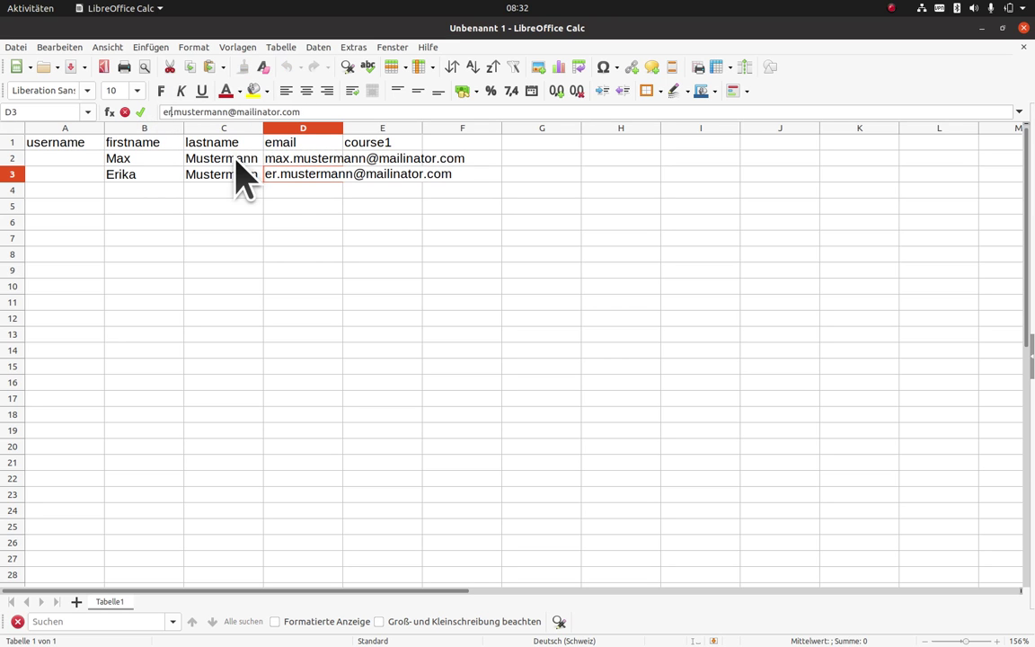
pyautogui.write('ika')
pyautogui.press('Return')
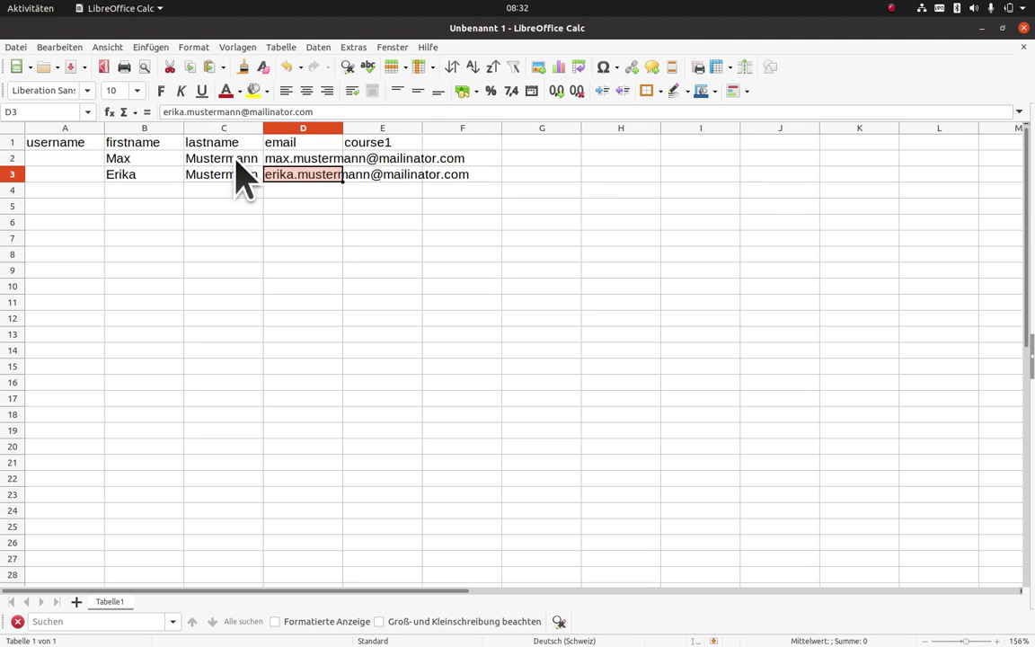
# Step: Select cell E2, switch to the Moodle participants page in Firefox and copy the course name Sandkasten 2 from the breadcrumb
pyautogui.press('Up')
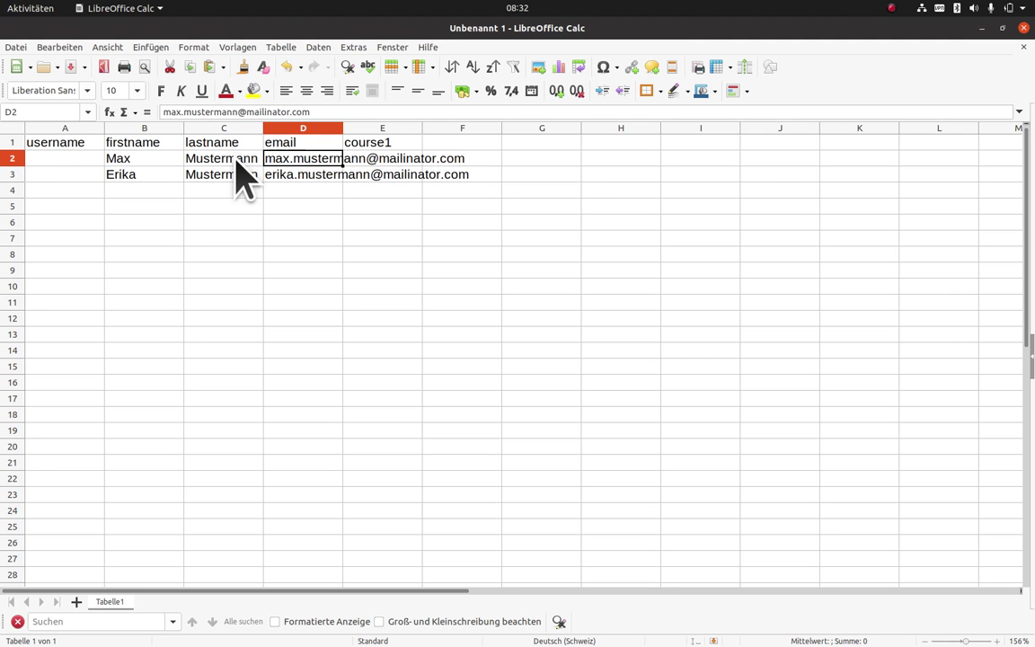
pyautogui.press('Right')
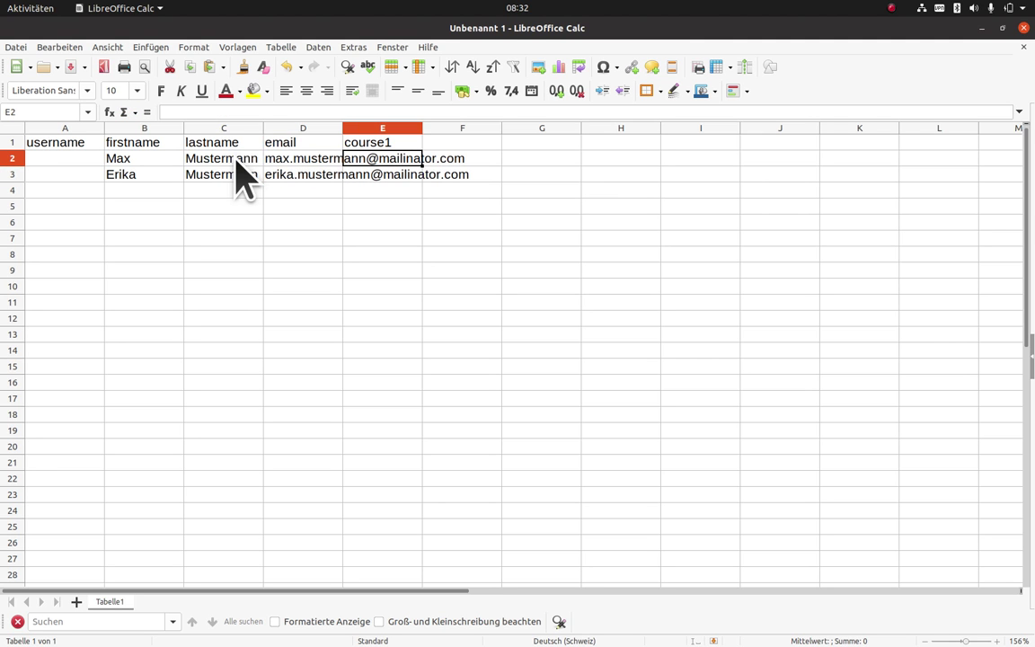
pyautogui.hotkey('alt', 'Tab')
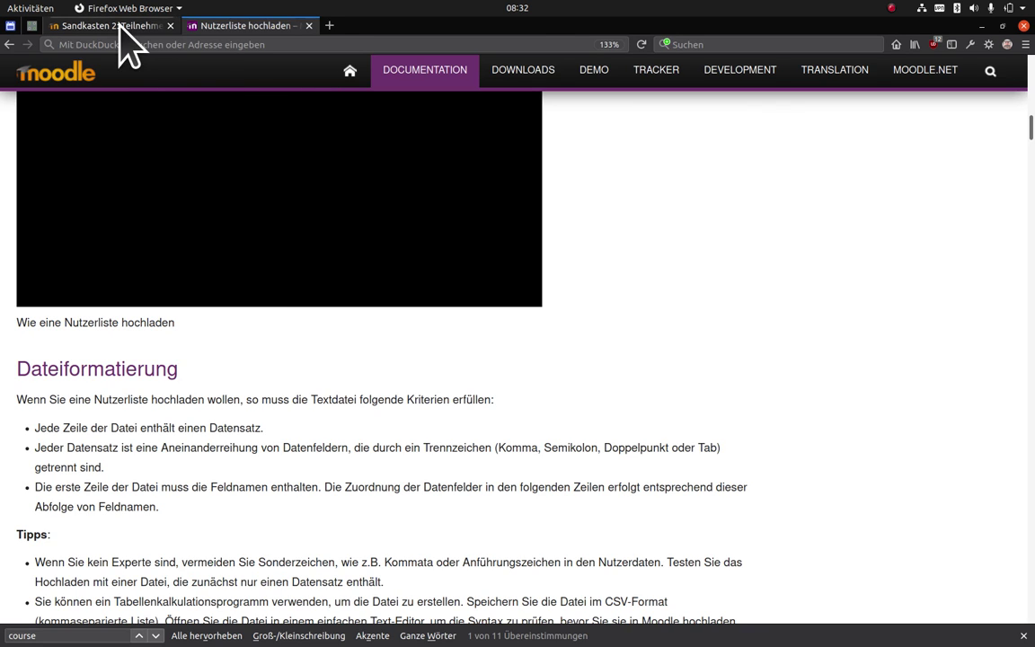
pyautogui.click(110, 26)
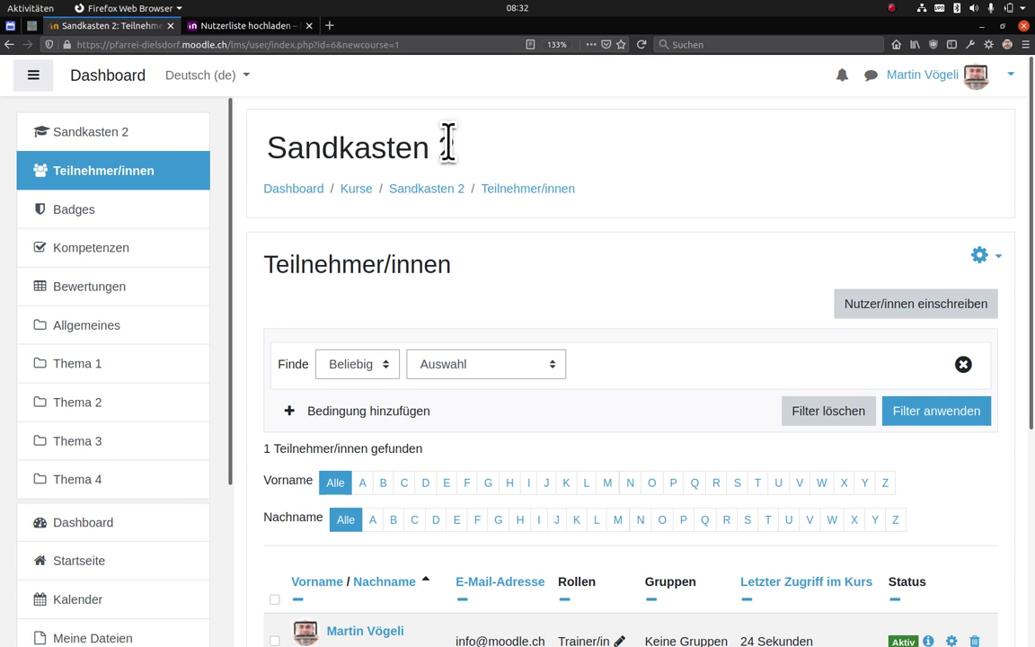
pyautogui.moveTo(454, 144); pyautogui.dragTo(266, 145)
pyautogui.rightClick(270, 148)
pyautogui.click(303, 156)
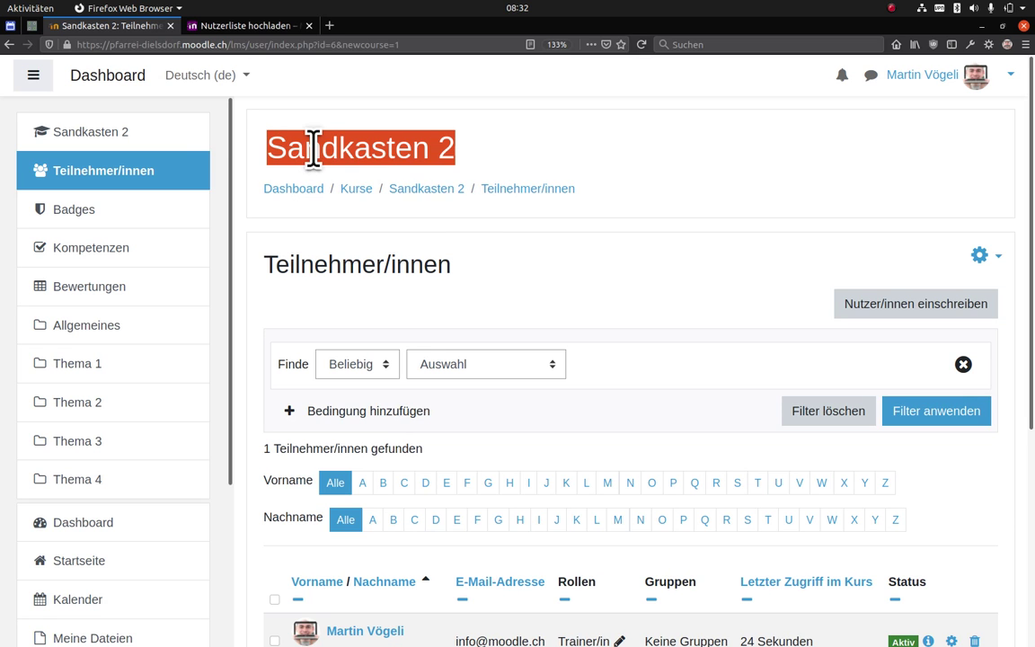
pyautogui.click(461, 189)
pyautogui.moveTo(461, 189); pyautogui.dragTo(391, 196)
pyautogui.hotkey('ctrl', 'c')
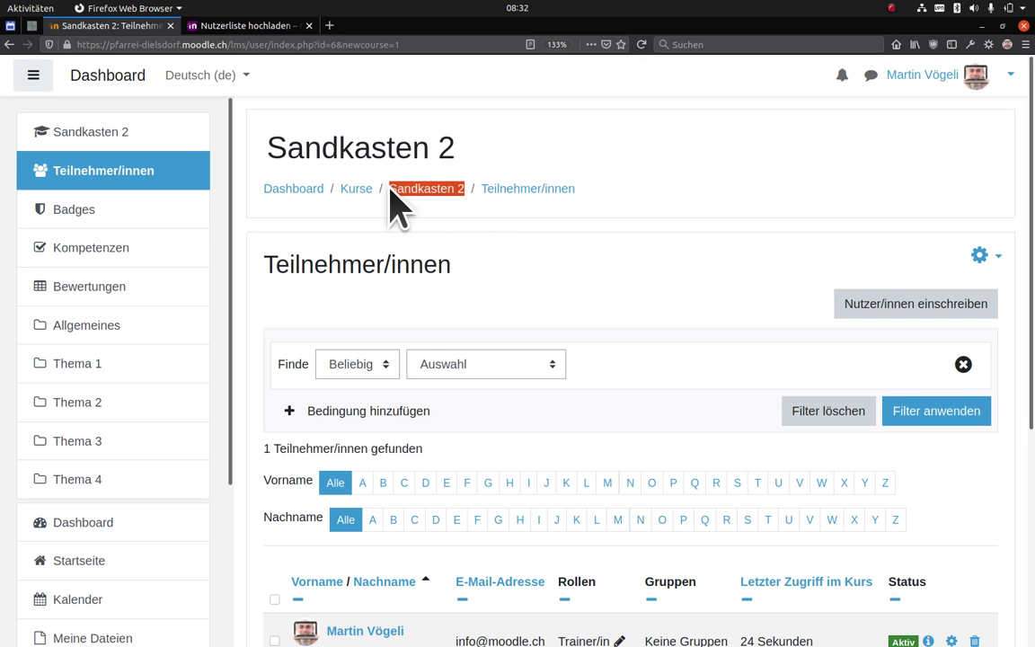
pyautogui.rightClick(428, 189)
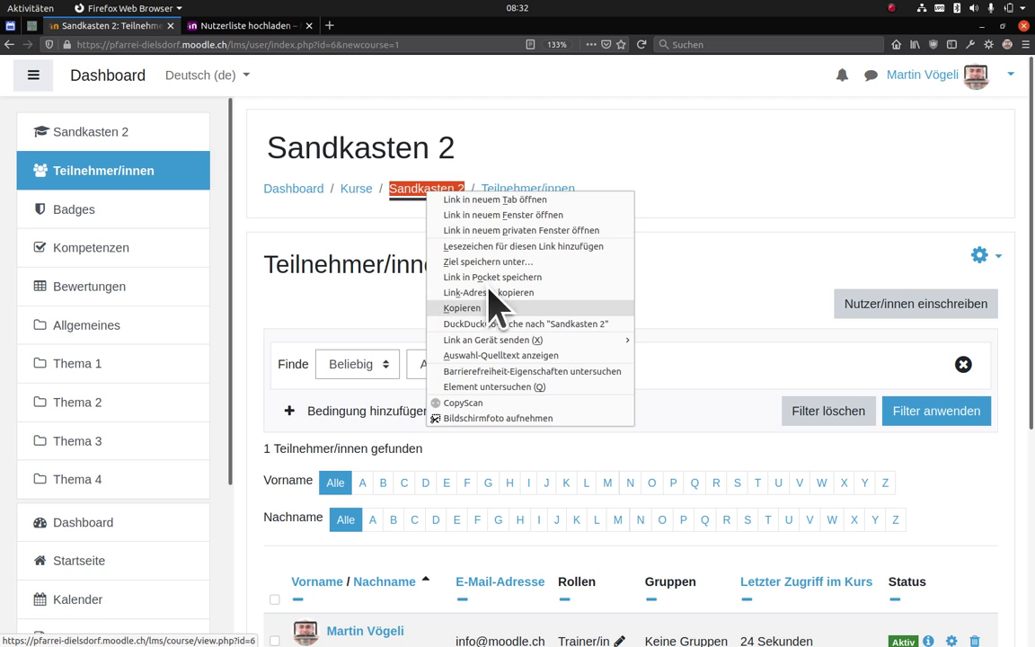
pyautogui.click(483, 308)
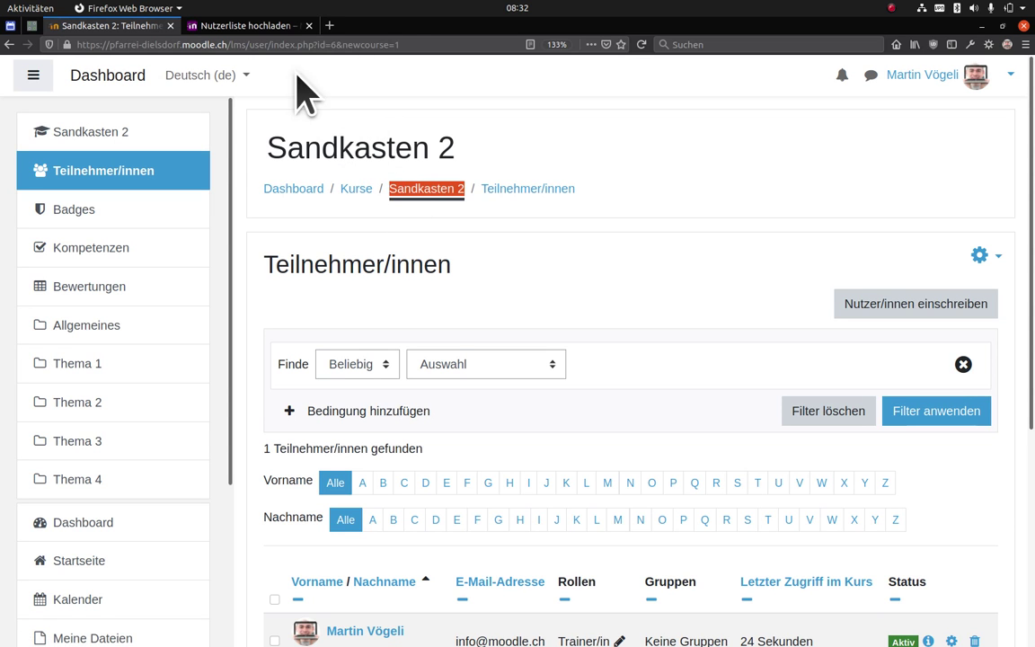
pyautogui.click(486, 46)
pyautogui.click(486, 48)
pyautogui.hotkey('ctrl', 'a')
pyautogui.write('sandkasten 2')
pyautogui.hotkey('ctrl', 'a')
pyautogui.press('BackSpace')
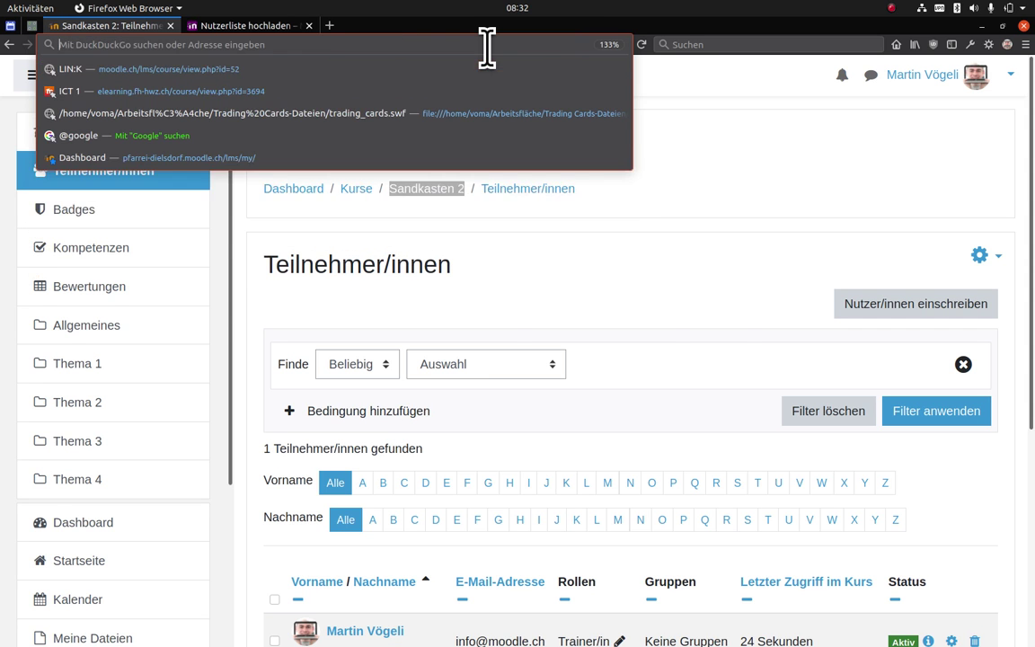
# Step: Switch to LibreOffice Calc, paste Sandkasten 2 into cells E2 and E3, and widen column D to fit the e-mail addresses
pyautogui.hotkey('alt', 'Tab')
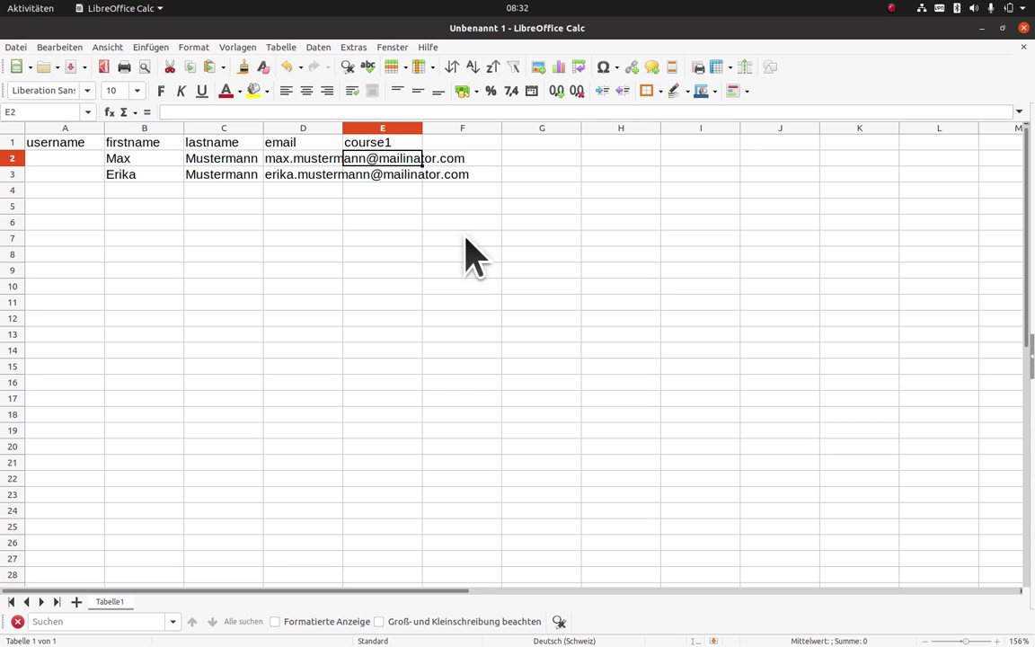
pyautogui.hotkey('ctrl', 'v')
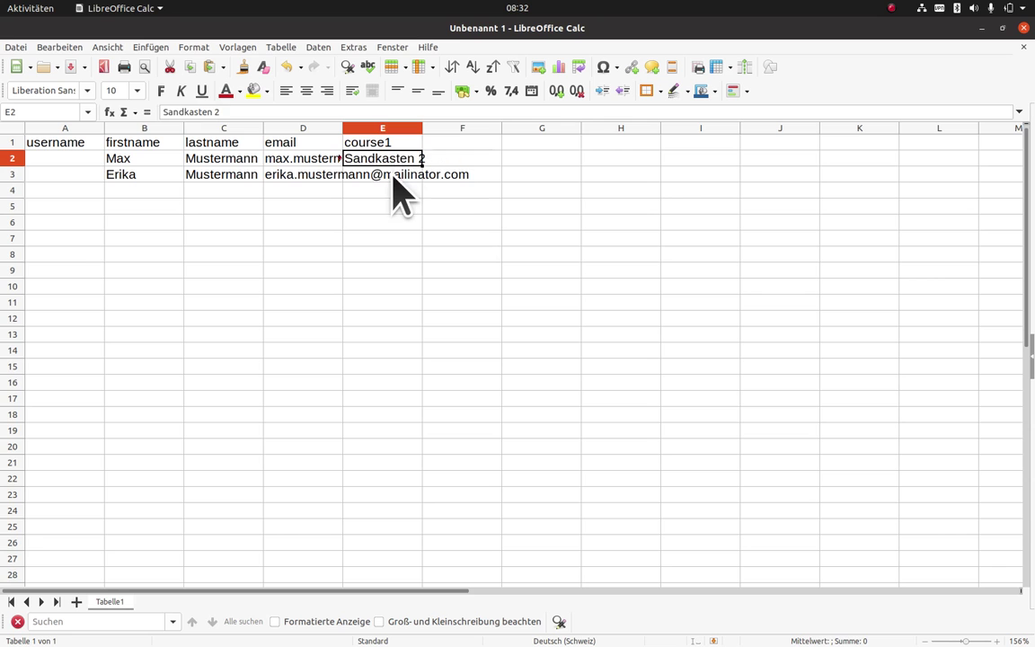
pyautogui.click(392, 173)
pyautogui.hotkey('ctrl', 'v')
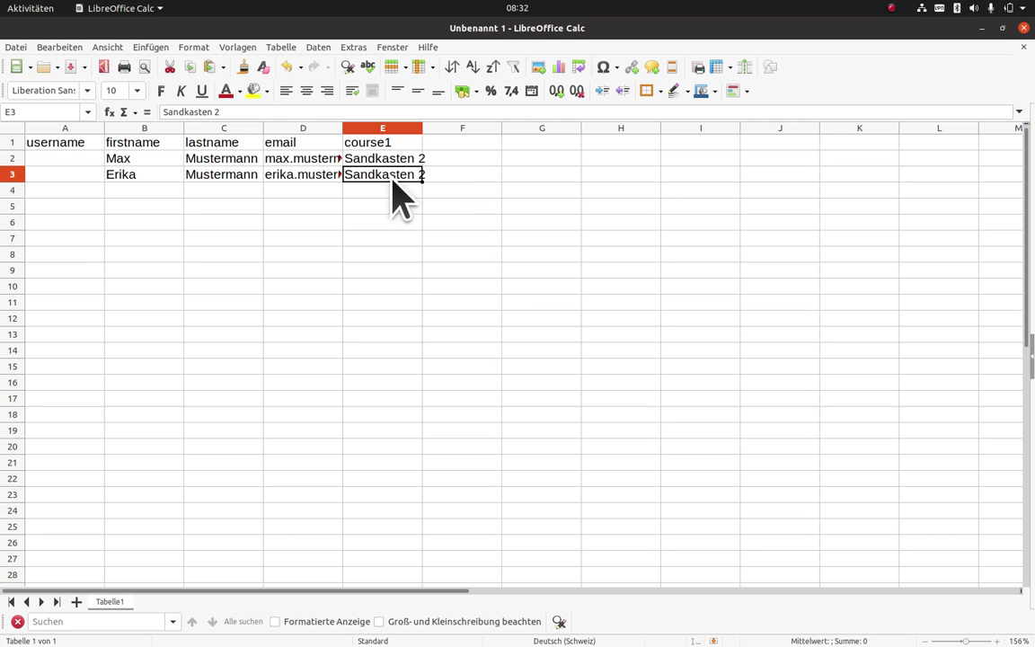
pyautogui.click(347, 129)
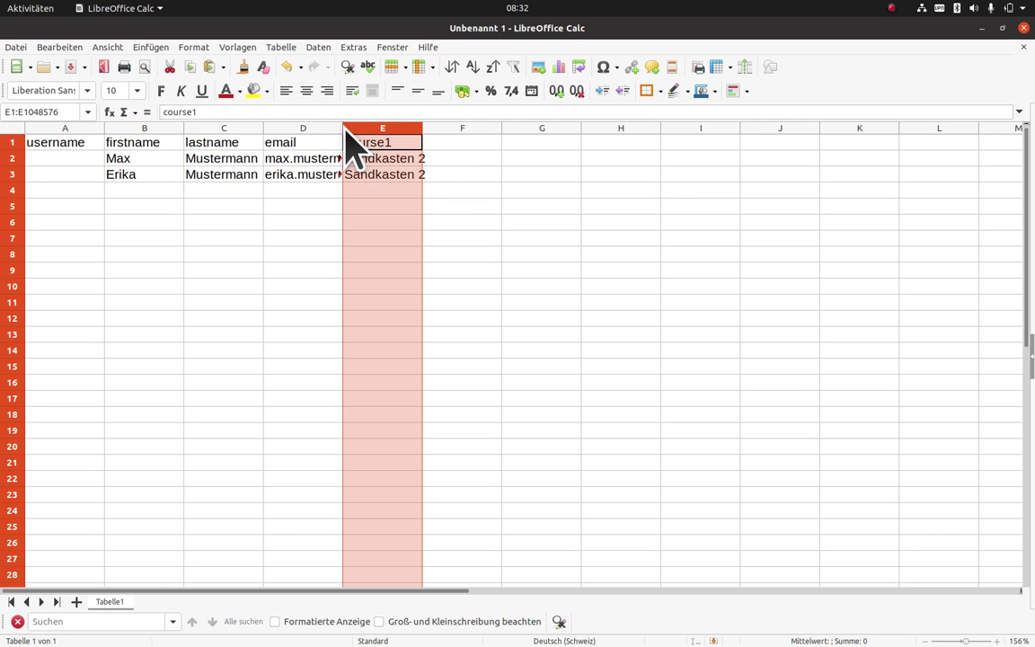
pyautogui.moveTo(343, 126); pyautogui.dragTo(490, 128)
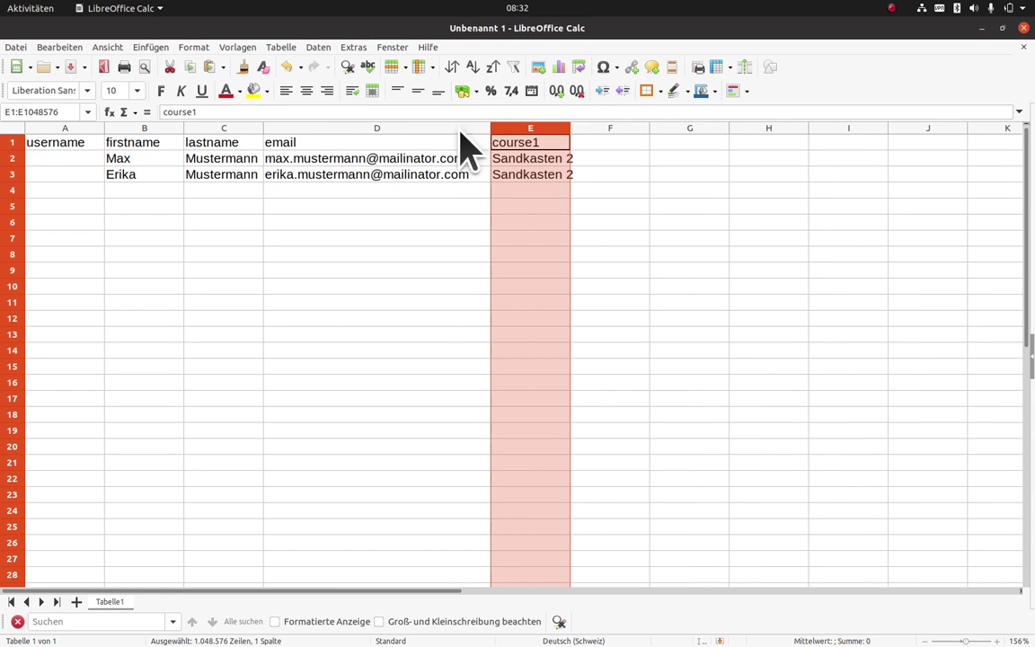
# Step: Start a VERKETTEN formula in cell A2 with C2 as the argument inside its parentheses
pyautogui.click(88, 173)
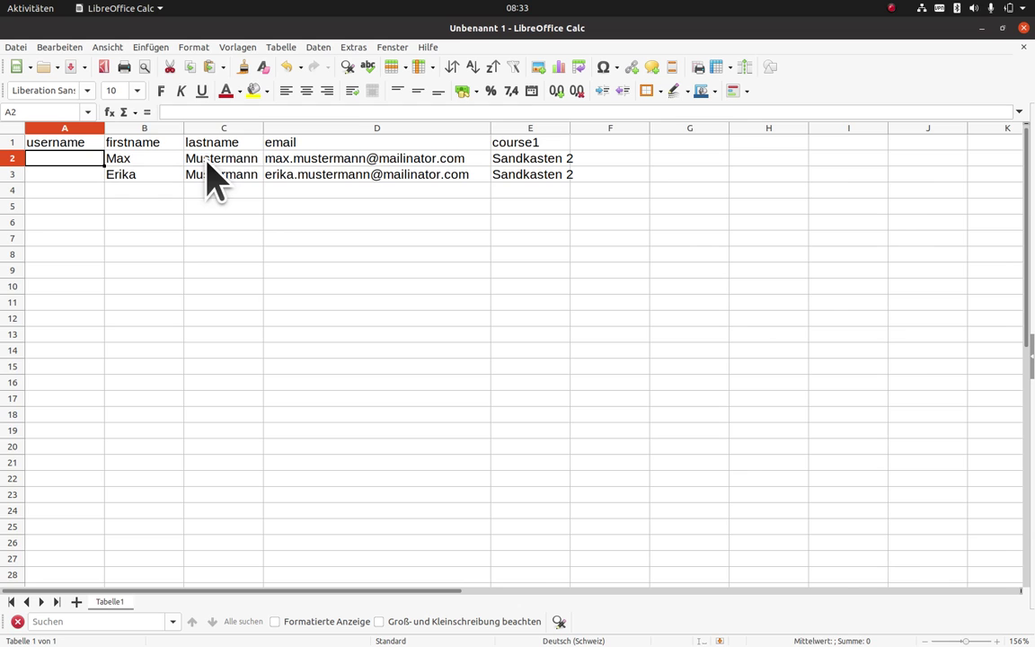
pyautogui.click(148, 114)
pyautogui.click(88, 112)
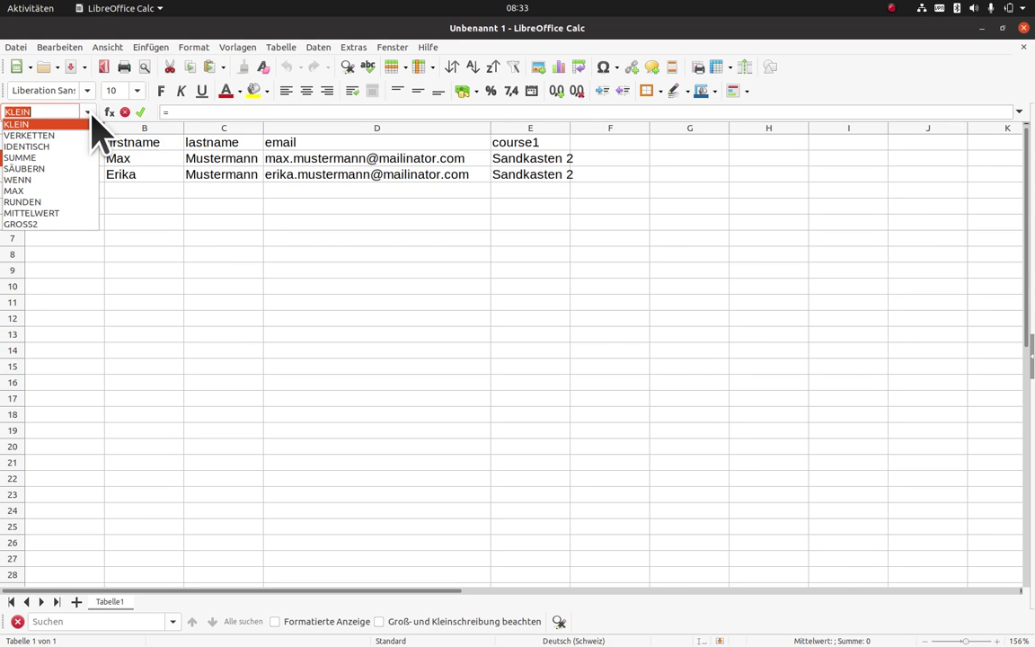
pyautogui.click(67, 136)
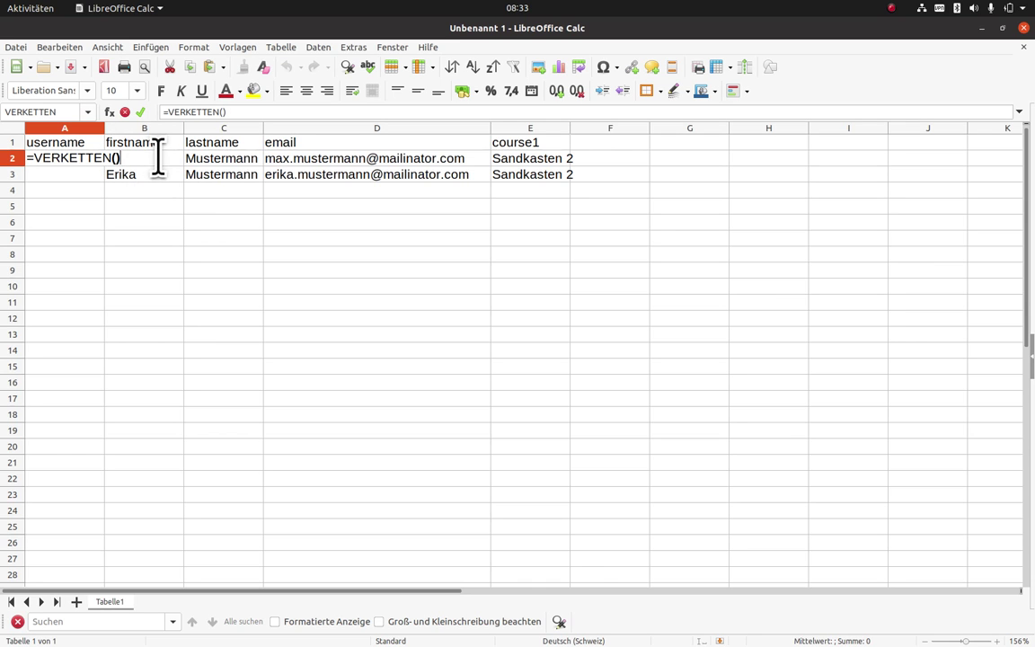
pyautogui.click(212, 160)
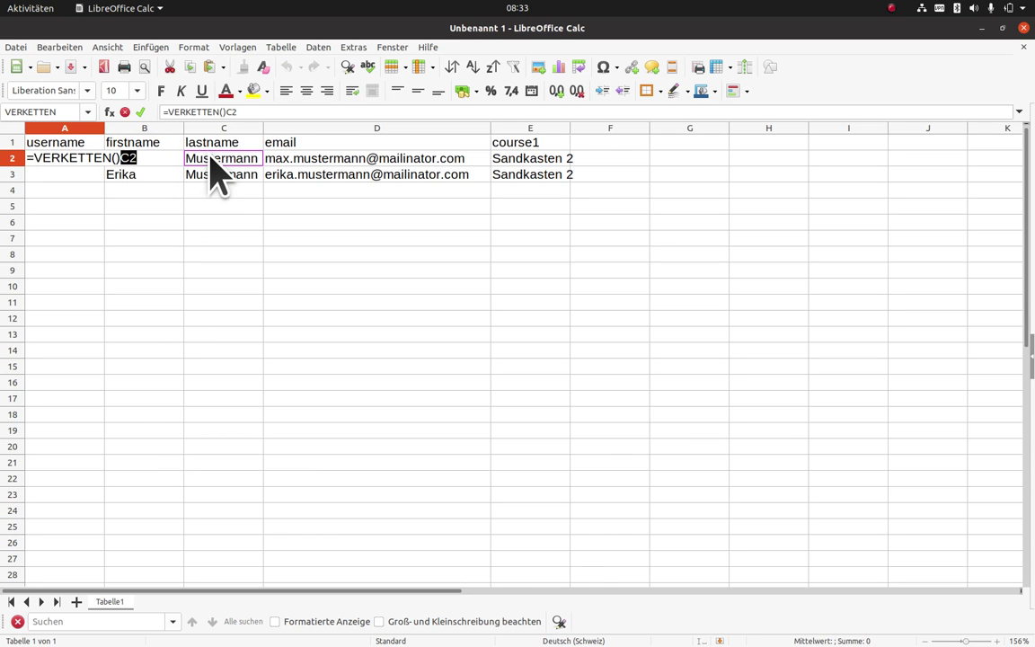
pyautogui.hotkey('shift', 'Left')
pyautogui.hotkey('shift', 'Left')
pyautogui.press('BackSpace')
pyautogui.press('Left')
pyautogui.write('C2')
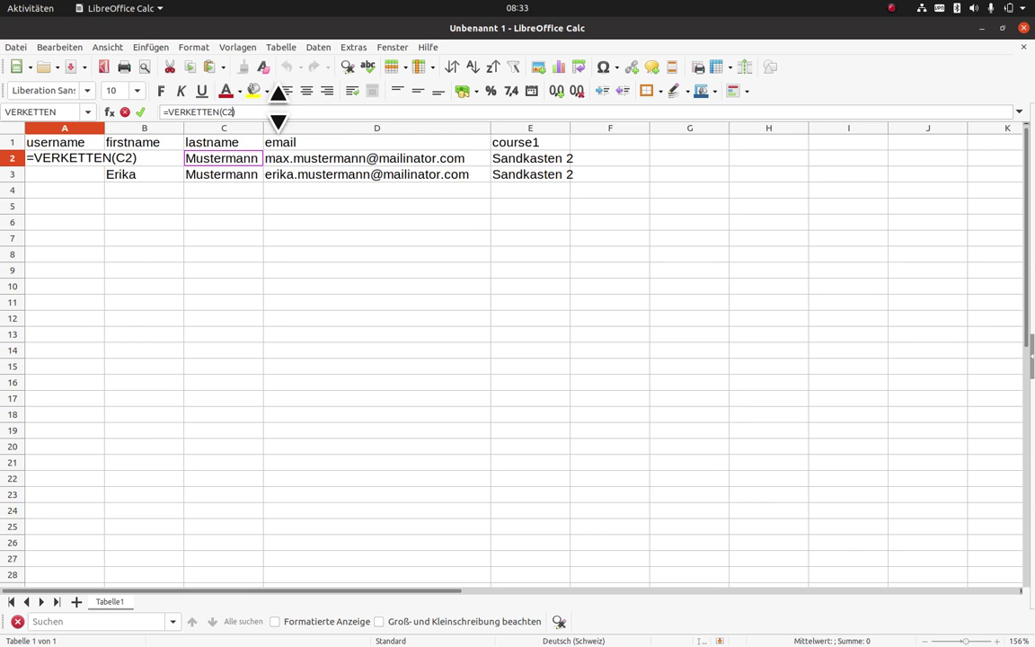
# Step: Change the first argument to C1 and add a dot and C2, completing the A2 formula as =VERKETTEN(C1; "."; C2)
pyautogui.press('BackSpace')
pyautogui.write('1; ')
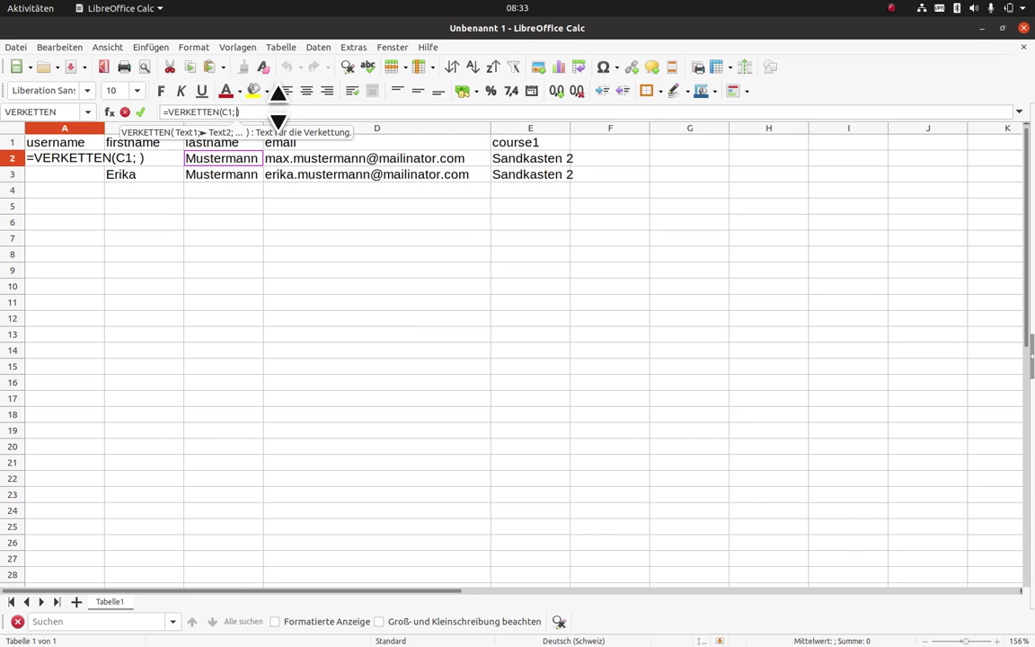
pyautogui.write('""')
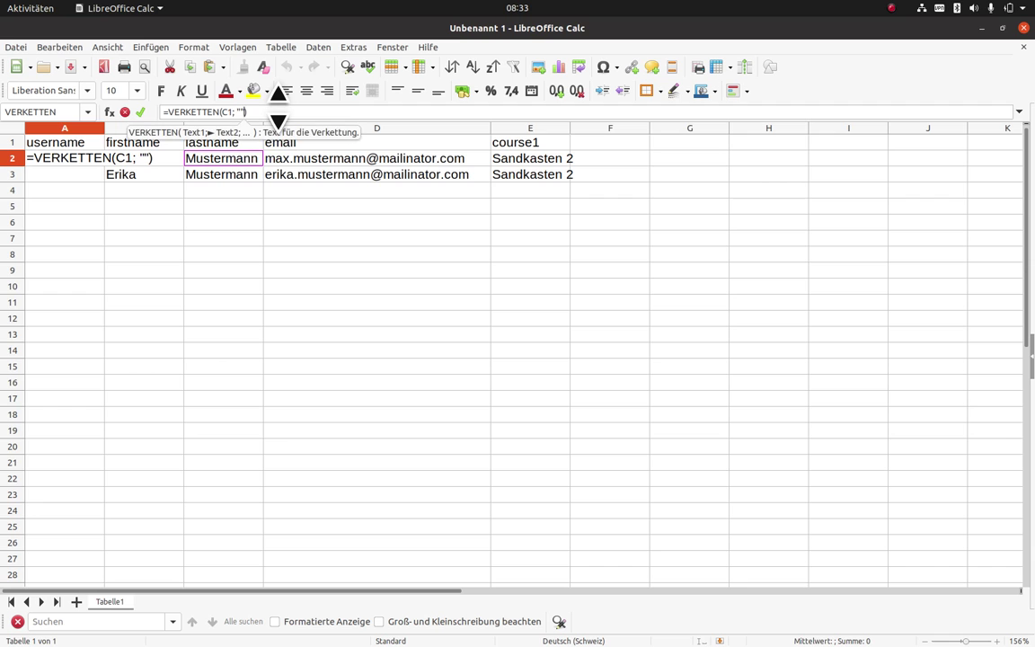
pyautogui.write('.')
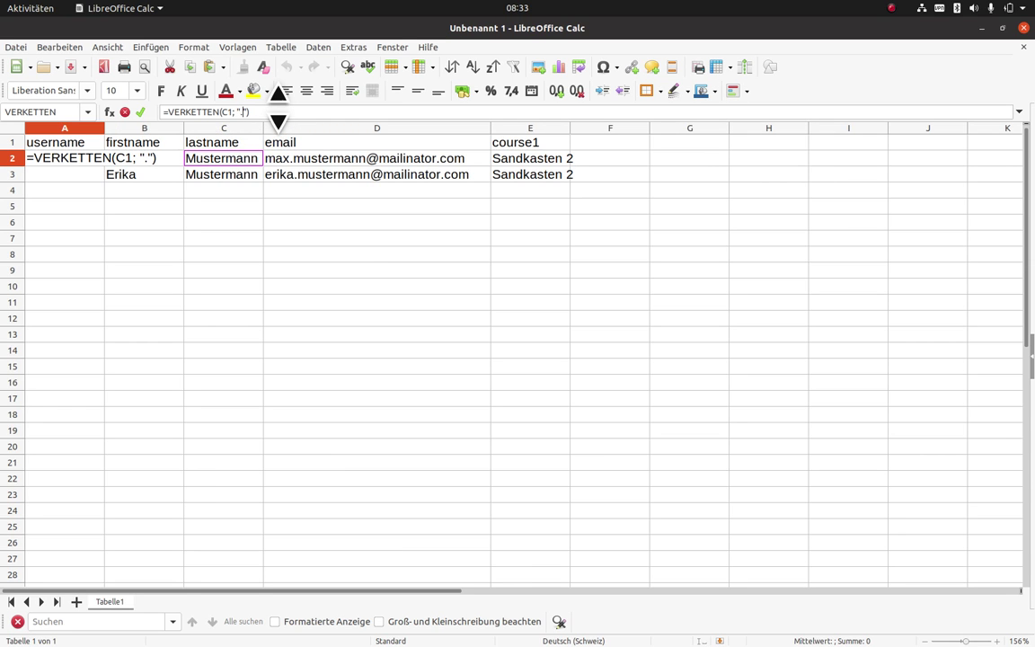
pyautogui.press('Right')
pyautogui.write('; ')
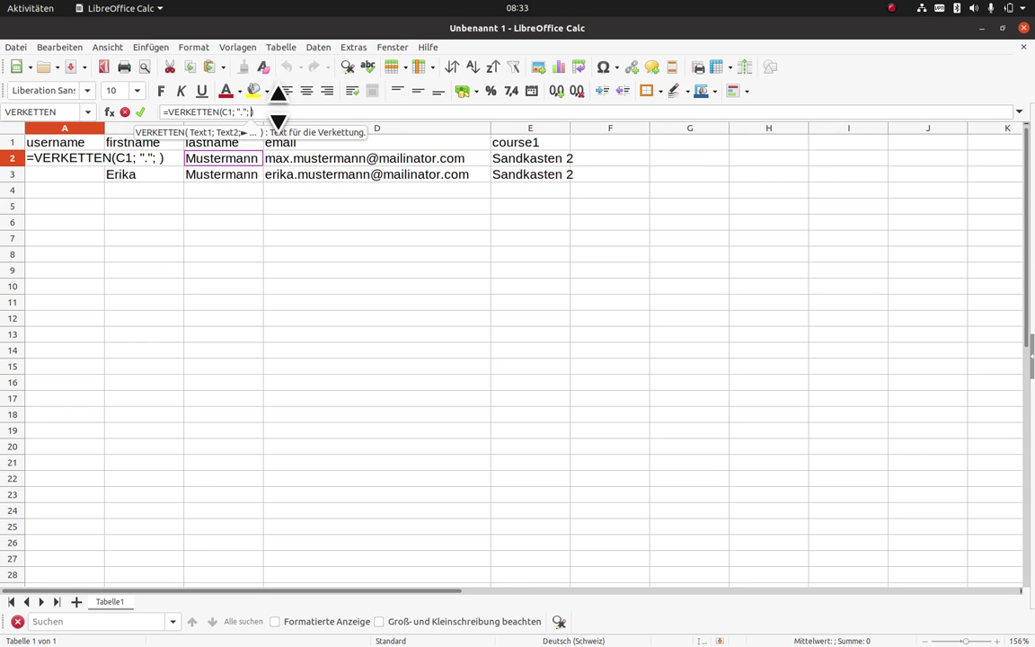
pyautogui.write('C2')
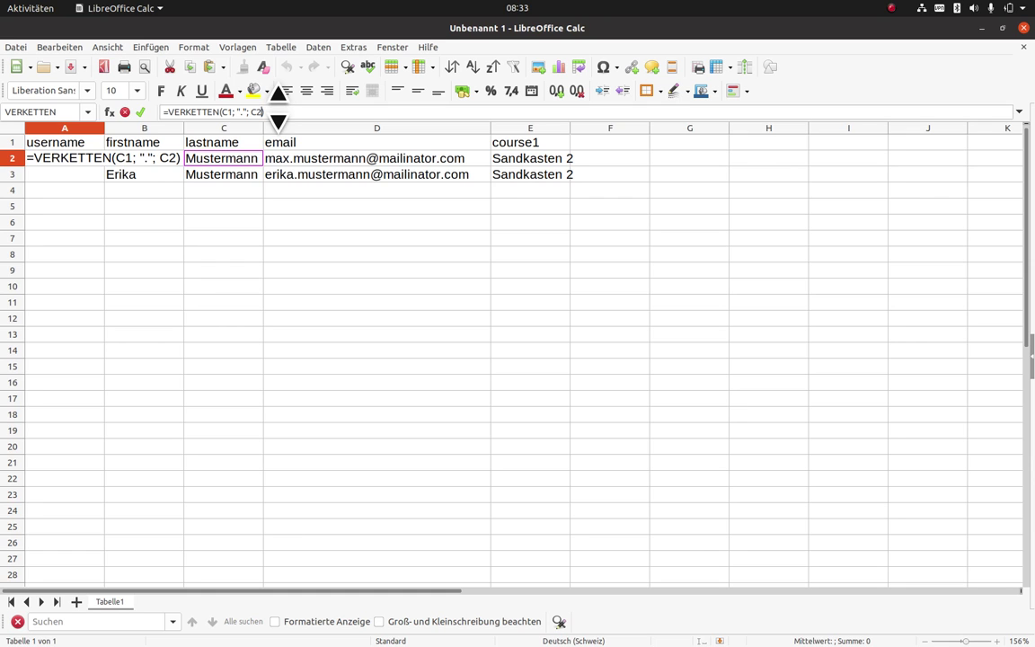
pyautogui.press('Return')
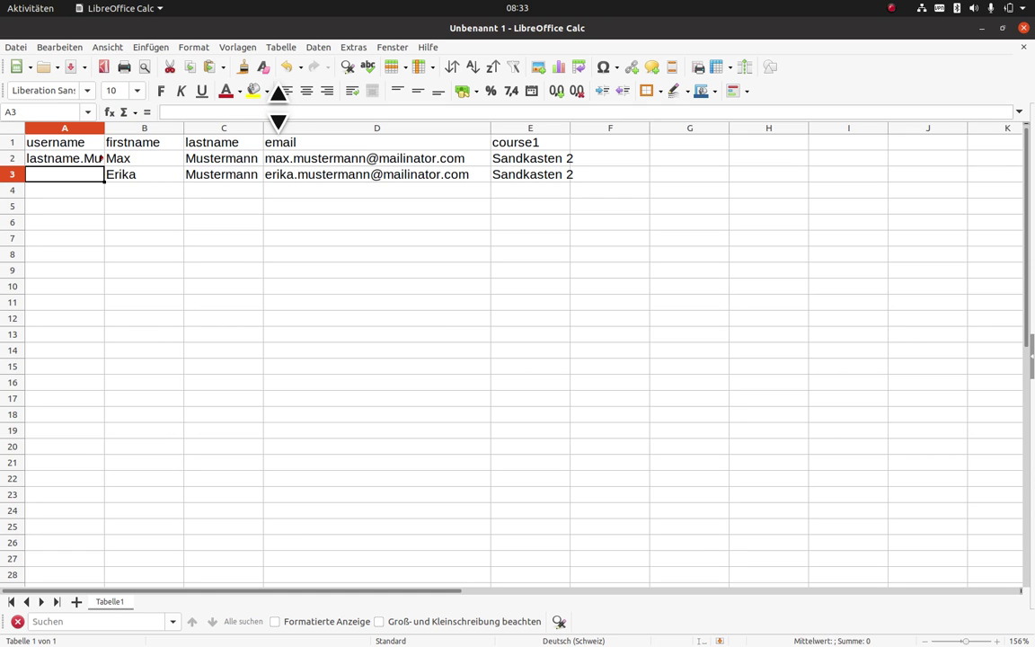
# Step: Remove the column letter C from the first argument of the VERKETTEN formula in A2
pyautogui.press('Up')
pyautogui.click(143, 158)
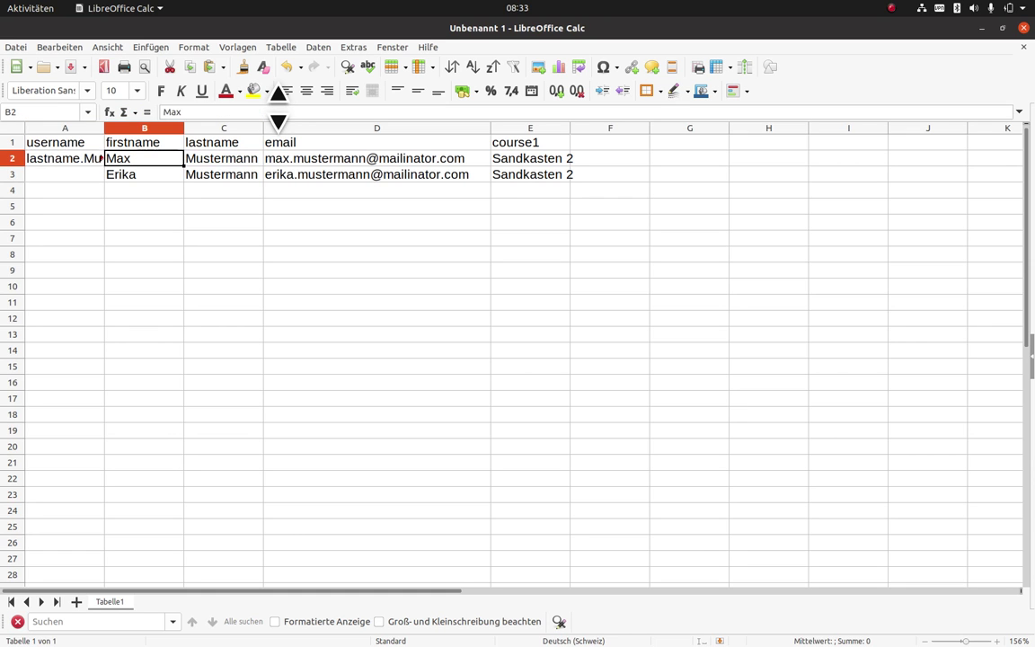
pyautogui.press('Left')
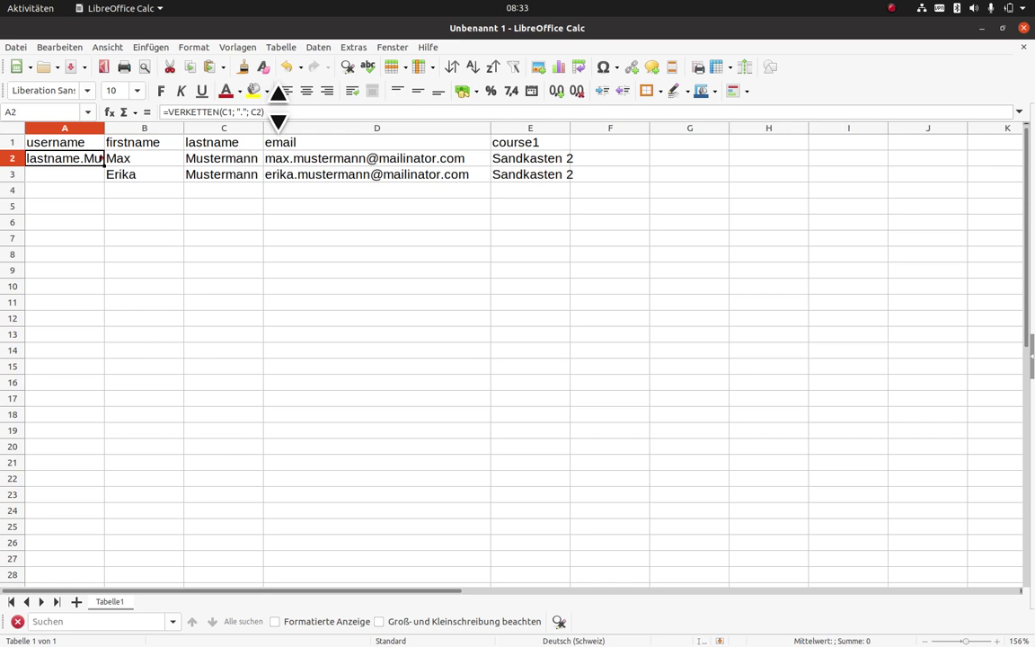
pyautogui.click(227, 111)
pyautogui.press('BackSpace')
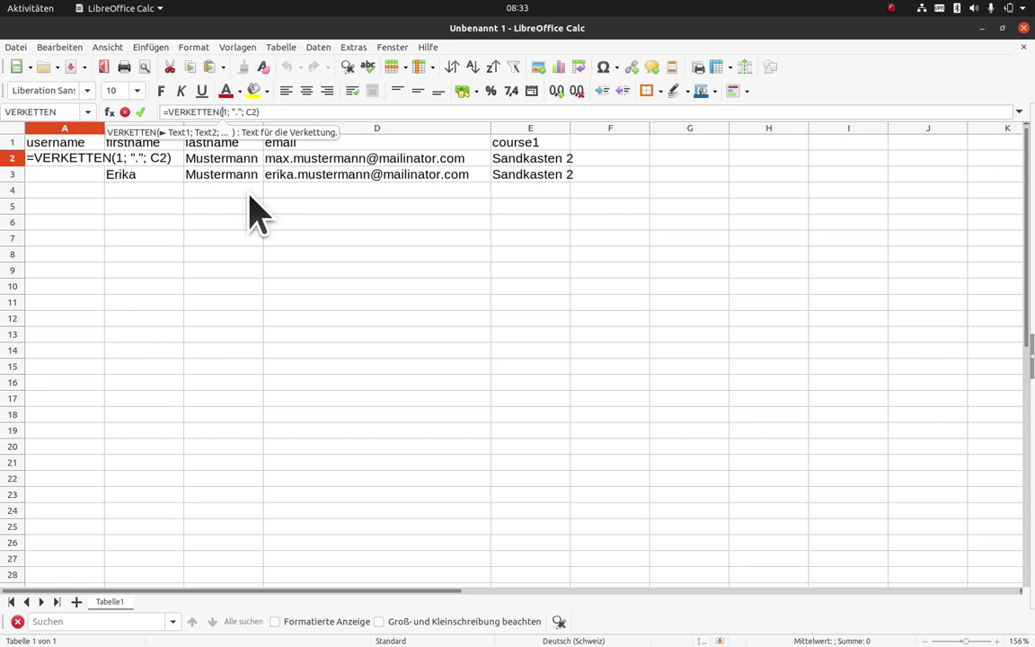
pyautogui.press('Return')
pyautogui.write('b')
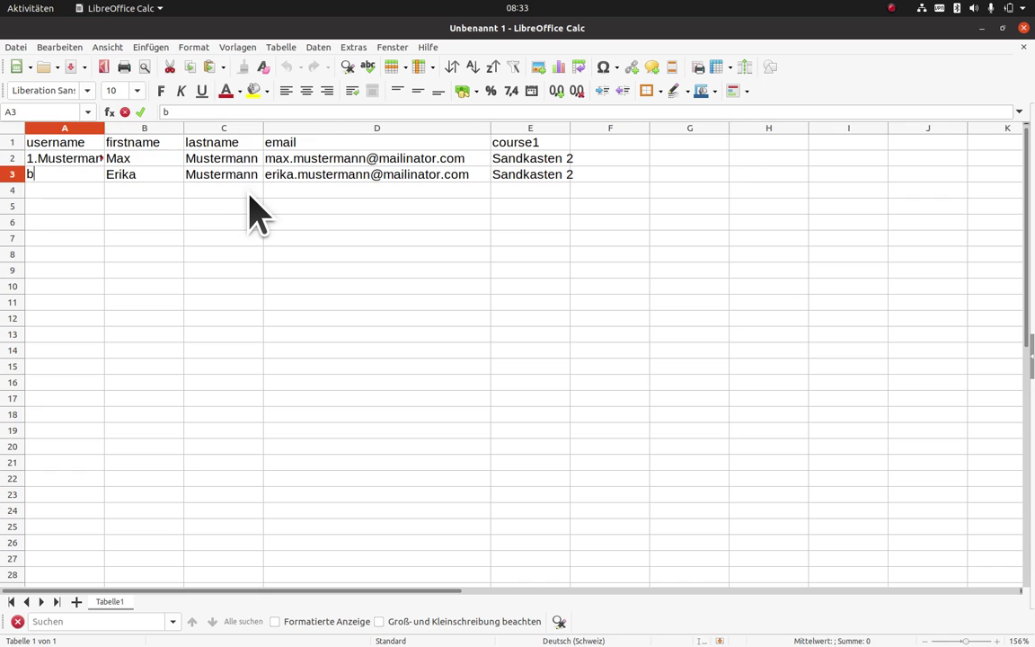
pyautogui.press('Return')
pyautogui.press('Up')
pyautogui.press('Up')
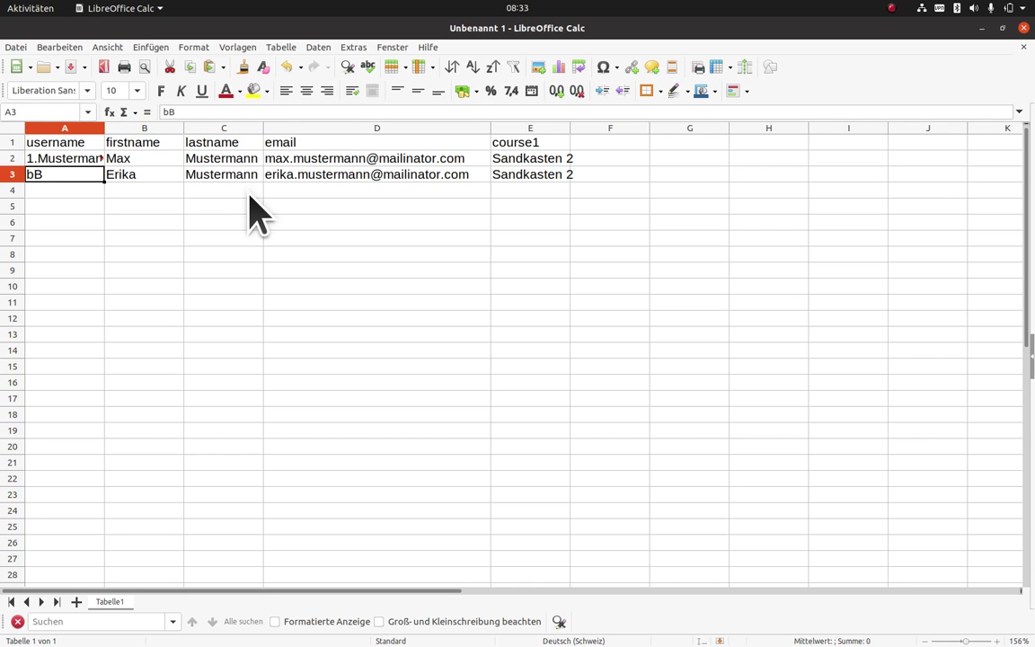
# Step: Make B1 the first argument of the A2 formula so it reads =VERKETTEN(B1; "."; C2)
pyautogui.click(223, 112)
pyautogui.write('B1;')
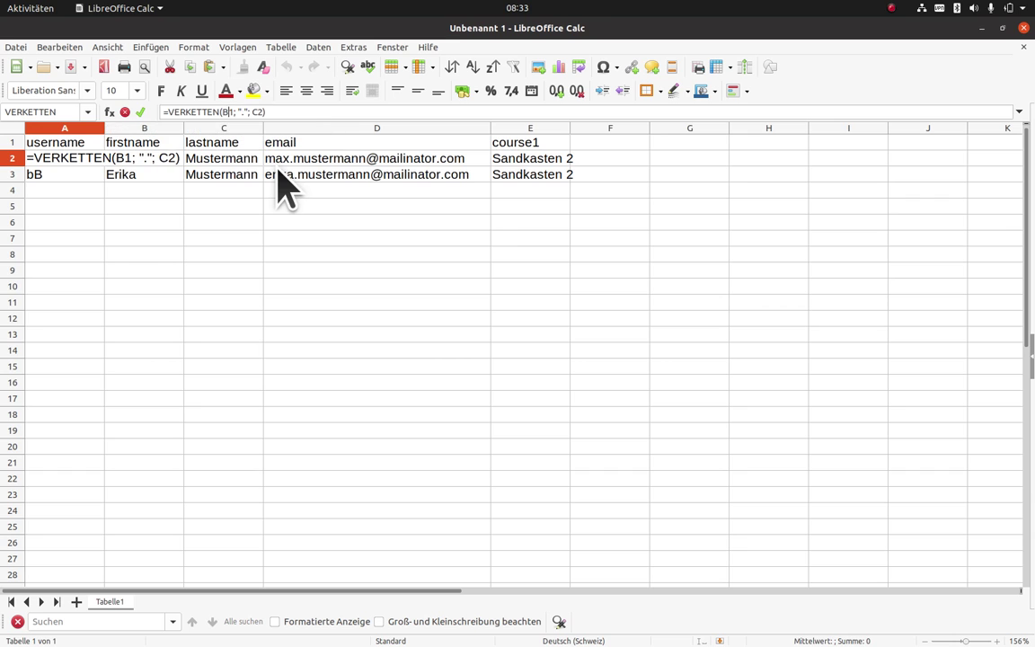
pyautogui.press('Return')
pyautogui.press('Up')
pyautogui.press('Down')
pyautogui.press('Up')
pyautogui.press('Right')
pyautogui.press('Left')
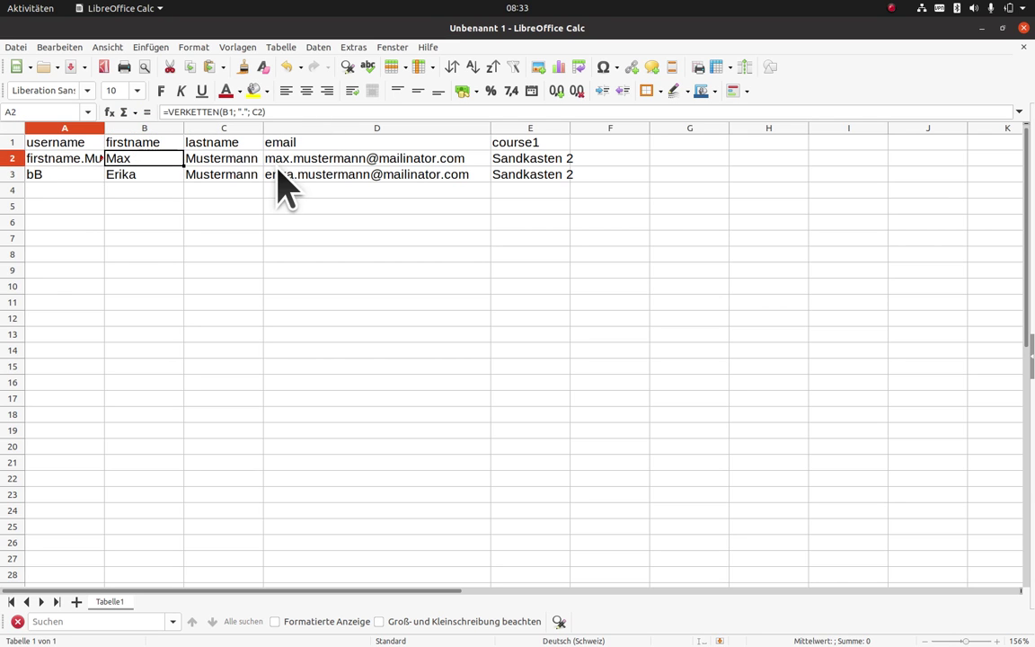
# Step: Change the first argument of the A2 VERKETTEN formula to B2 and widen column A to fit the full username
pyautogui.click(238, 111)
pyautogui.press('BackSpace')
pyautogui.write('2')
pyautogui.press('Return')
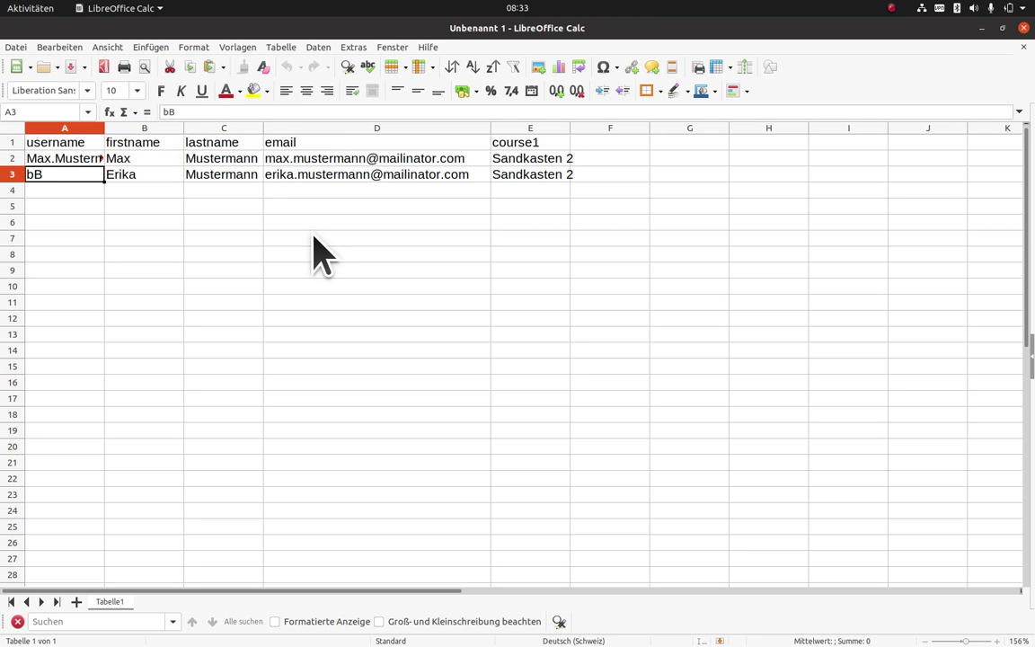
pyautogui.press('Up')
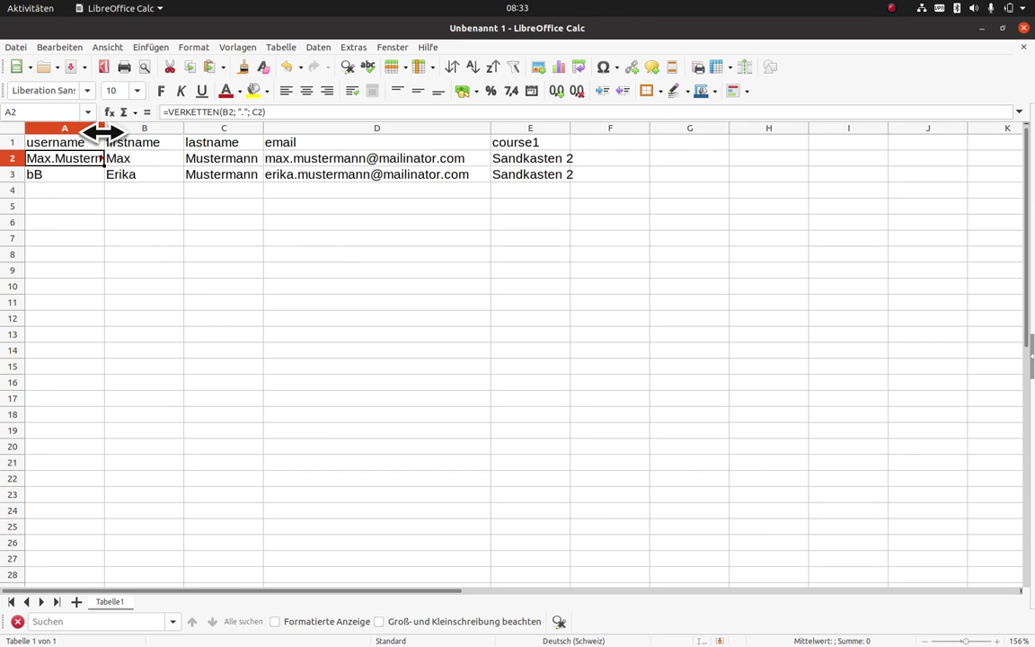
pyautogui.moveTo(104, 132); pyautogui.dragTo(157, 123)
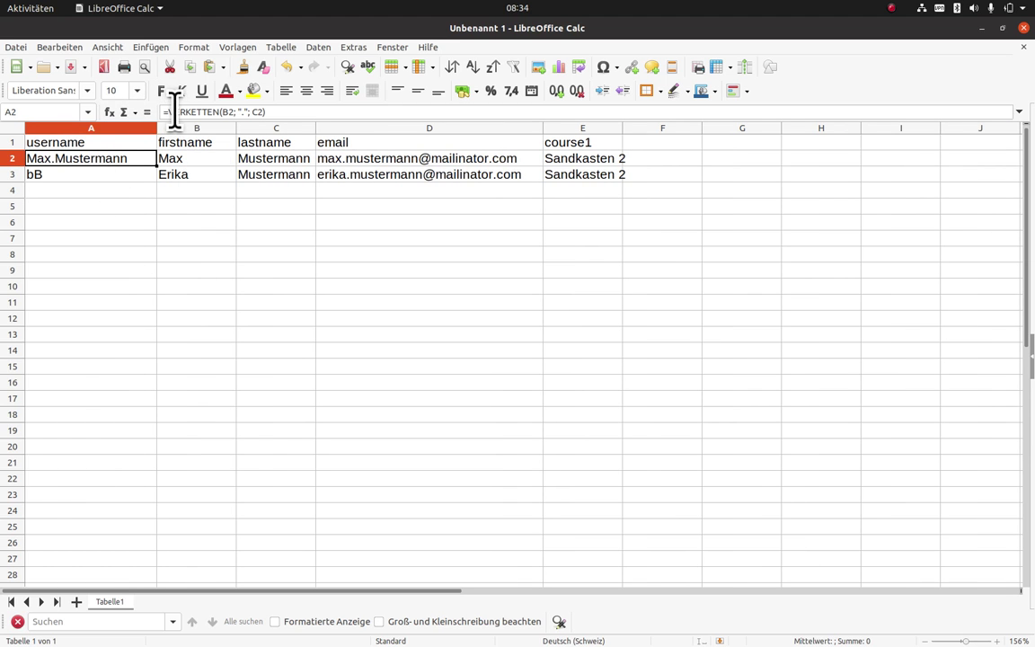
# Step: Wrap the A2 formula in KLEIN so it reads =KLEIN(VERKETTEN(B2; "."; C2)), and fill it down to A3
pyautogui.moveTo(171, 106); pyautogui.dragTo(315, 104)
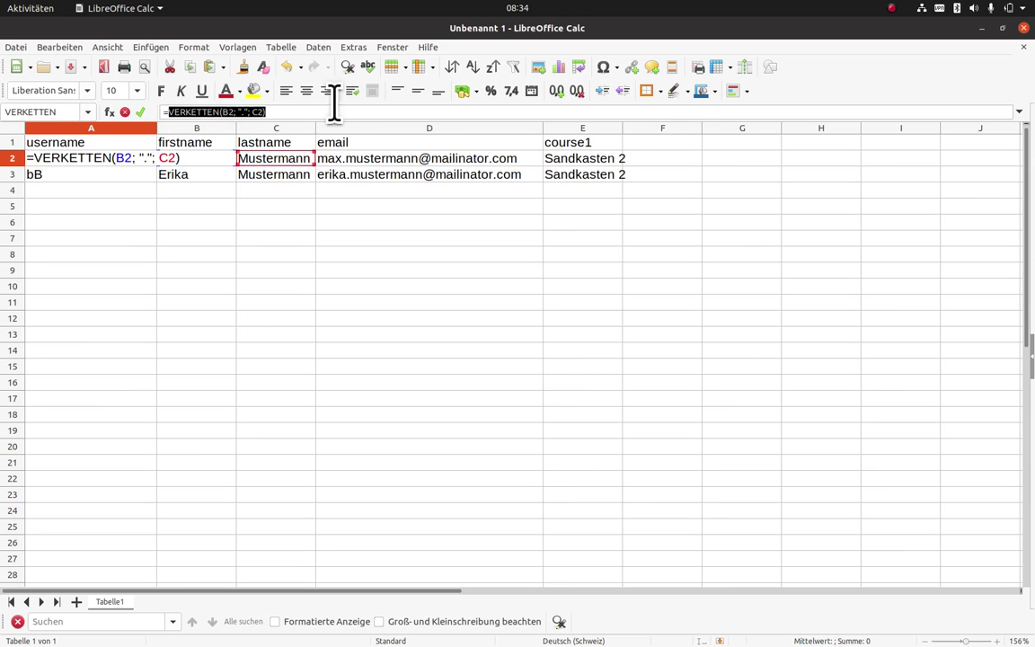
pyautogui.write('=')
pyautogui.click(87, 111)
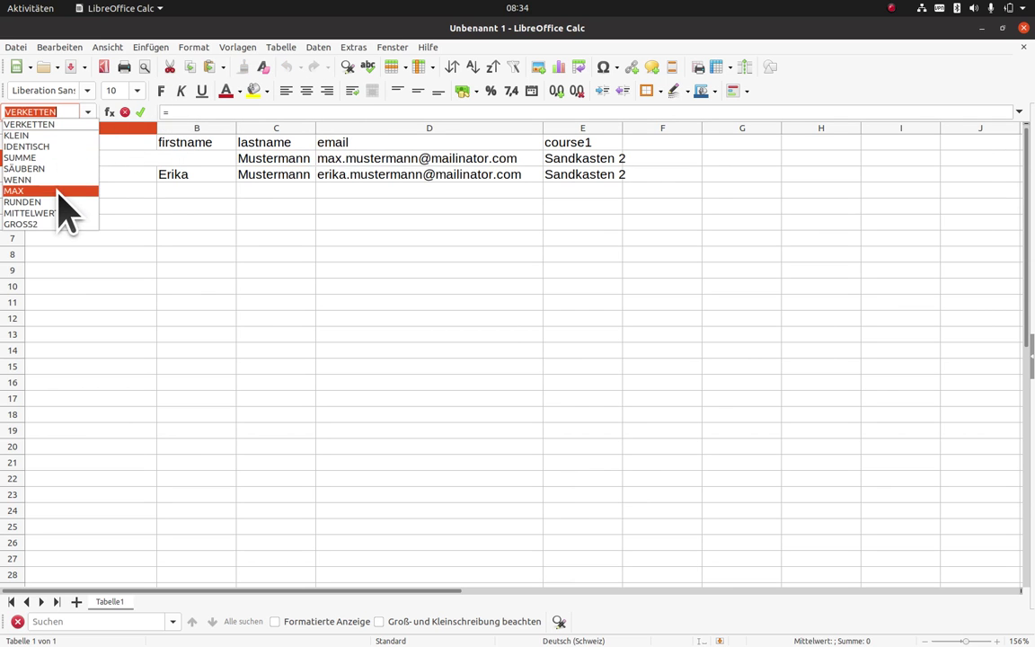
pyautogui.click(58, 135)
pyautogui.write('VERKETTEN(B2; "."; C2)')
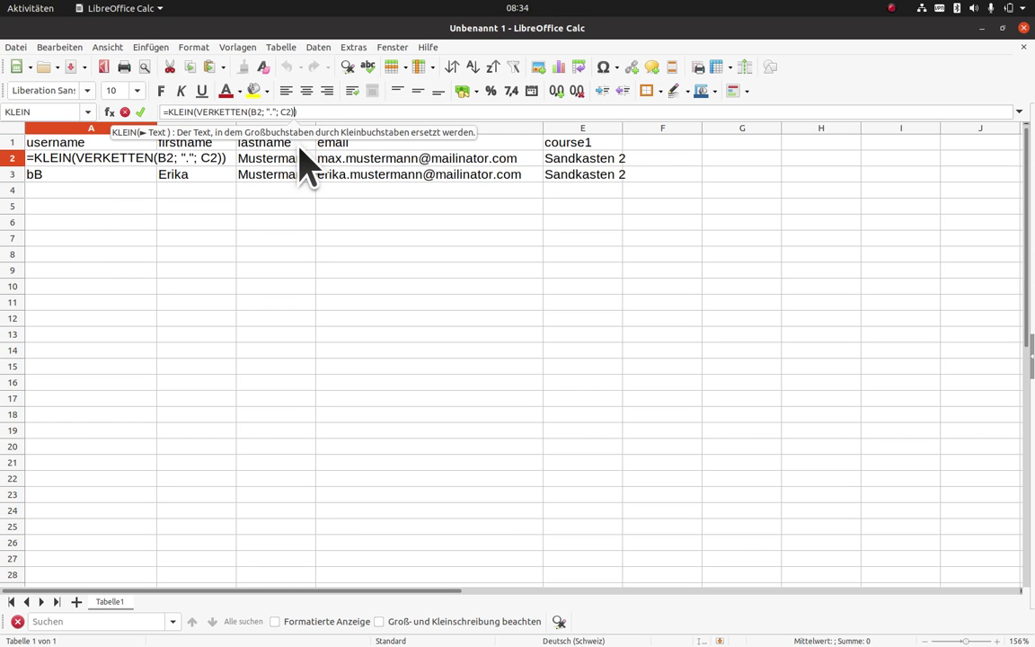
pyautogui.press('Return')
pyautogui.press('Up')
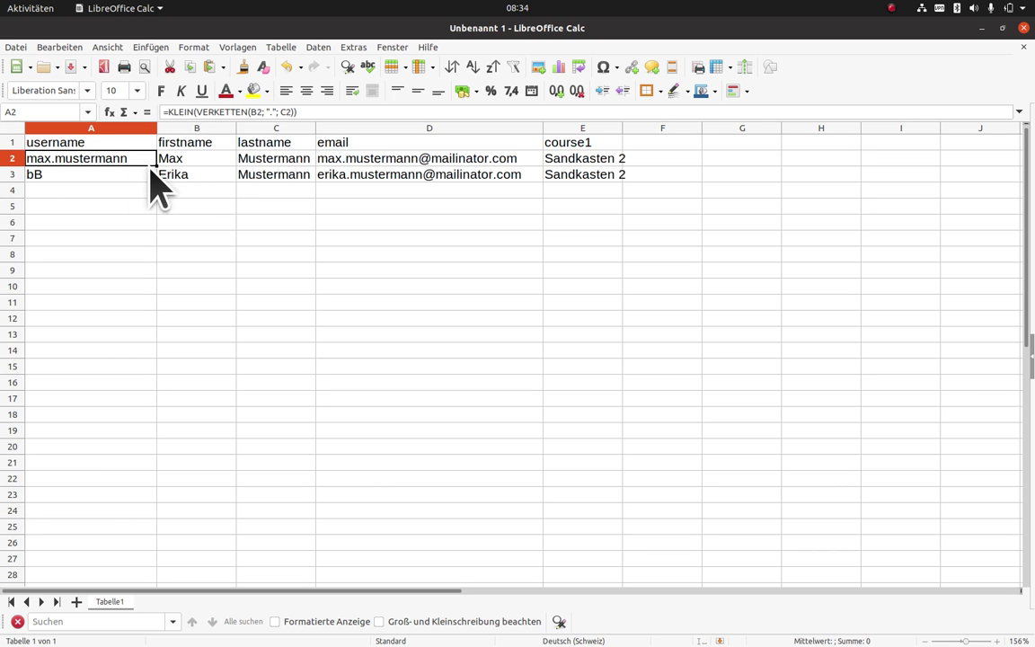
pyautogui.moveTo(157, 165); pyautogui.dragTo(156, 181)
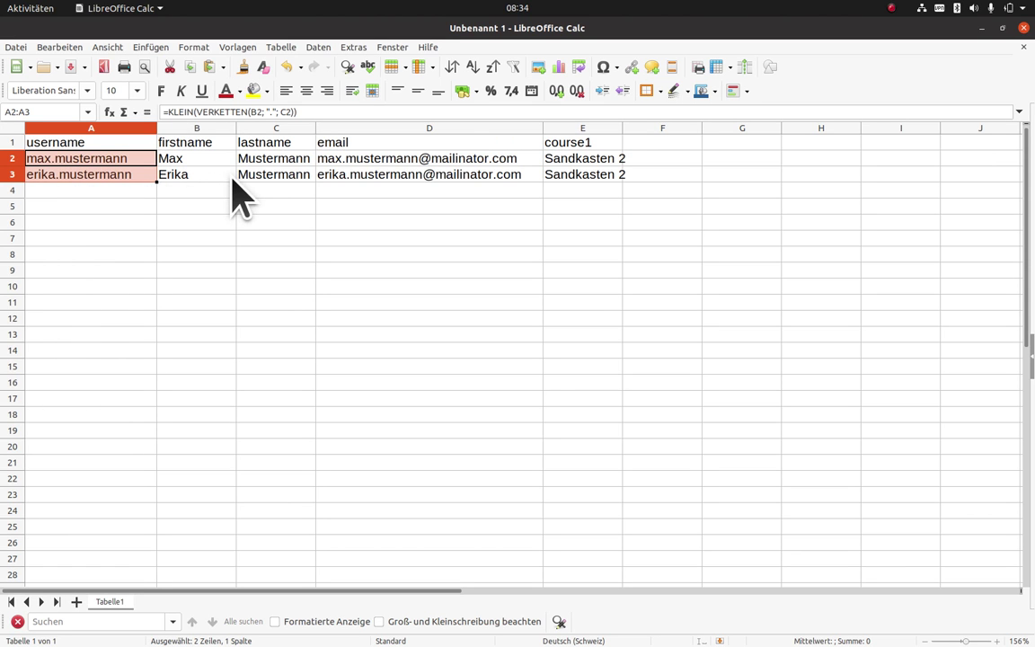
# Step: Replace the a with ä in the first name in B2 and the u with ü in the last name in C3
pyautogui.click(178, 161)
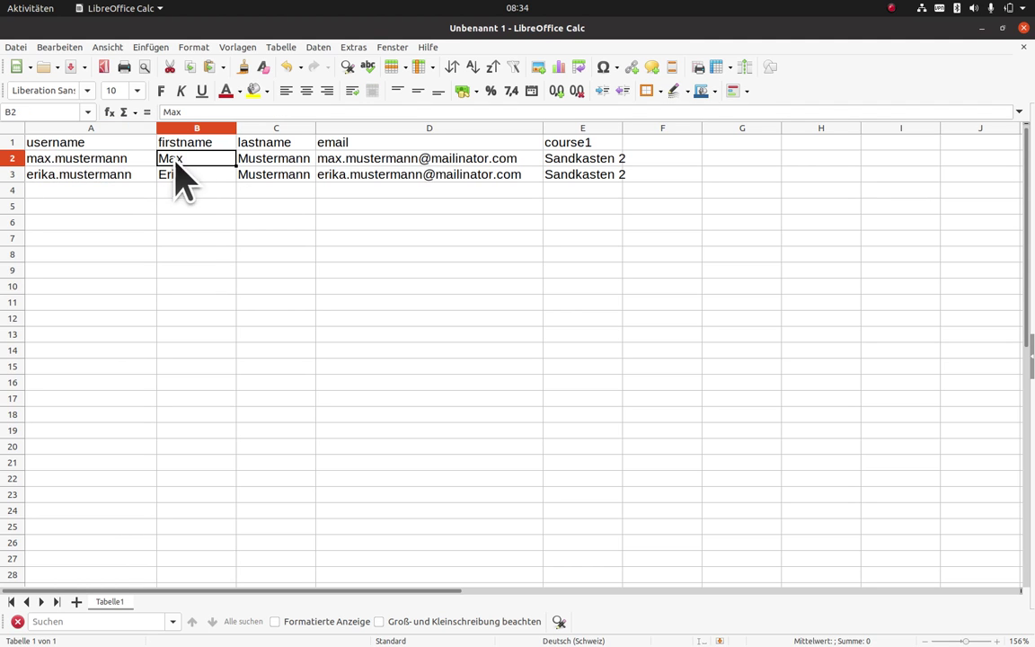
pyautogui.doubleClick(178, 162)
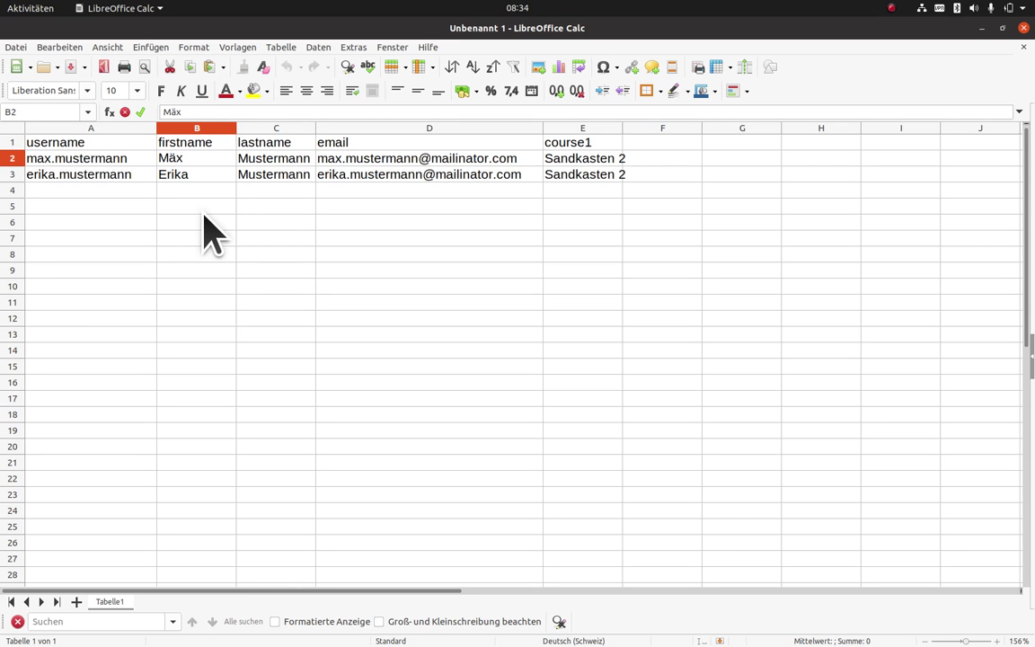
pyautogui.press('Return')
pyautogui.press('Tab')
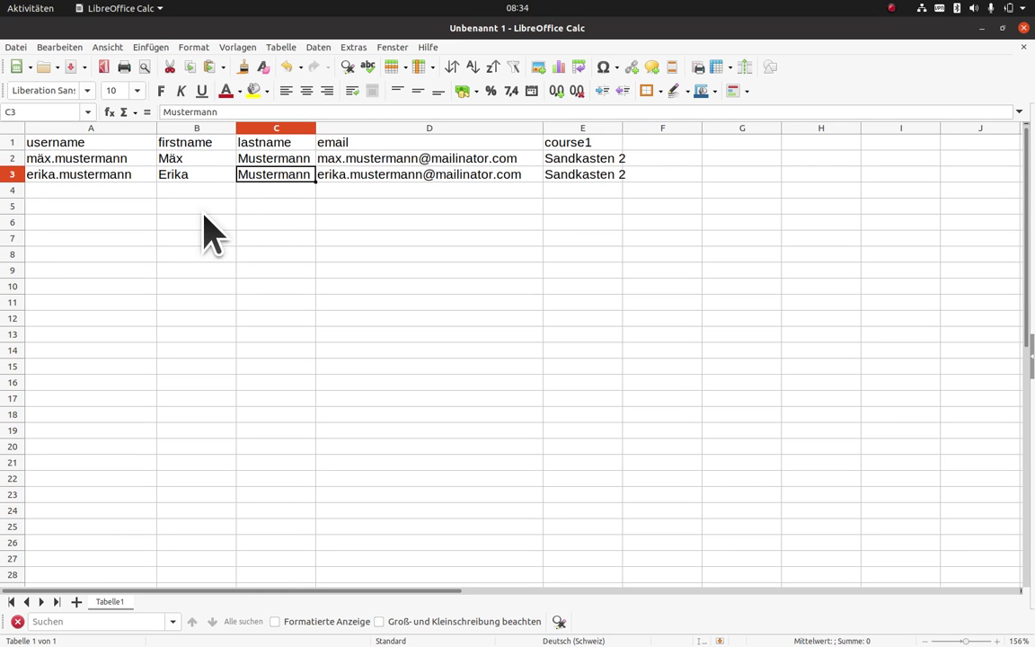
pyautogui.click(174, 111)
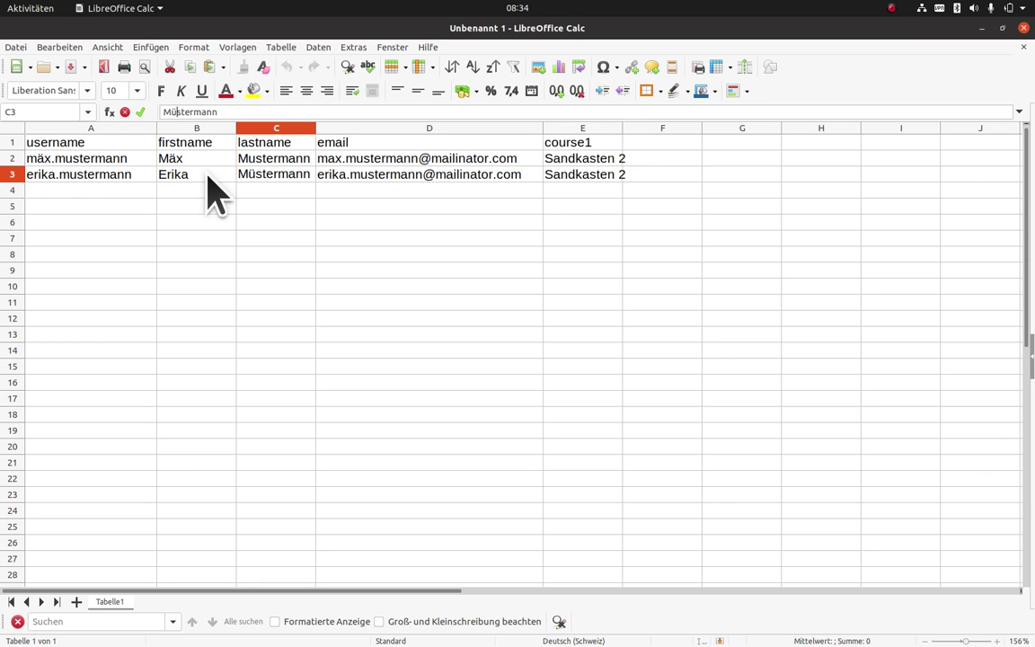
pyautogui.press('Return')
pyautogui.press('Up')
pyautogui.press('Left')
pyautogui.press('Left')
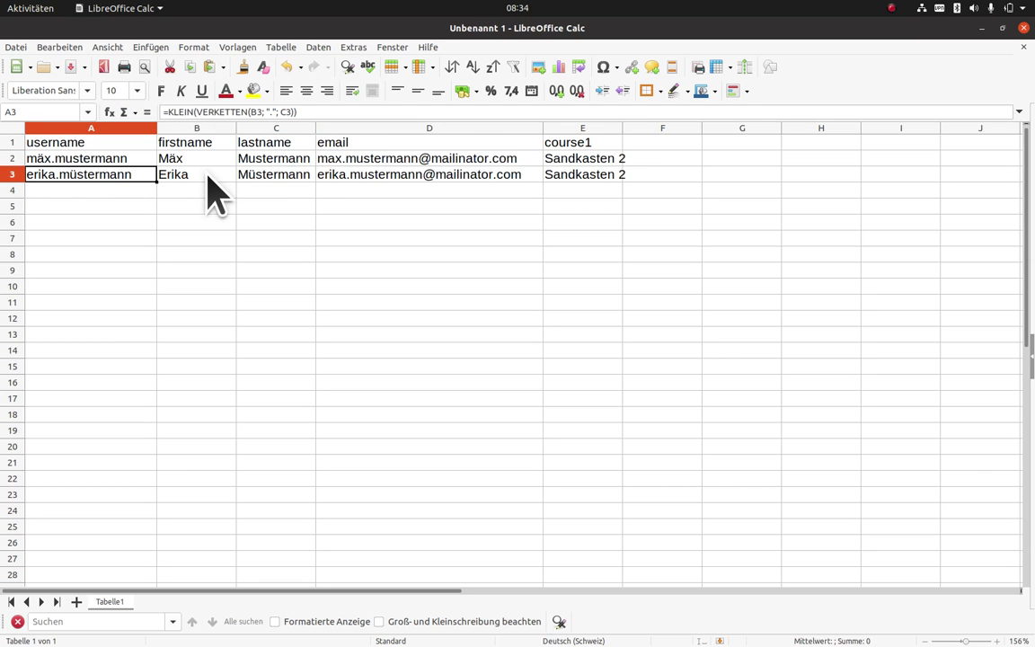
# Step: Copy the usernames in A2:A3, switch to the text editor and paste them at line 10 of the tmp file
pyautogui.press('Up')
pyautogui.press('Down')
pyautogui.press('Up')
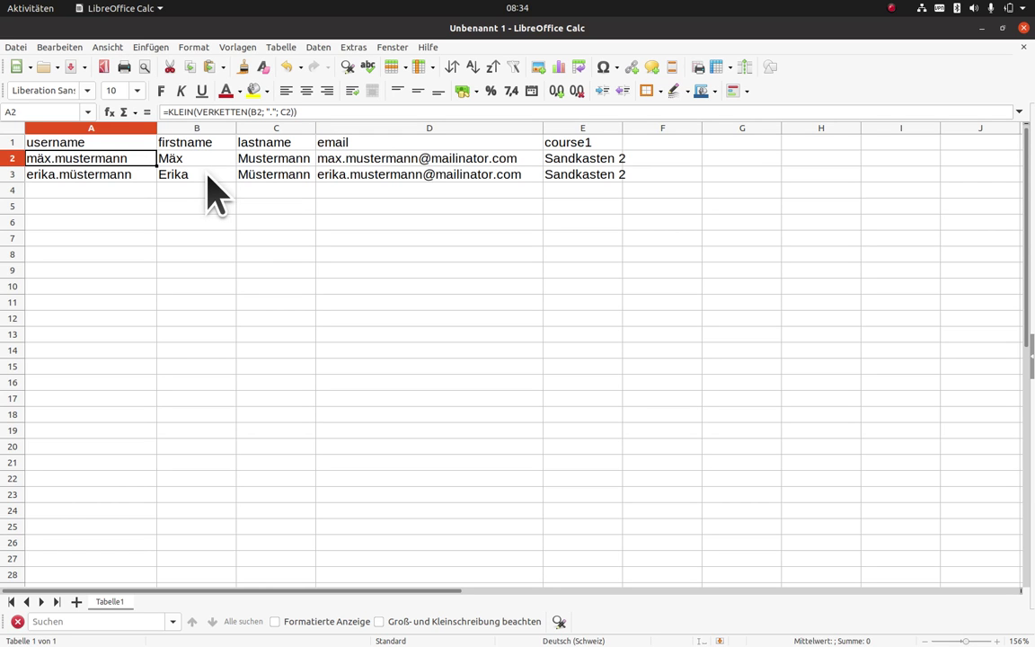
pyautogui.press('Down')
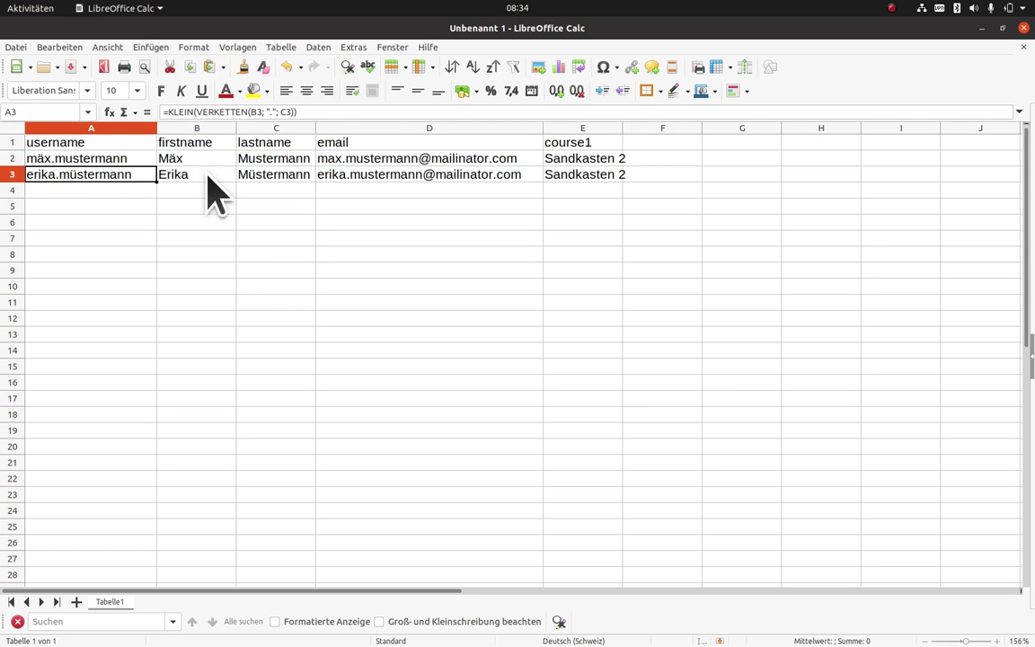
pyautogui.press('Up')
pyautogui.hotkey('shift', 'Down')
pyautogui.hotkey('ctrl', 'c')
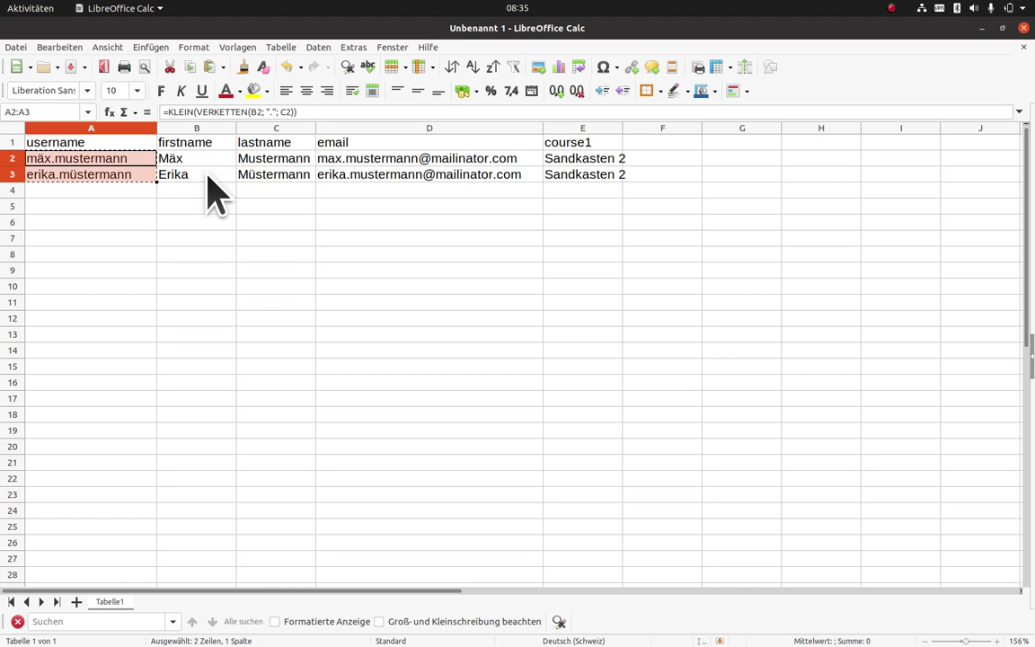
pyautogui.hotkey('alt', 'Tab')
pyautogui.hotkey('alt', 'Tab')
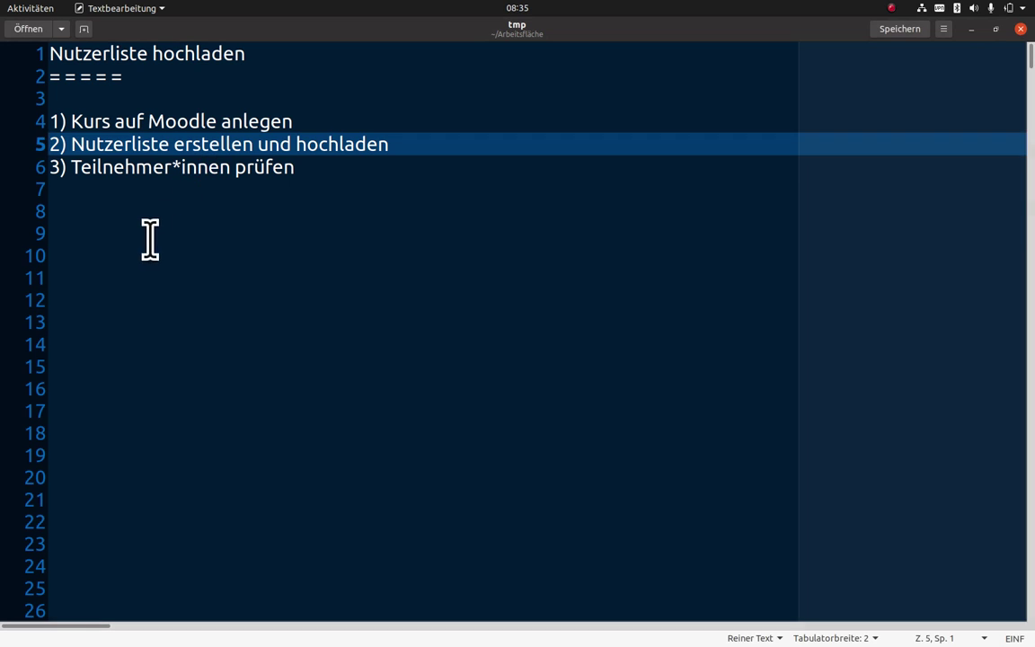
pyautogui.click(146, 254)
pyautogui.hotkey('ctrl', 'v')
# Step: Replace the ä with a in the username on line 10 and the ü with u in the one on line 11
pyautogui.press('Up')
pyautogui.press('Up')
pyautogui.press('Up')
pyautogui.press('Down')
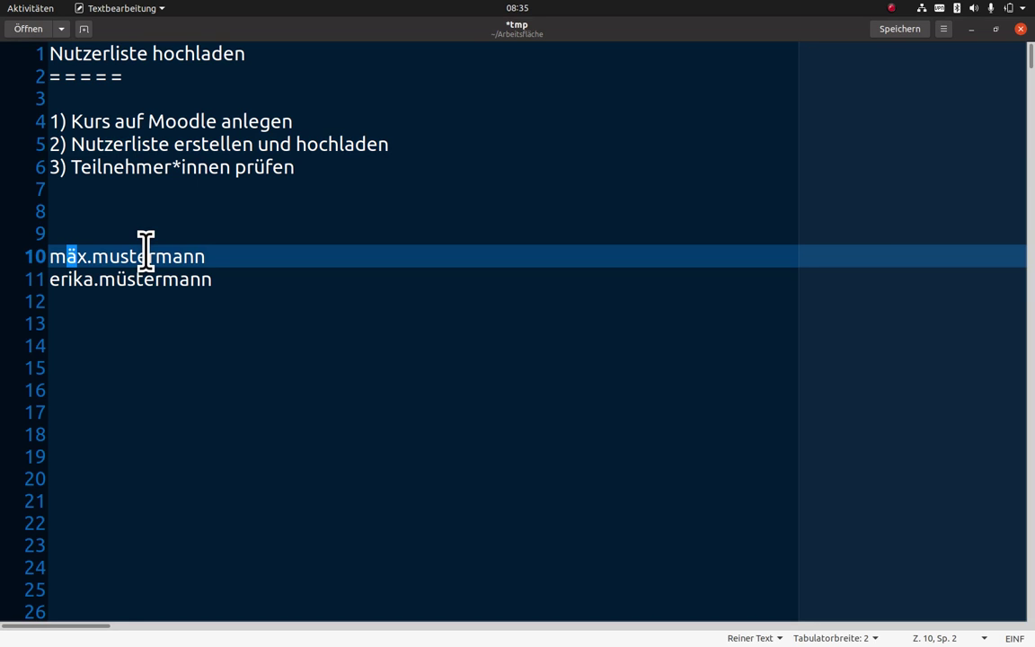
pyautogui.write('ae')
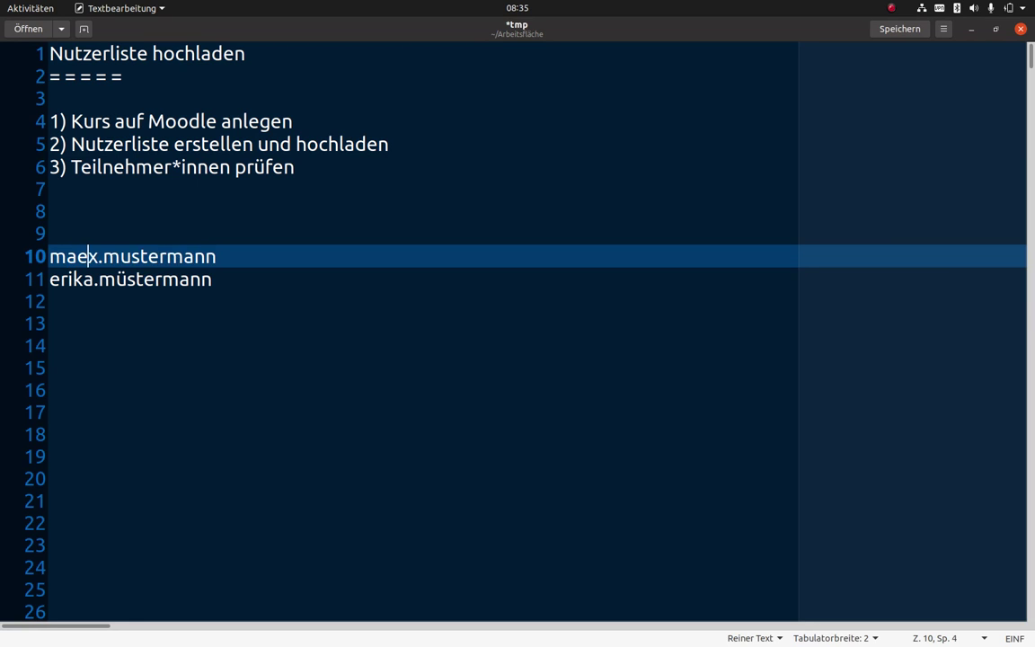
pyautogui.press('BackSpace')
pyautogui.press('Down')
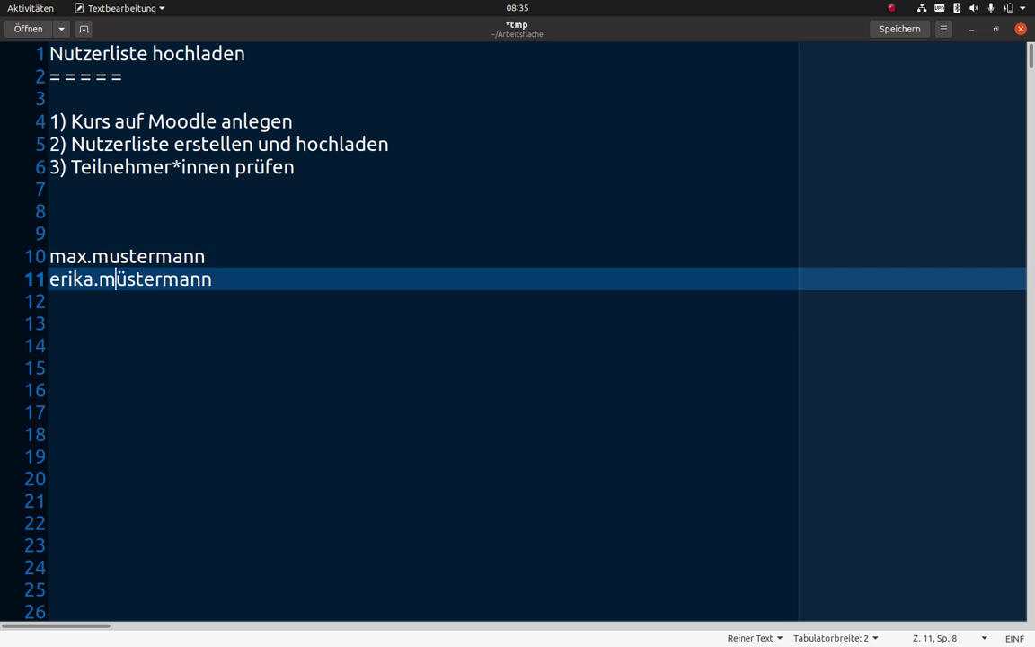
pyautogui.write('e')
pyautogui.press('BackSpace')
# Step: Cut both usernames from the text file and paste them over A2:A3 in LibreOffice Calc as tab-separated text
pyautogui.press('Up')
pyautogui.press('Home')
pyautogui.hotkey('shift', 'Down')
pyautogui.hotkey('shift', 'End')
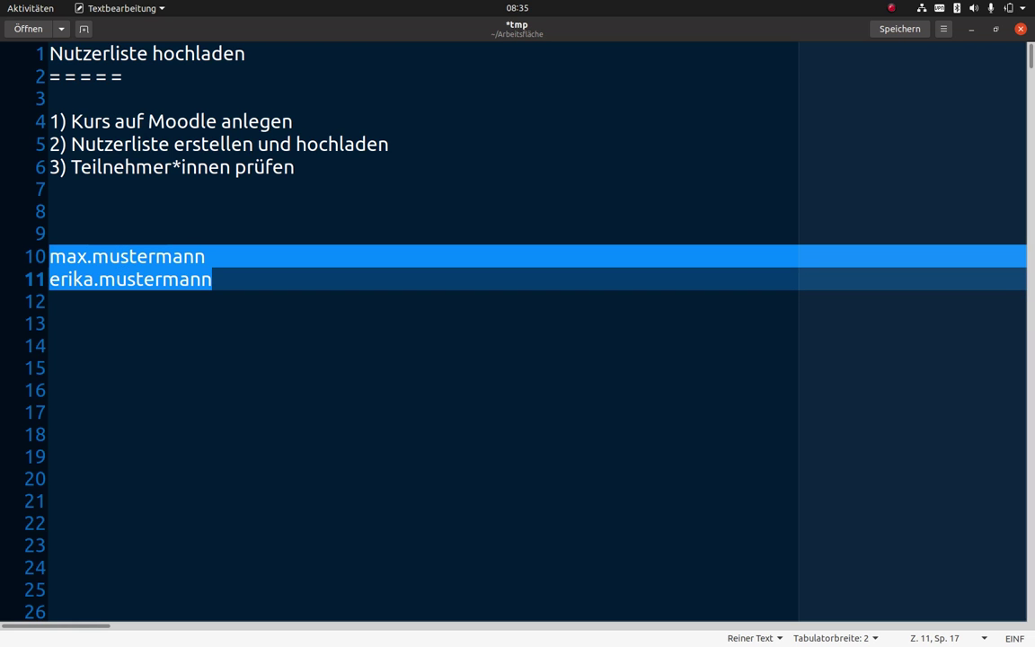
pyautogui.hotkey('ctrl', 'x')
pyautogui.hotkey('alt', 'Tab')
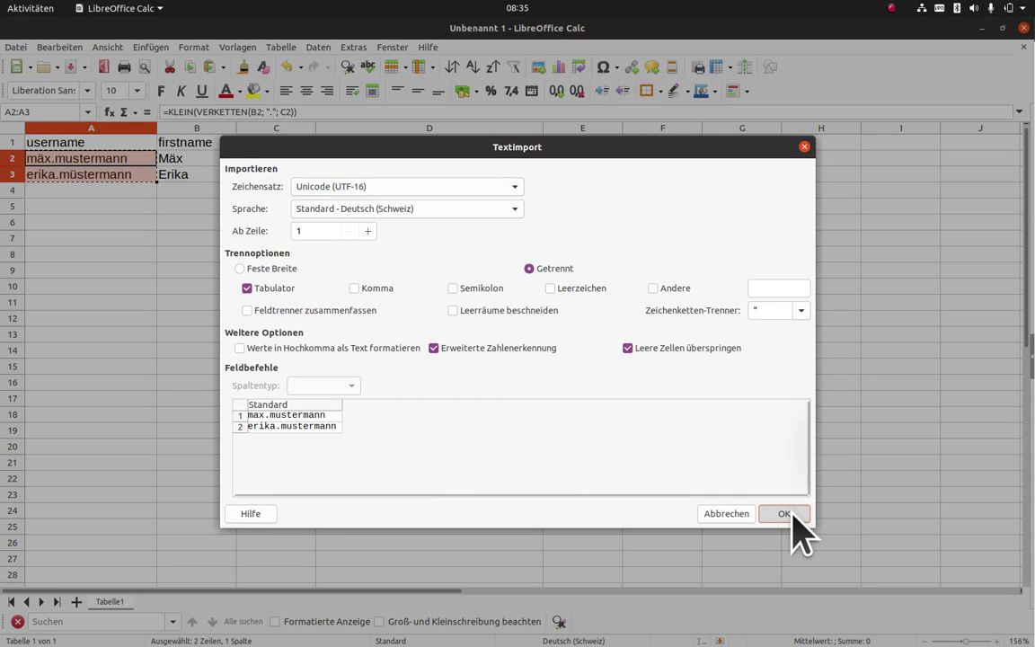
pyautogui.click(784, 514)
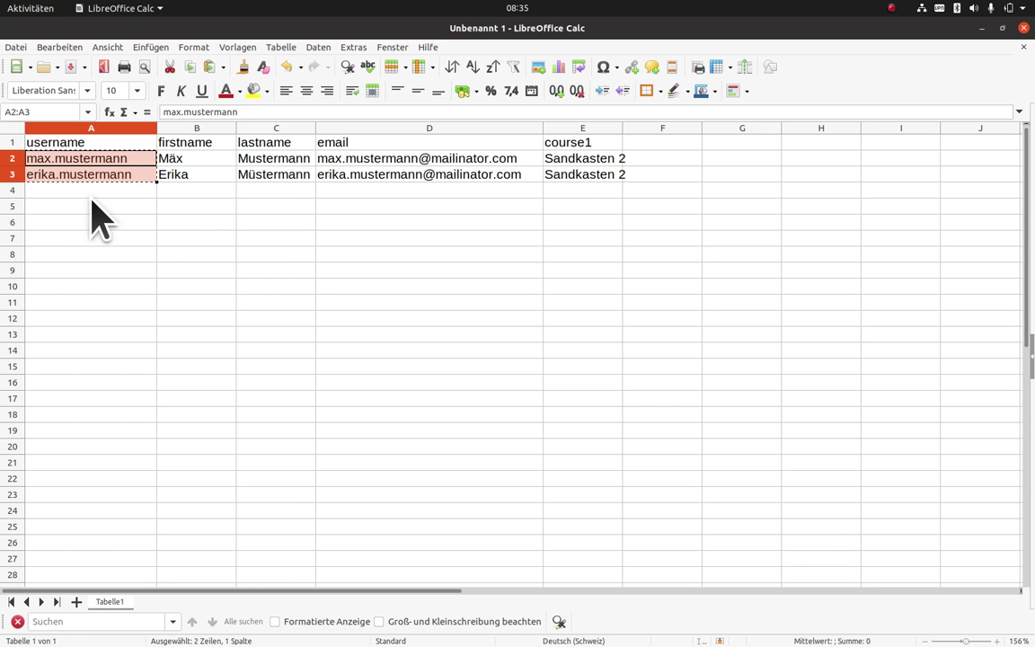
# Step: Check the stored contents of the username cells A2 and A3
pyautogui.click(189, 177)
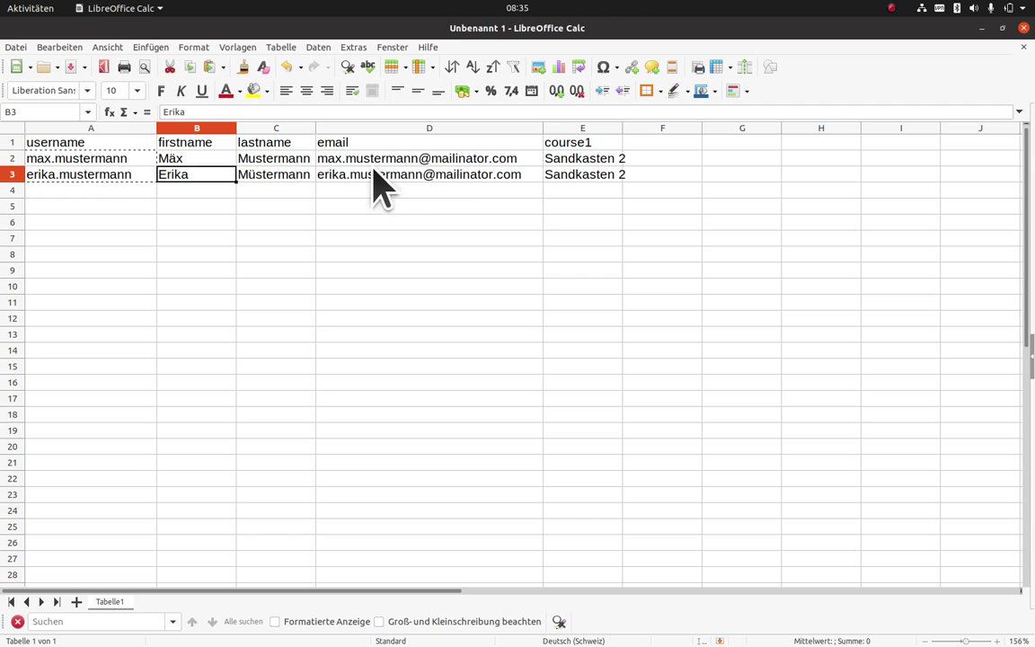
pyautogui.click(94, 161)
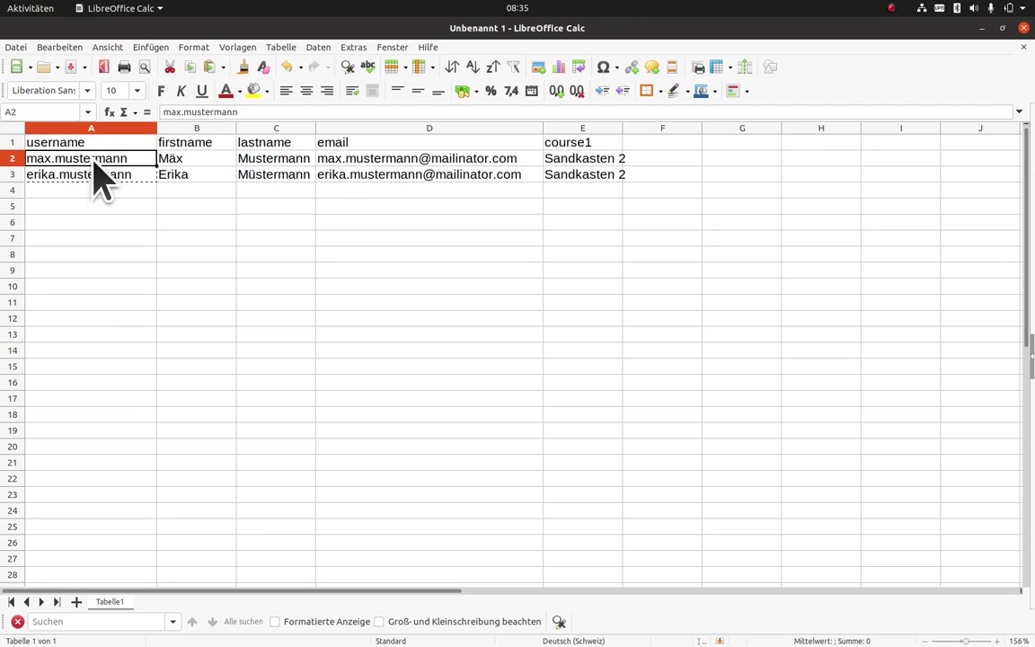
pyautogui.press('Down')
pyautogui.press('Up')
pyautogui.doubleClick(194, 113)
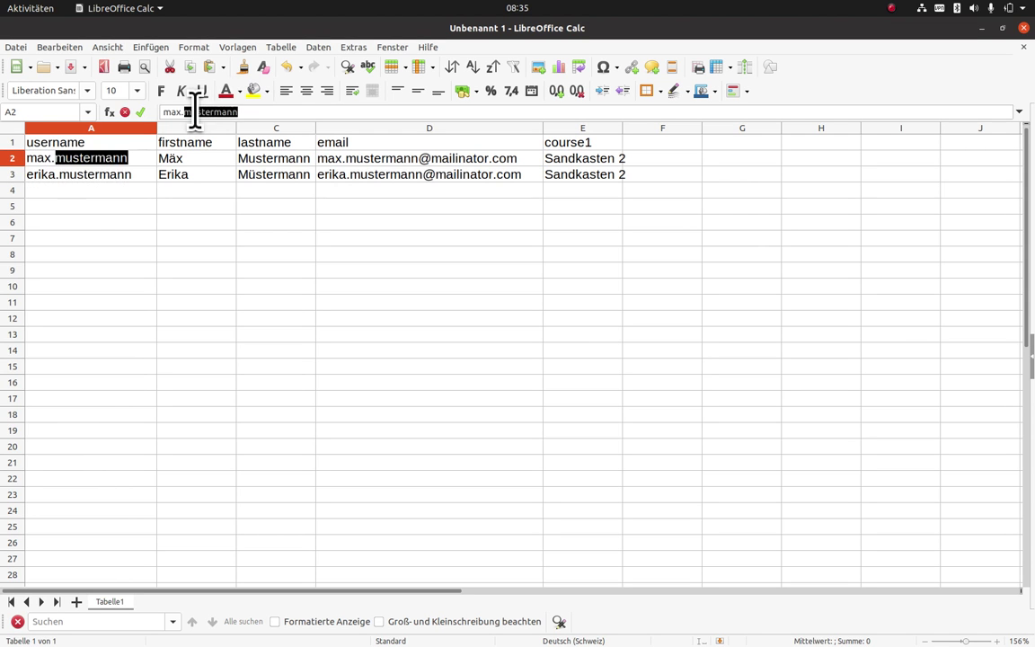
pyautogui.click(84, 177)
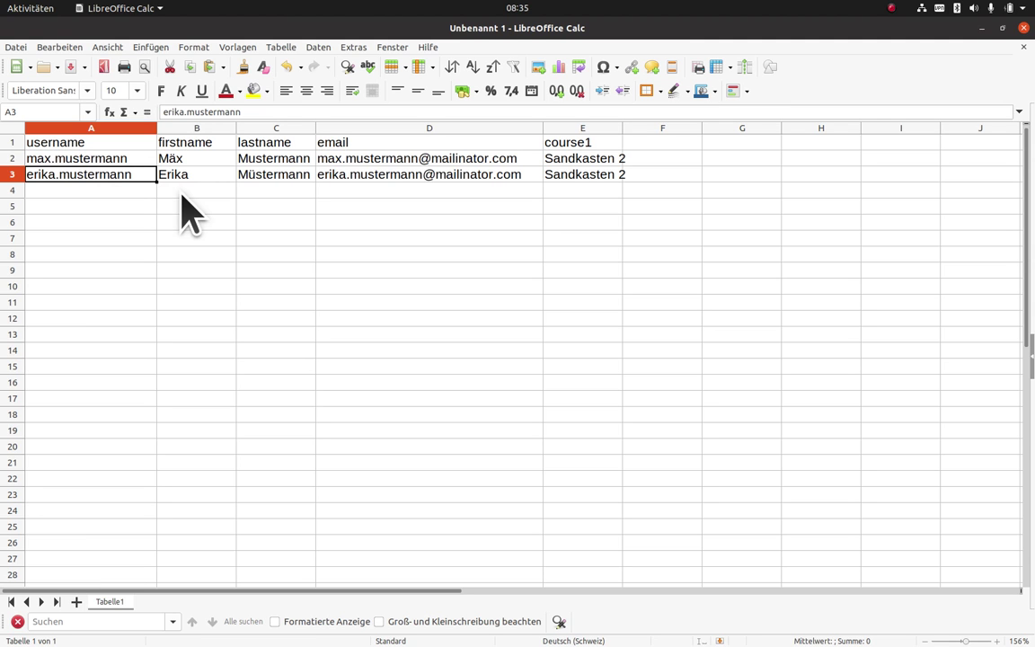
# Step: Save the spreadsheet to the Schreibtisch folder as nutzerliste in CSV format
pyautogui.click(16, 47)
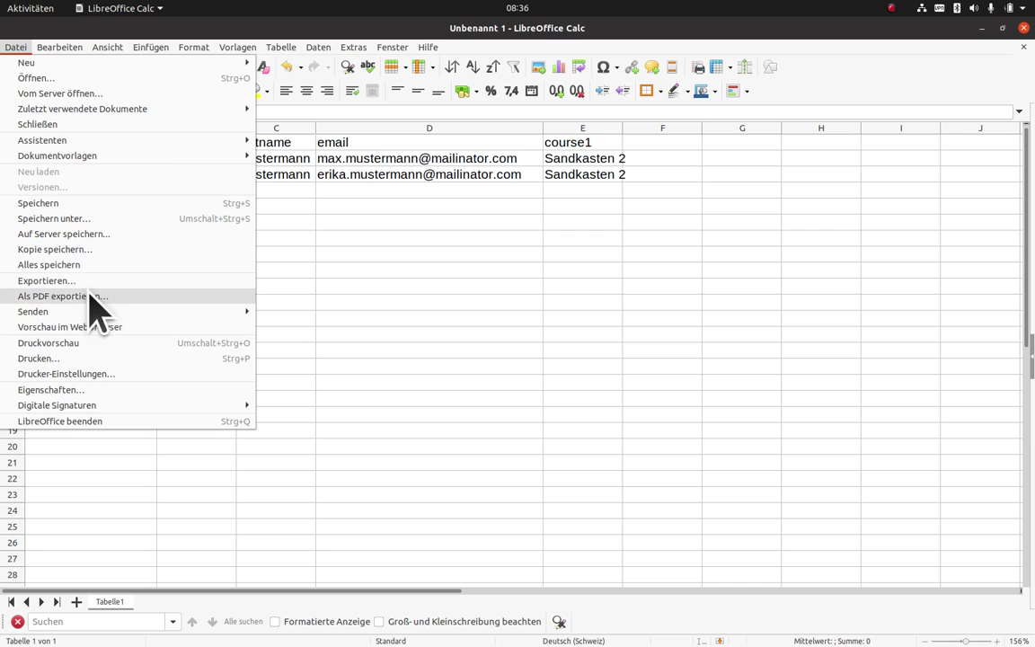
pyautogui.click(79, 221)
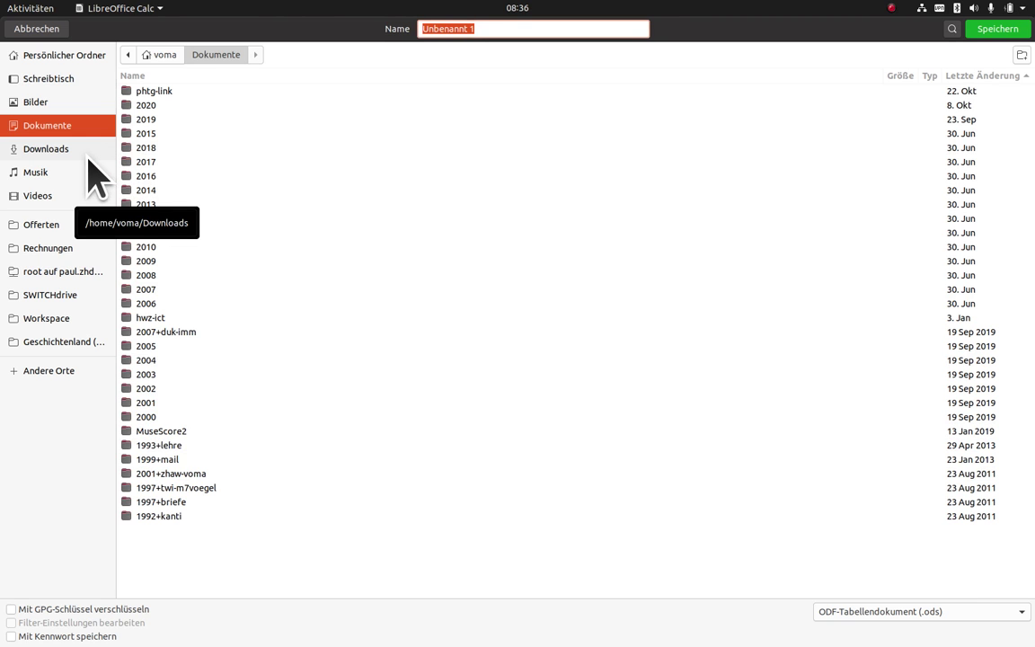
pyautogui.click(74, 82)
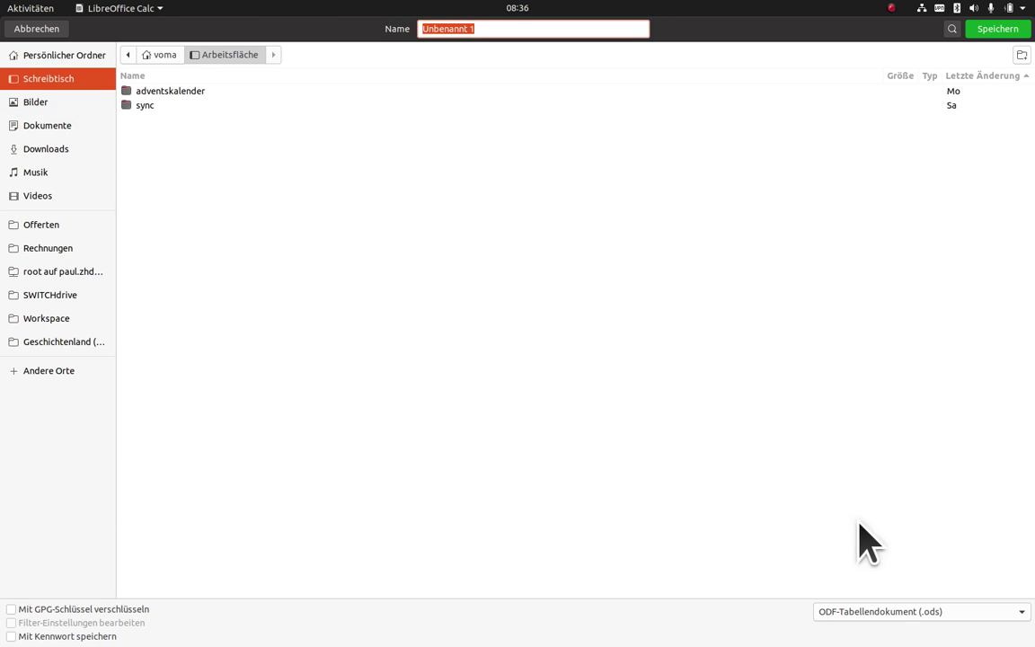
pyautogui.click(874, 612)
pyautogui.scroll(-5, 921, 613)
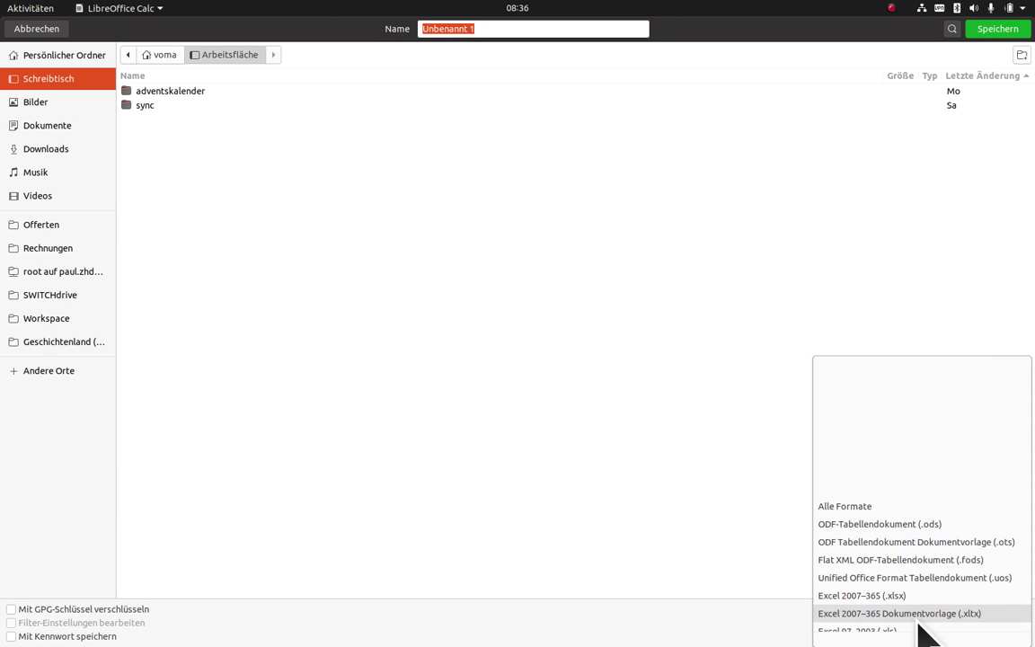
pyautogui.scroll(-3, 930, 629)
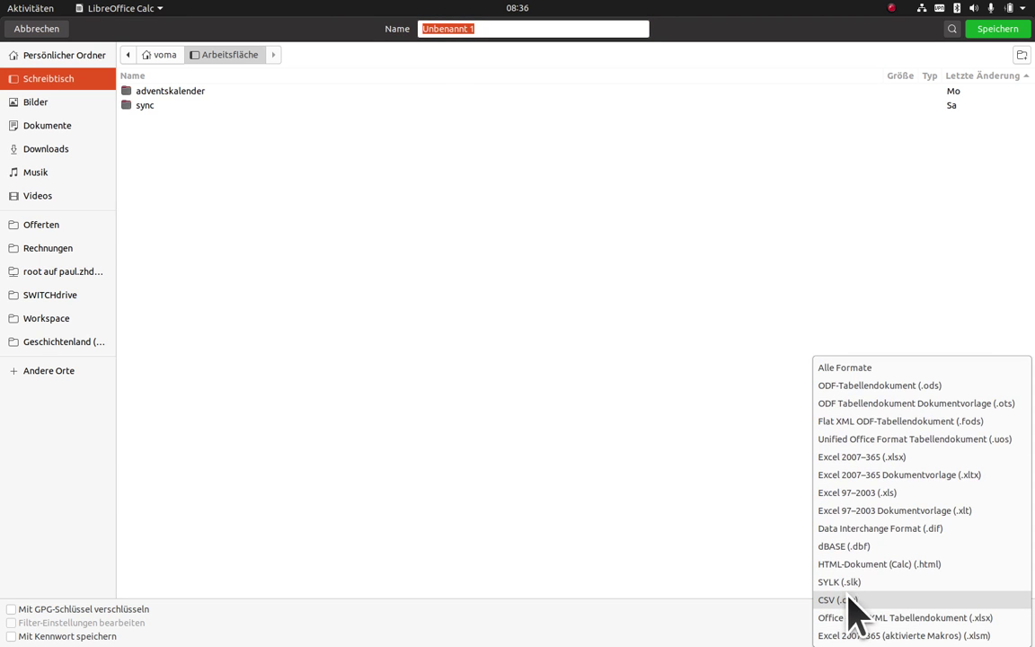
pyautogui.press('Escape')
pyautogui.scroll(-12, 853, 620)
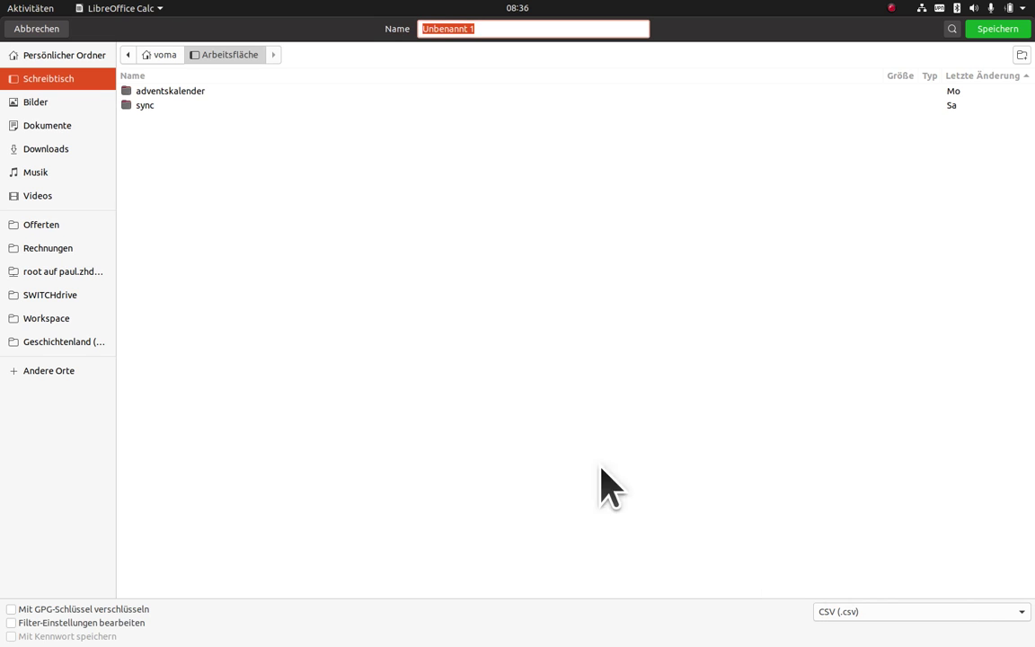
pyautogui.doubleClick(497, 31)
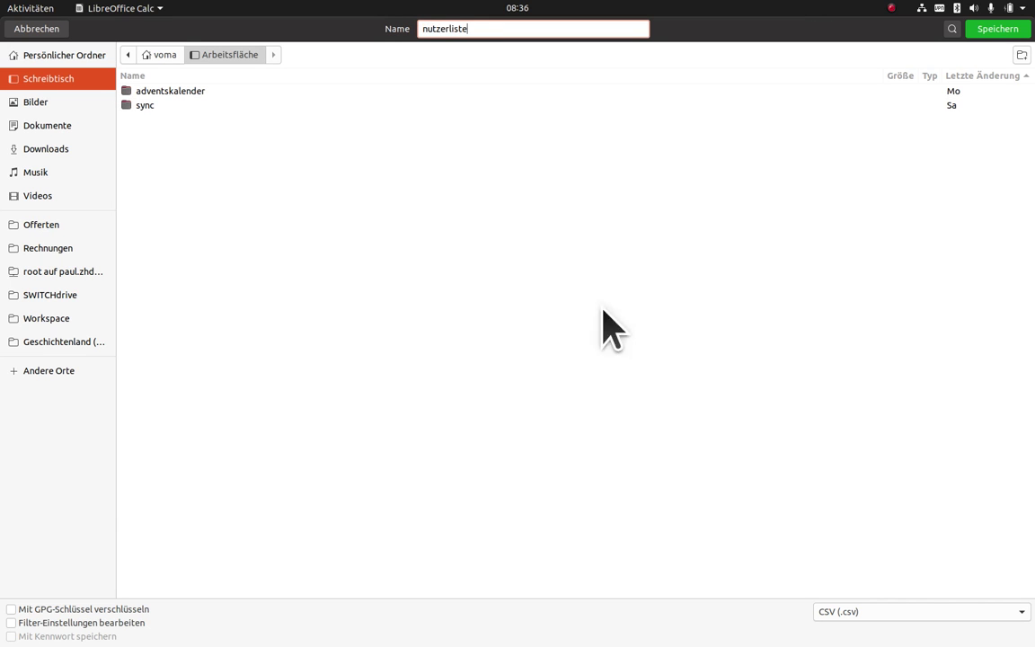
pyautogui.click(1001, 30)
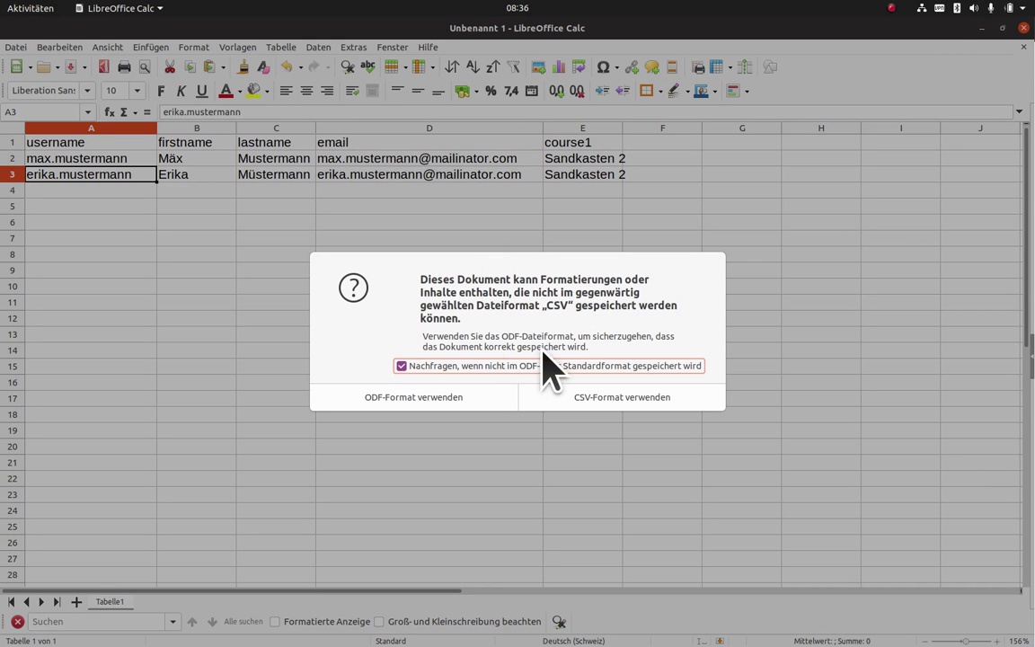
# Step: Keep the CSV format, export the text with UTF-8 encoding and comma field separator, and close the spreadsheet
pyautogui.click(604, 415)
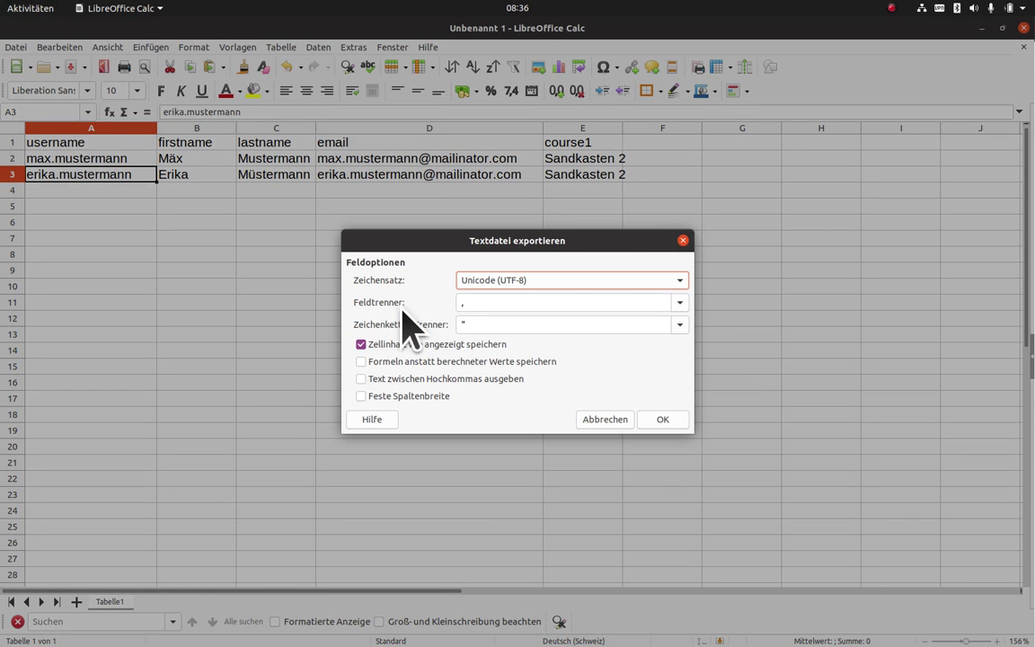
pyautogui.click(499, 304)
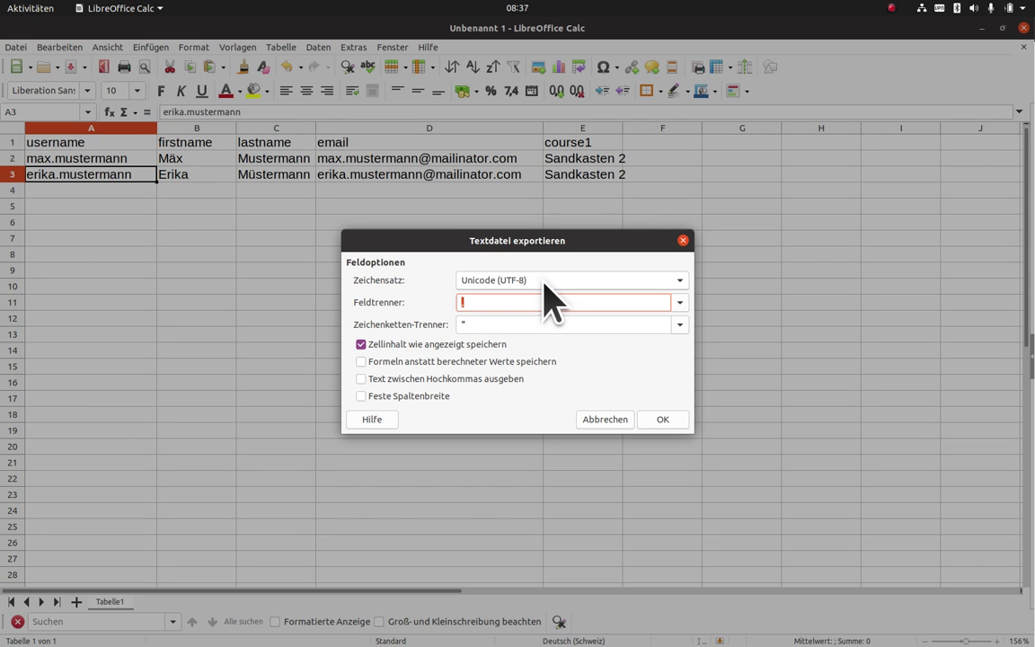
pyautogui.click(665, 420)
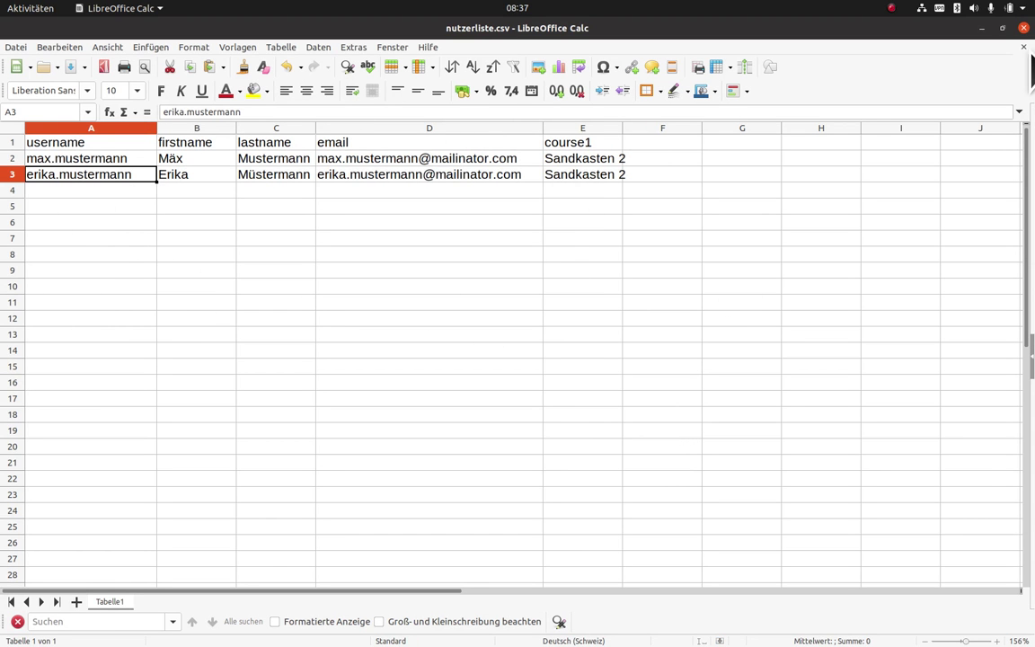
pyautogui.click(1023, 28)
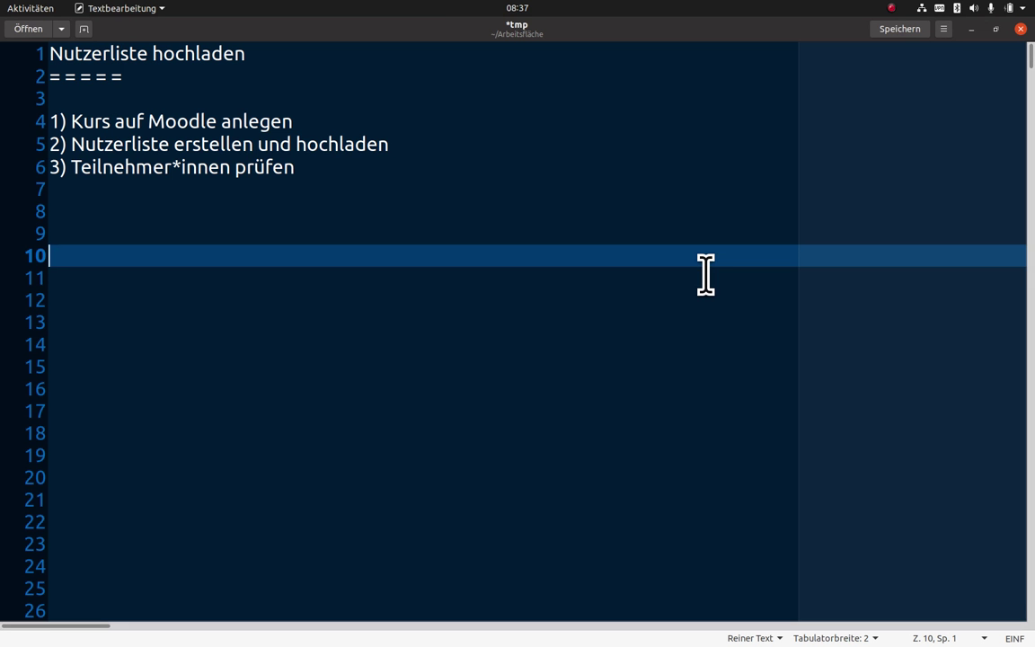
# Step: Switch to the Sandkasten 2 course in Firefox and open Website-Administration in a new browser tab
pyautogui.doubleClick(270, 162)
pyautogui.click(297, 143)
pyautogui.moveTo(297, 144)
pyautogui.mouseDown()
pyautogui.moveTo(382, 144)
pyautogui.moveTo(292, 144)
pyautogui.mouseUp()
pyautogui.hotkey('alt', 'Tab')
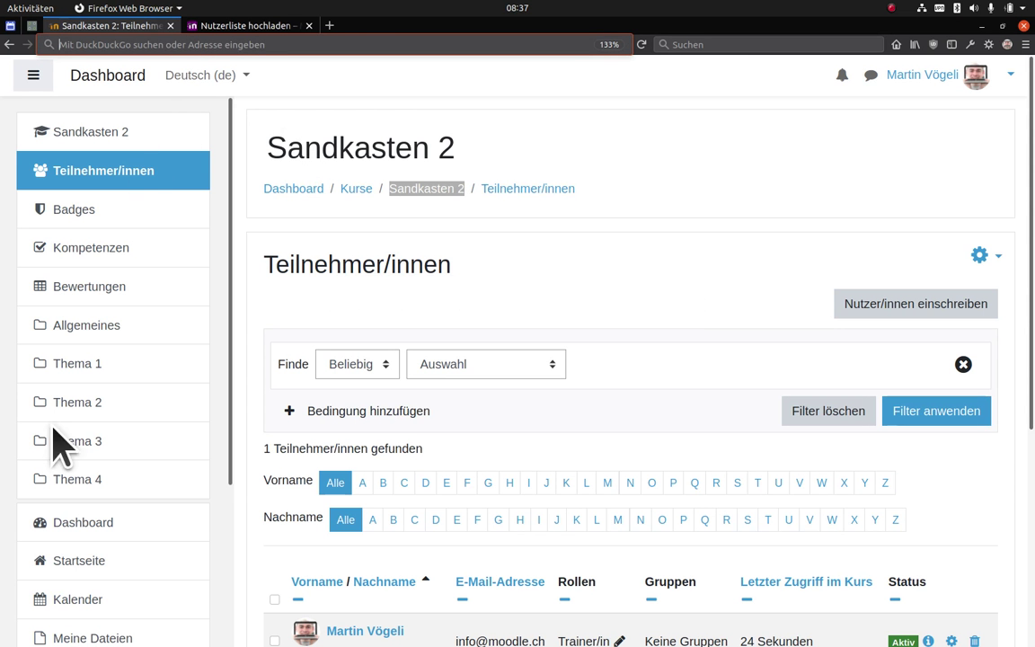
pyautogui.scroll(-4, 139, 409)
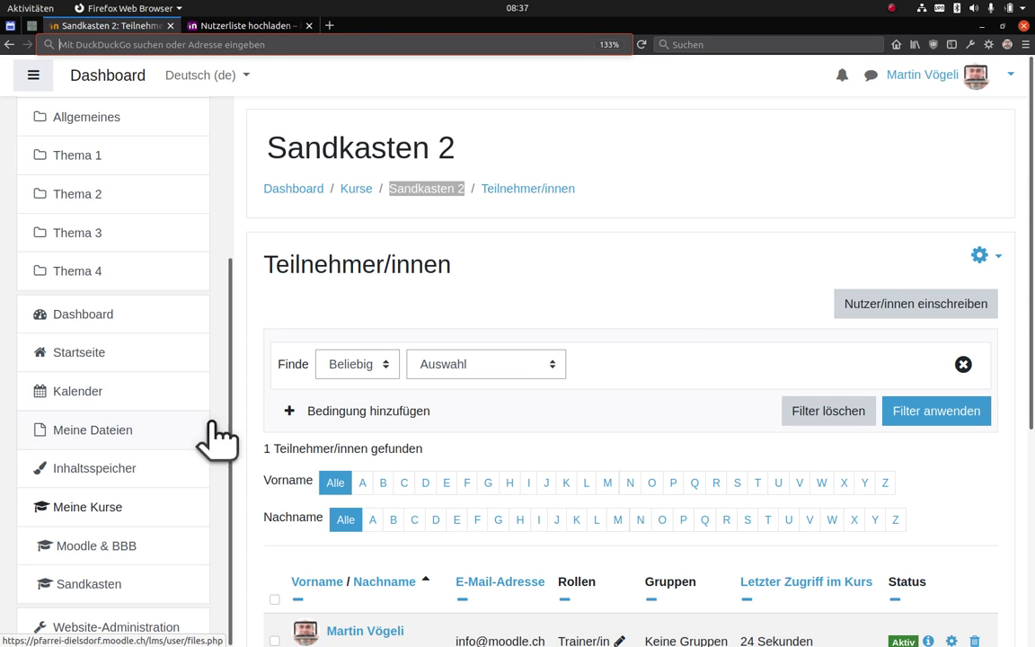
pyautogui.rightClick(135, 631)
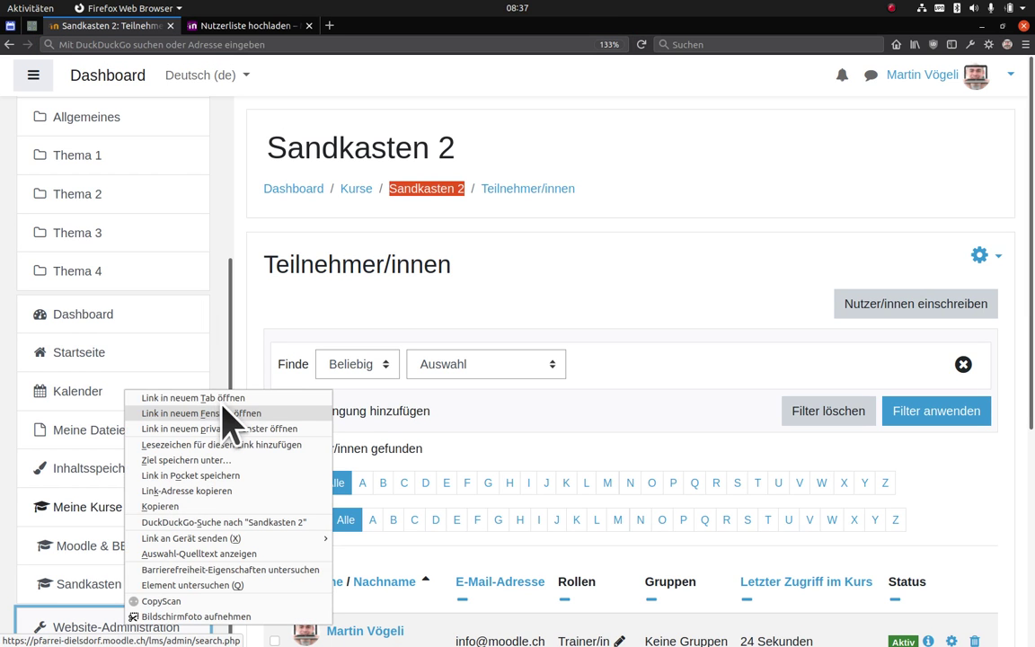
pyautogui.click(232, 398)
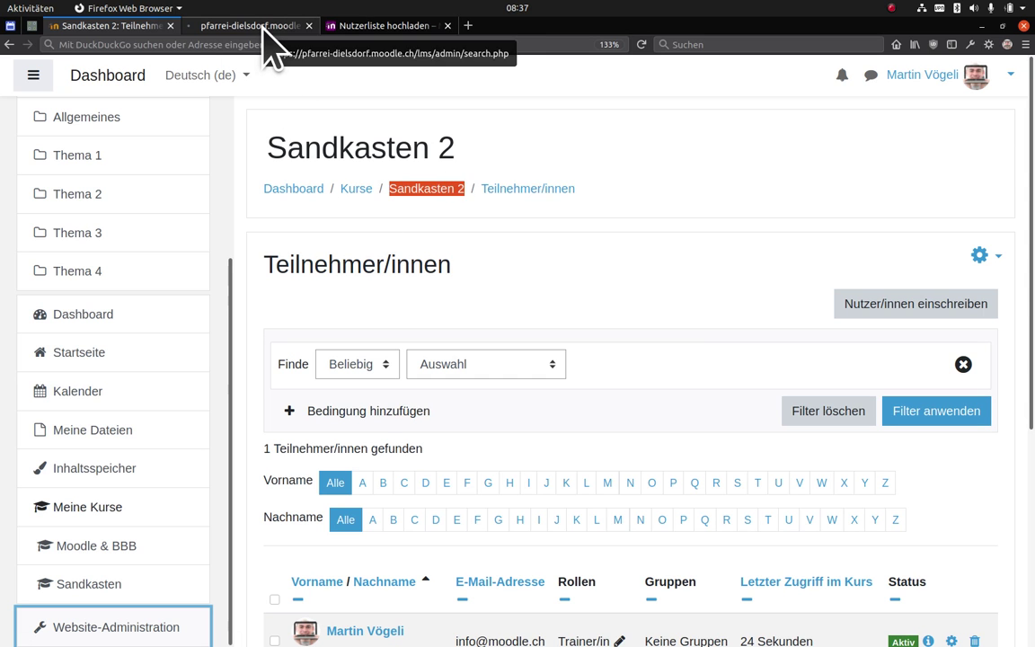
pyautogui.click(266, 27)
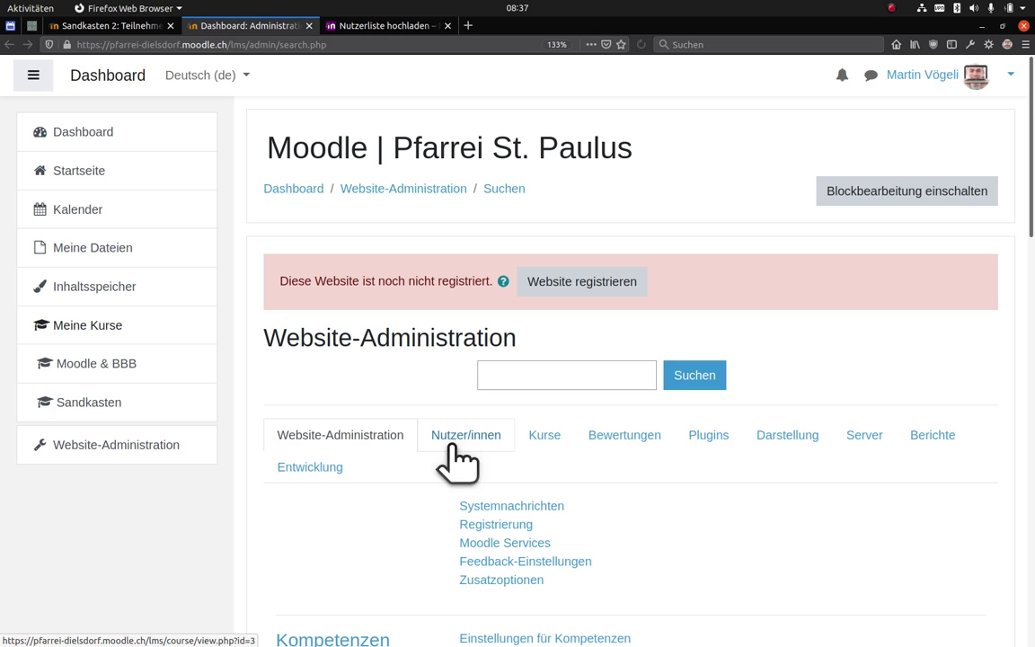
# Step: Open the Nutzerliste hochladen page from the user account settings of the site administration
pyautogui.click(470, 438)
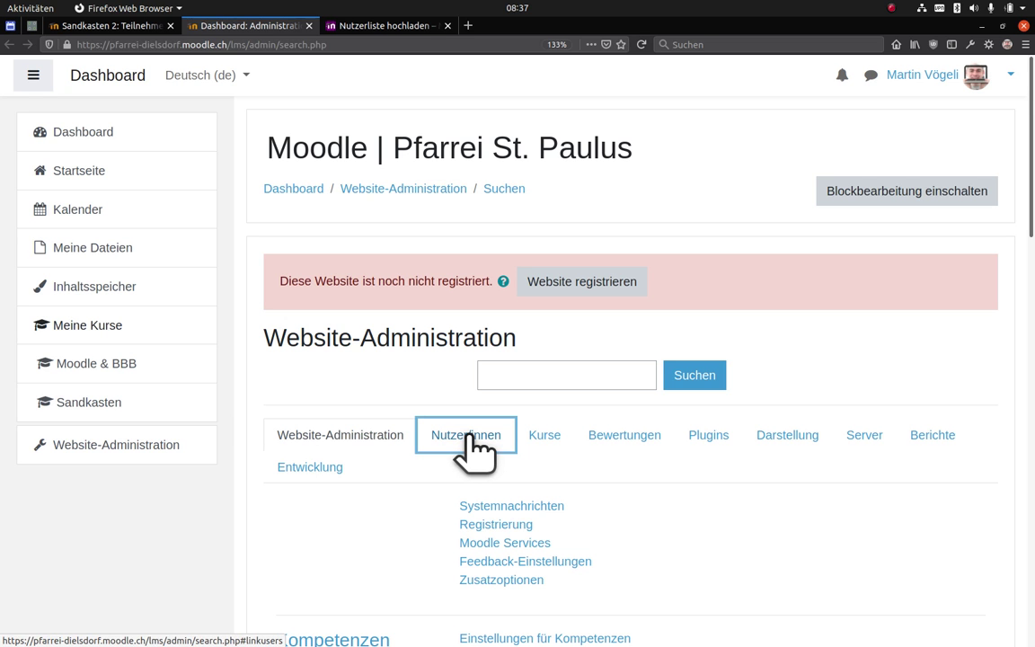
pyautogui.scroll(-3, 674, 530)
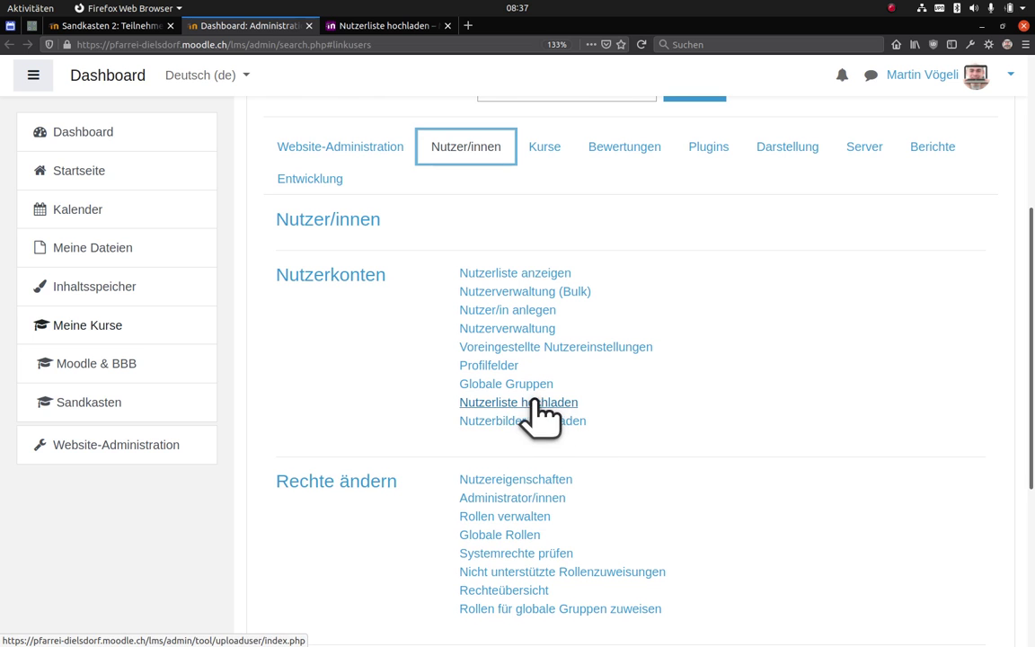
pyautogui.moveTo(581, 404); pyautogui.dragTo(459, 415)
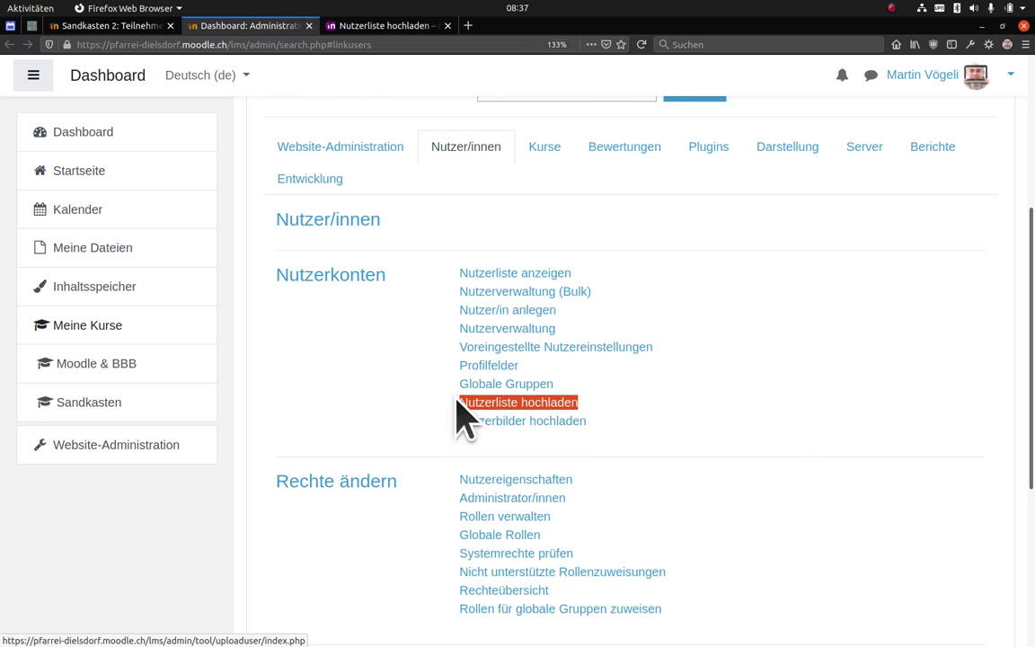
pyautogui.click(510, 403)
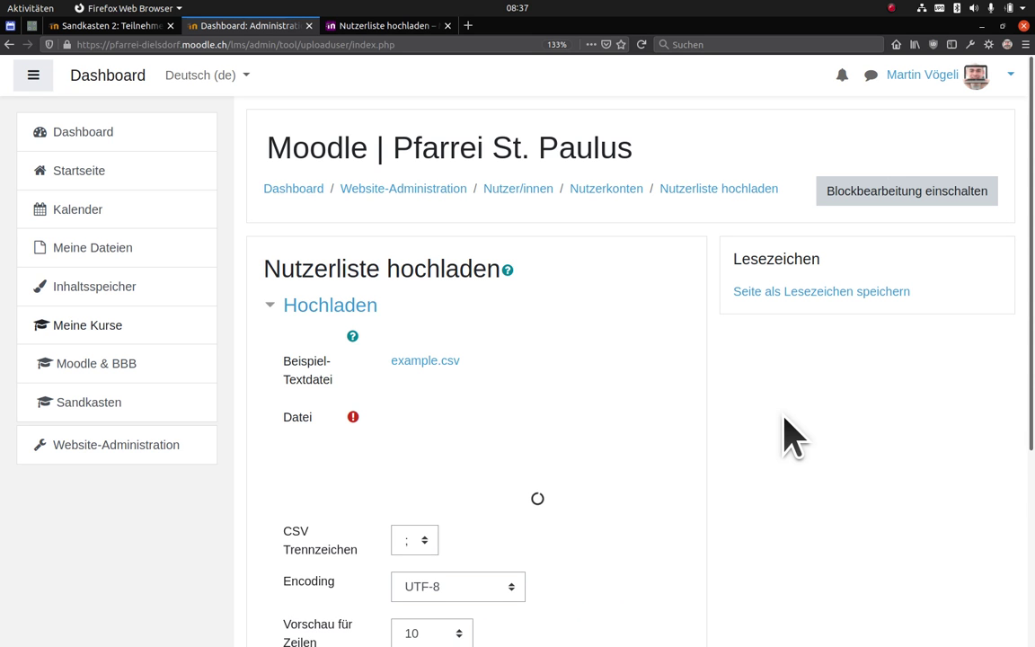
# Step: Add nutzerliste.csv from the Schreibtisch folder as the file for the user list upload
pyautogui.scroll(-3, 791, 436)
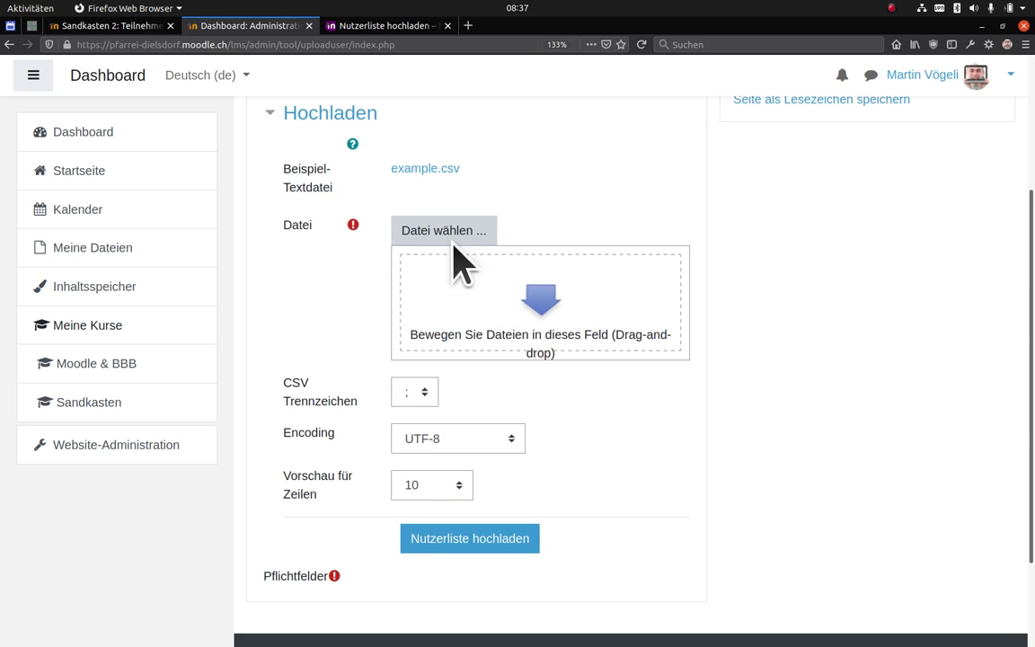
pyautogui.click(440, 229)
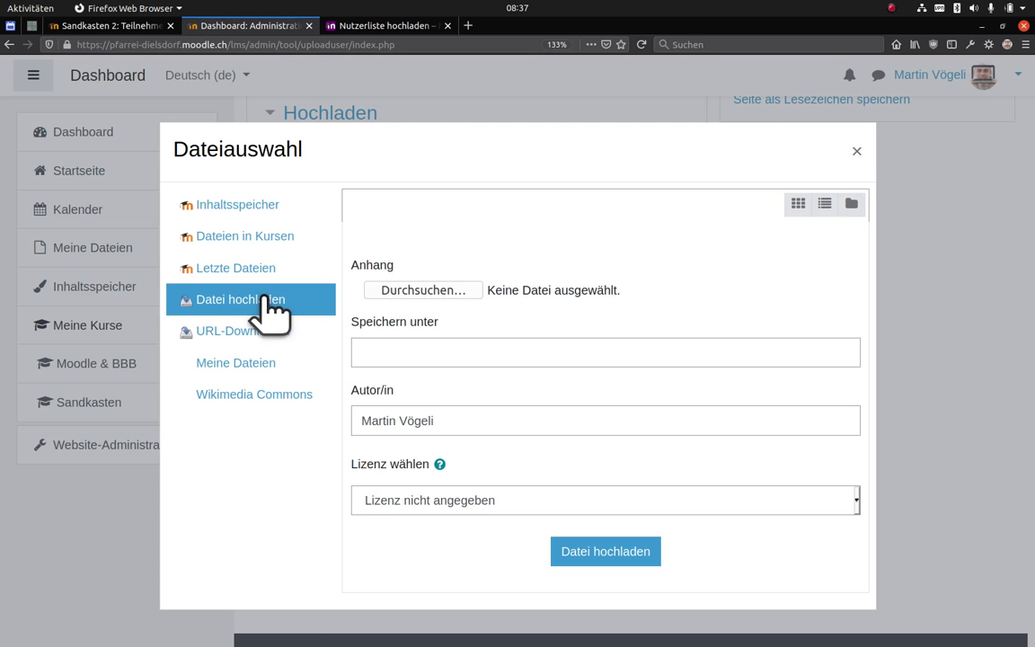
pyautogui.click(412, 292)
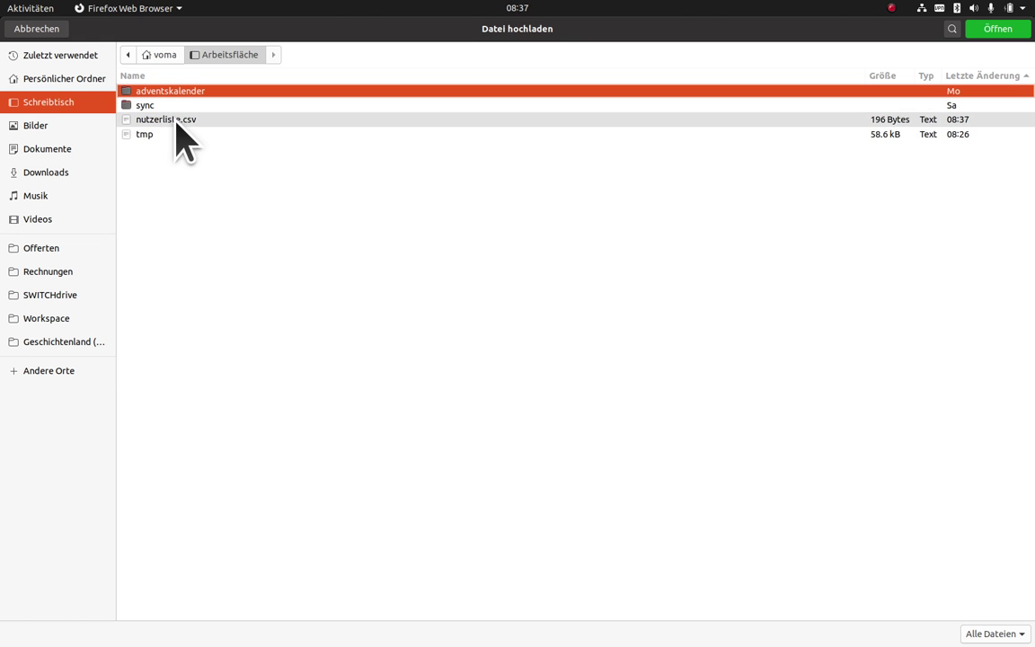
pyautogui.doubleClick(179, 120)
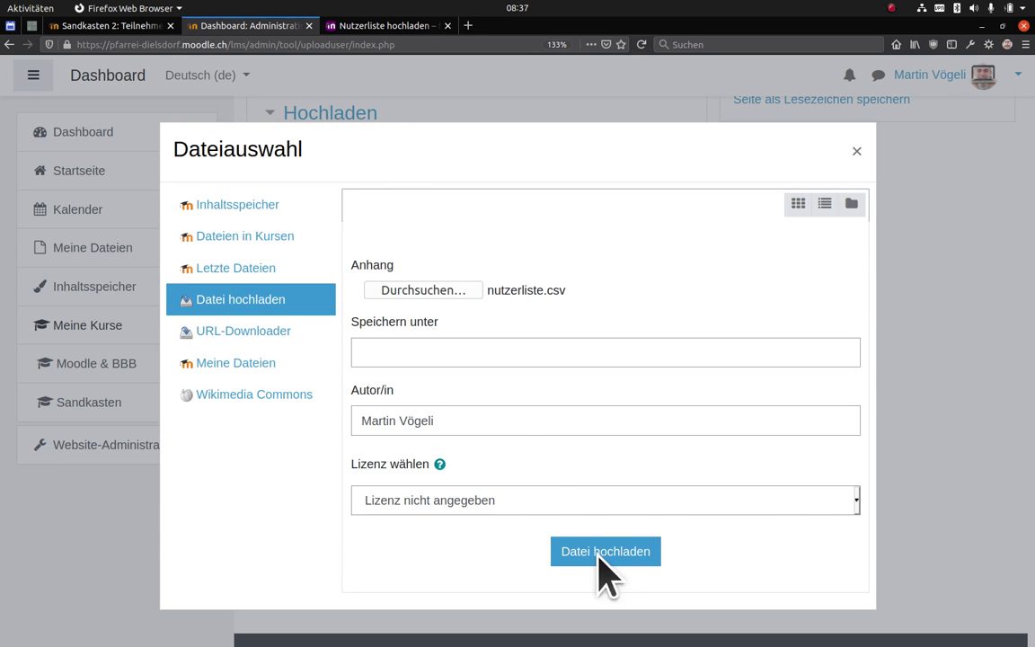
pyautogui.click(620, 554)
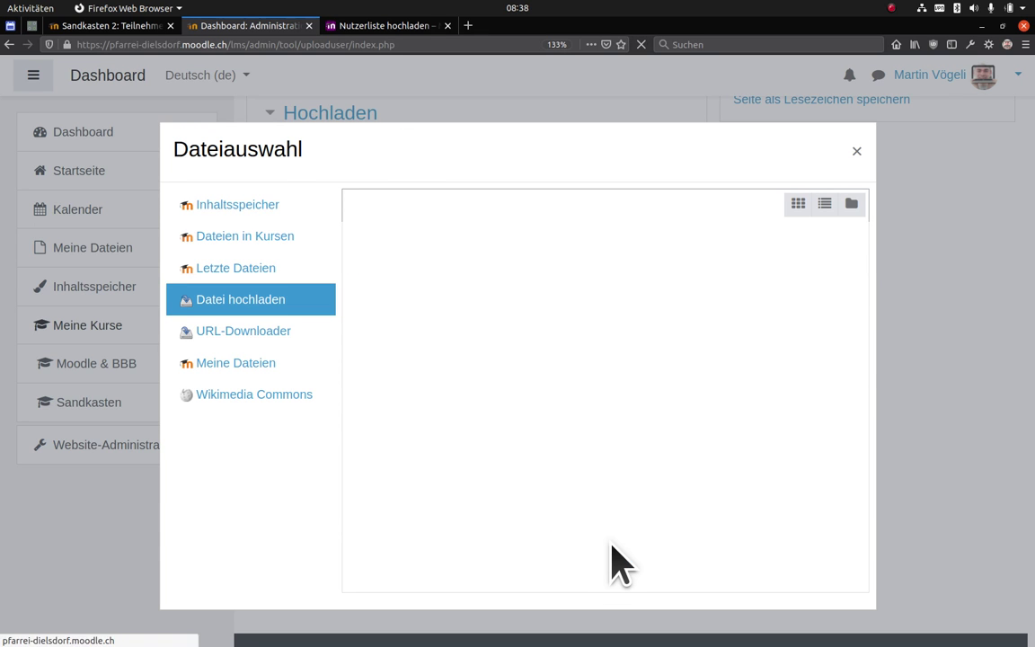
# Step: Set the CSV separator to a comma and the preview rows to 100000, and submit the user list
pyautogui.scroll(-3, 767, 416)
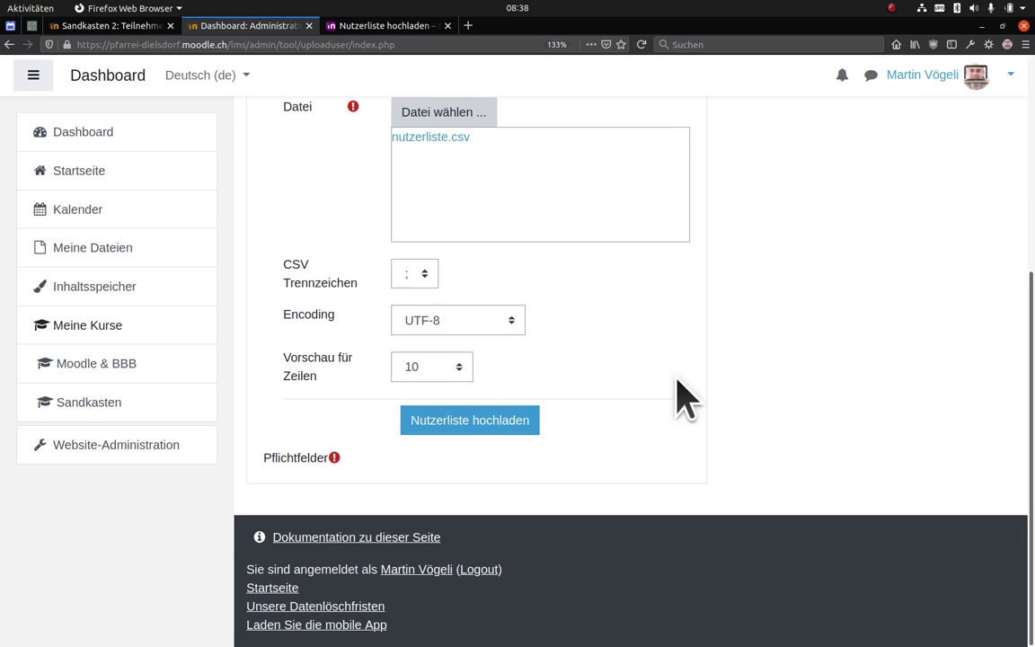
pyautogui.click(407, 277)
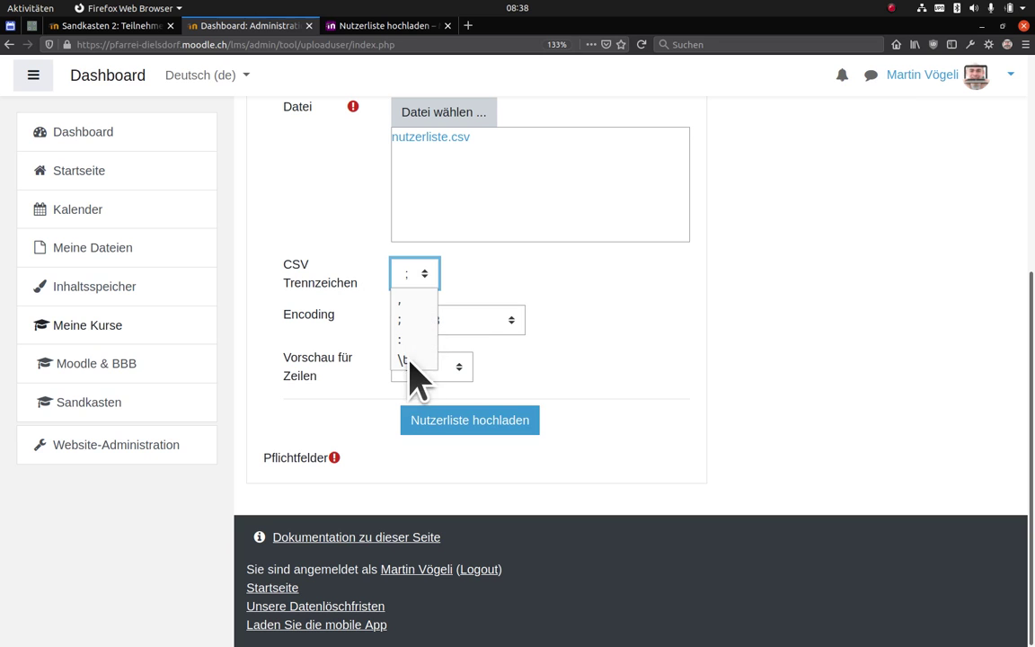
pyautogui.click(406, 305)
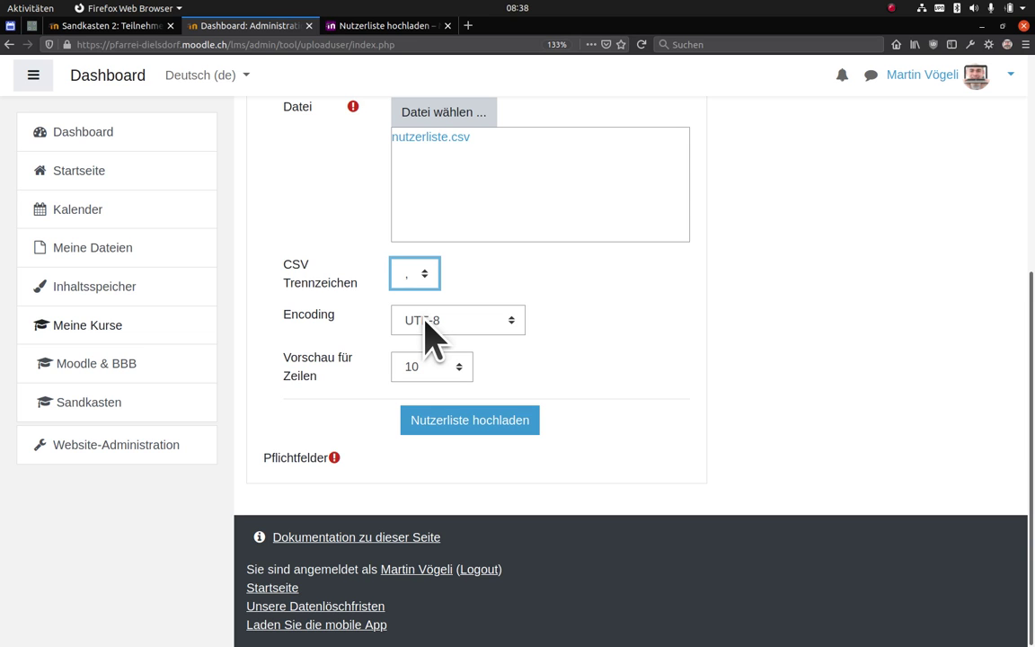
pyautogui.click(432, 377)
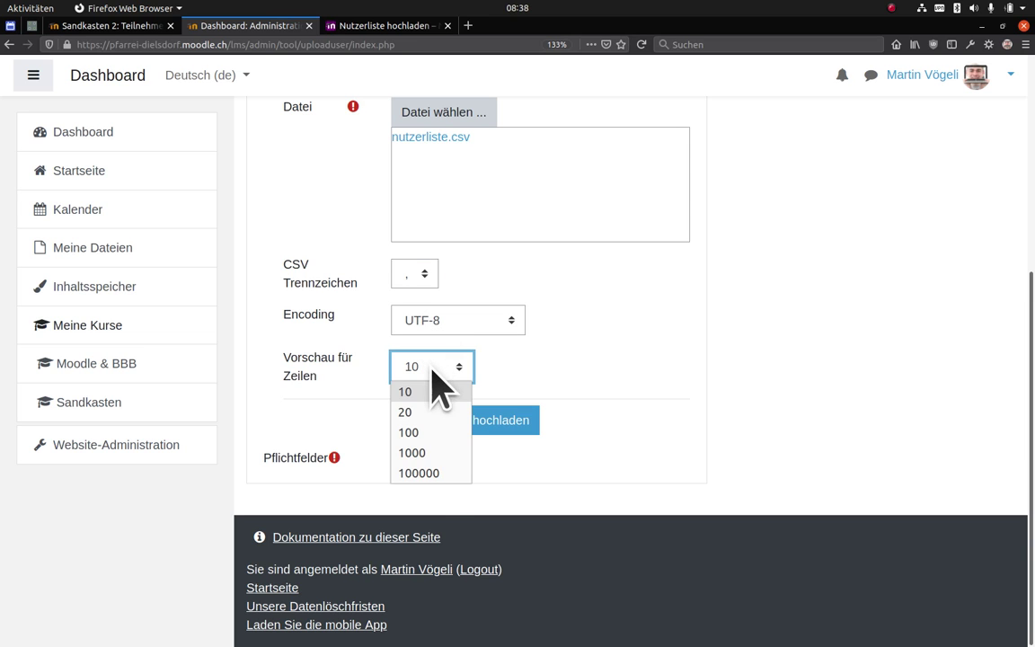
pyautogui.click(432, 476)
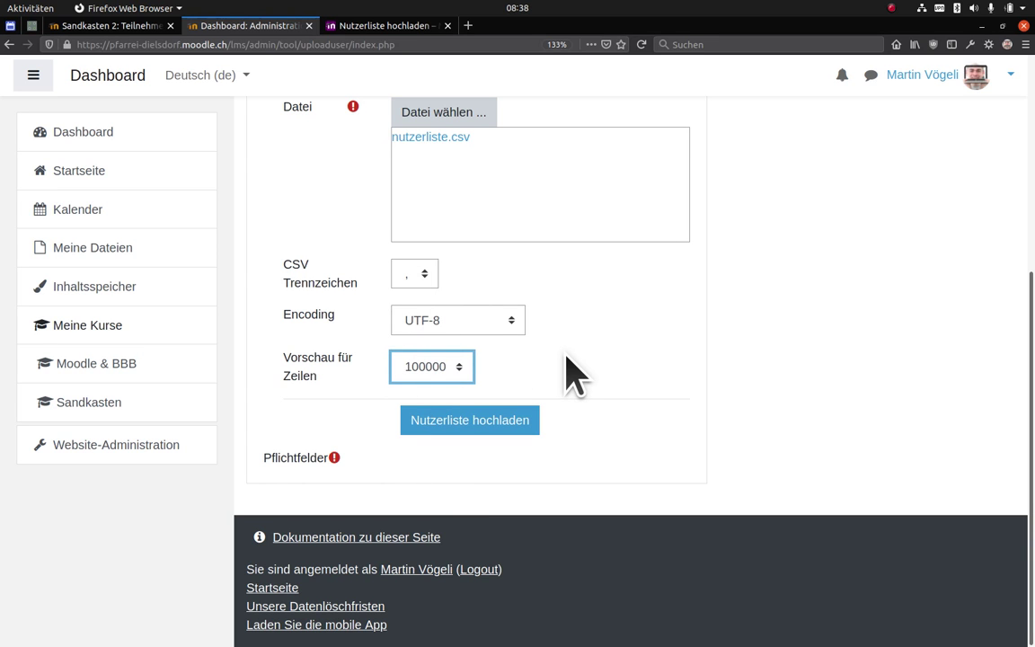
pyautogui.click(468, 420)
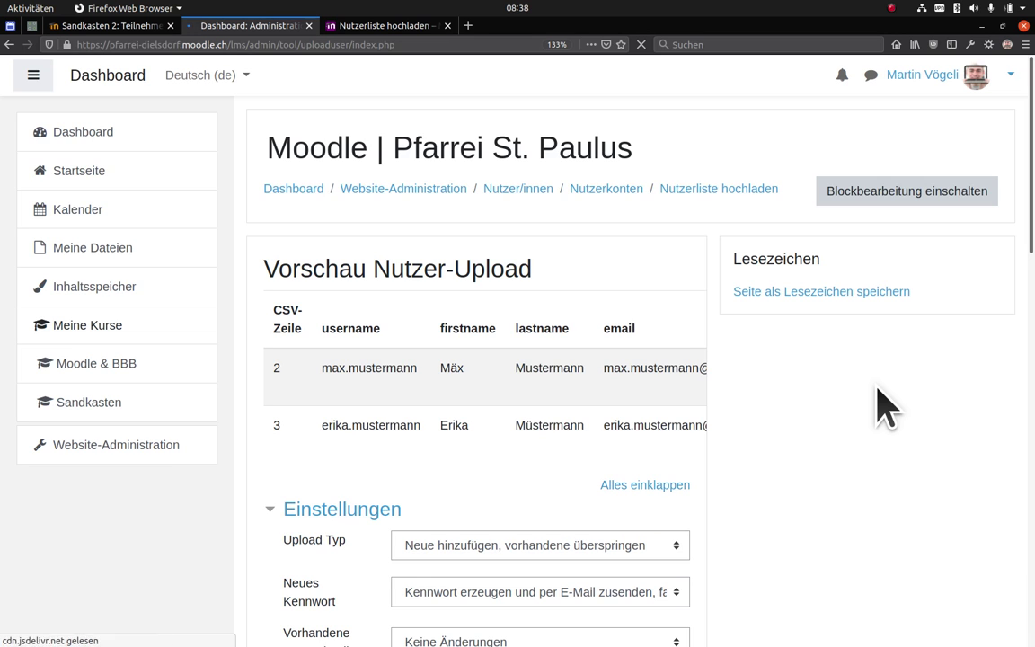
# Step: Collapse the navigation sidebar and check the umlauts in the first and last names of the upload preview
pyautogui.click(33, 82)
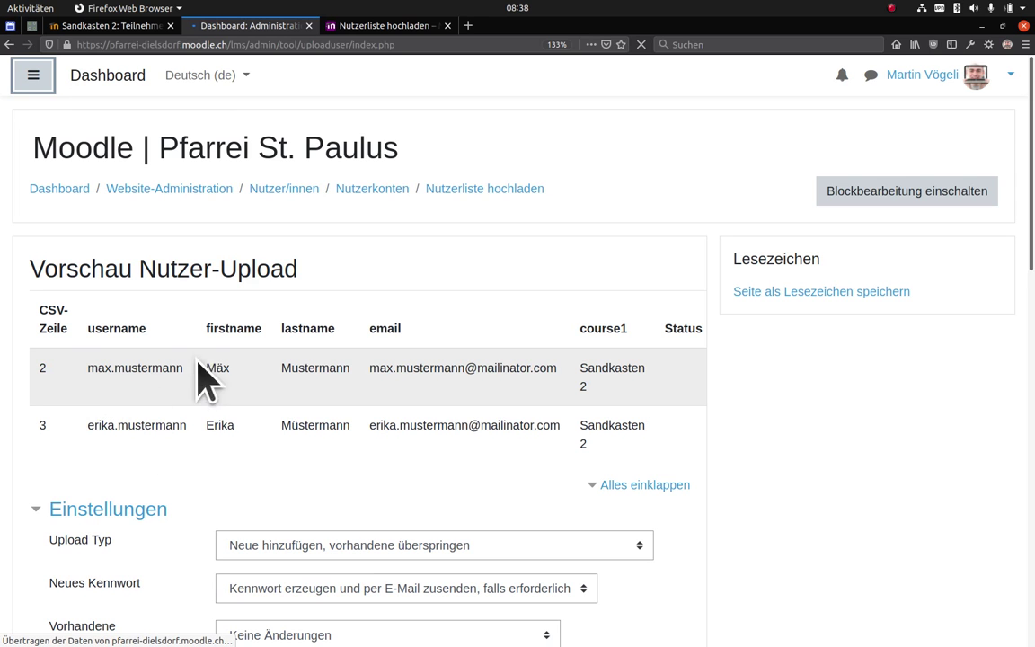
pyautogui.doubleClick(221, 367)
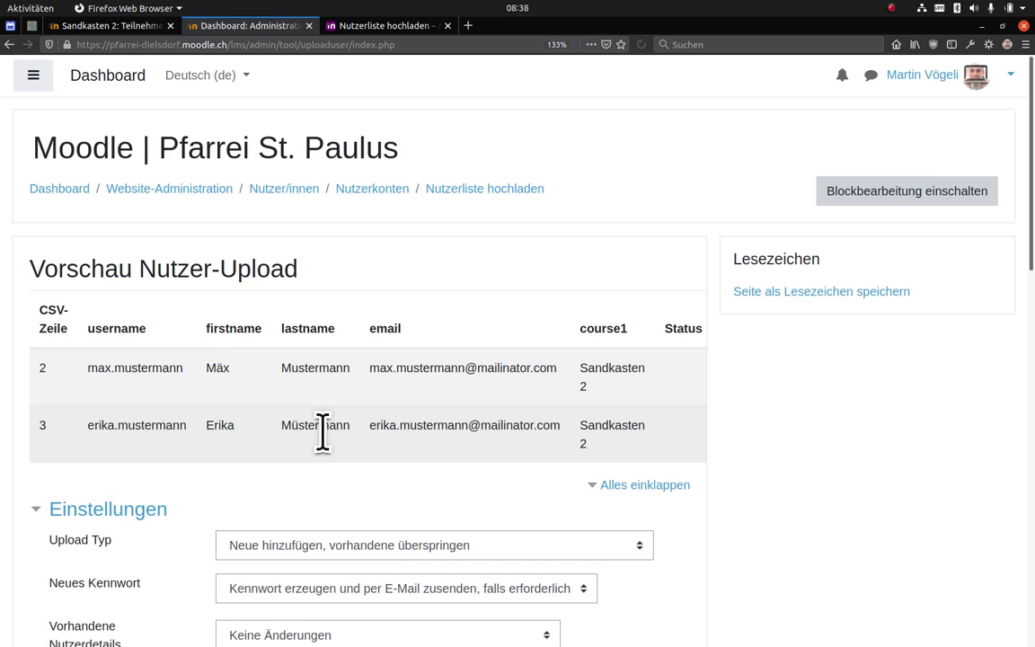
pyautogui.doubleClick(319, 426)
pyautogui.moveTo(220, 368); pyautogui.dragTo(214, 368)
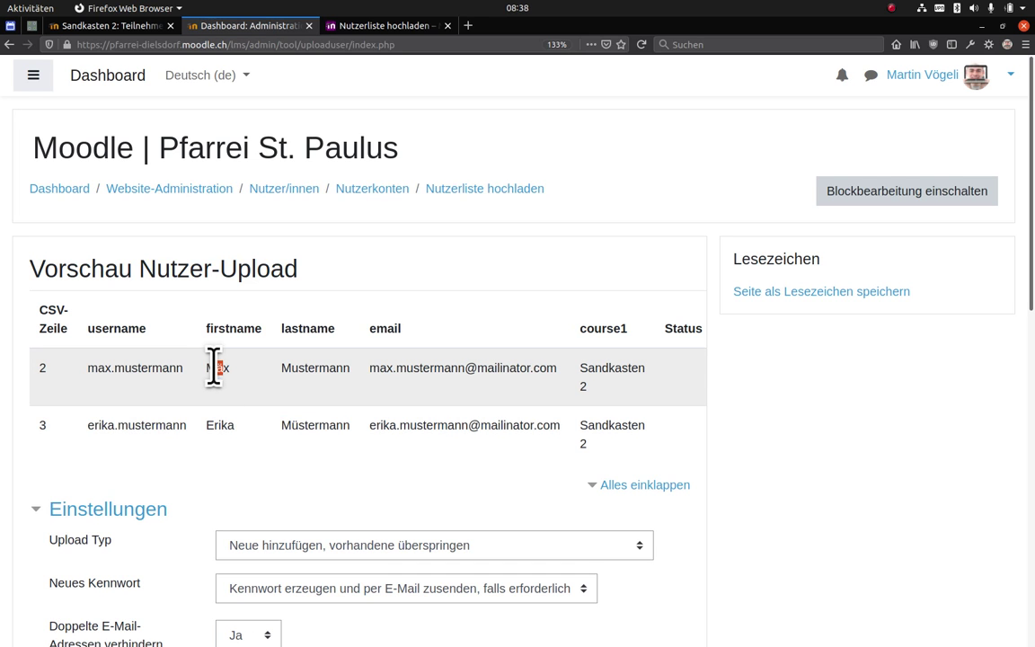
# Step: Keep the upload type Neue hinzufügen, vorhandene überspringen and set Doppelte E-Mail-Adressen verhindern to Nein
pyautogui.click(322, 430)
pyautogui.scroll(-5, 874, 436)
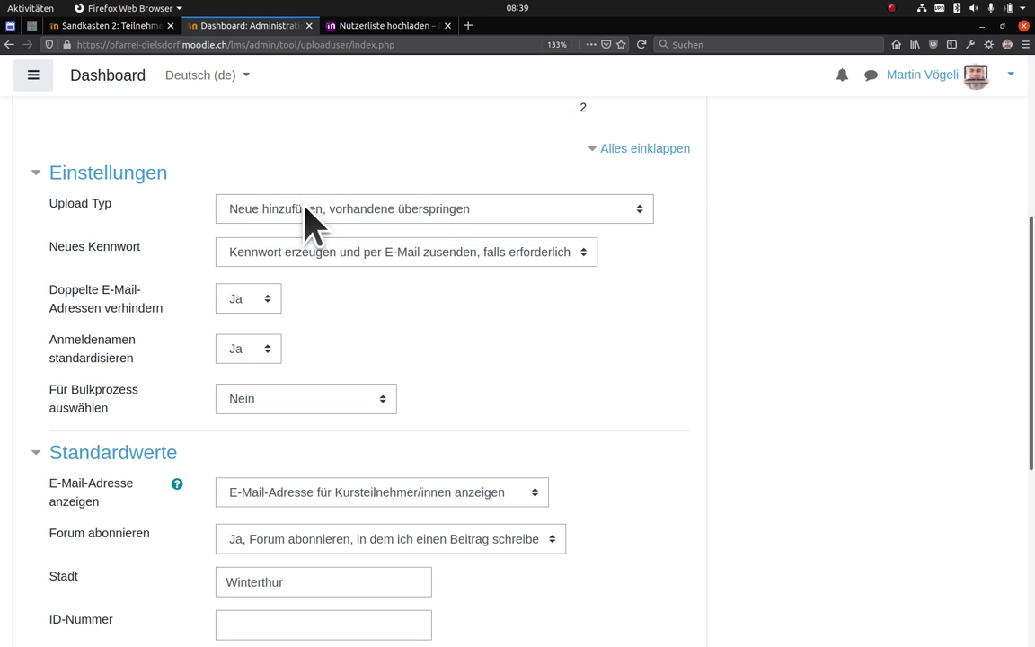
pyautogui.click(441, 213)
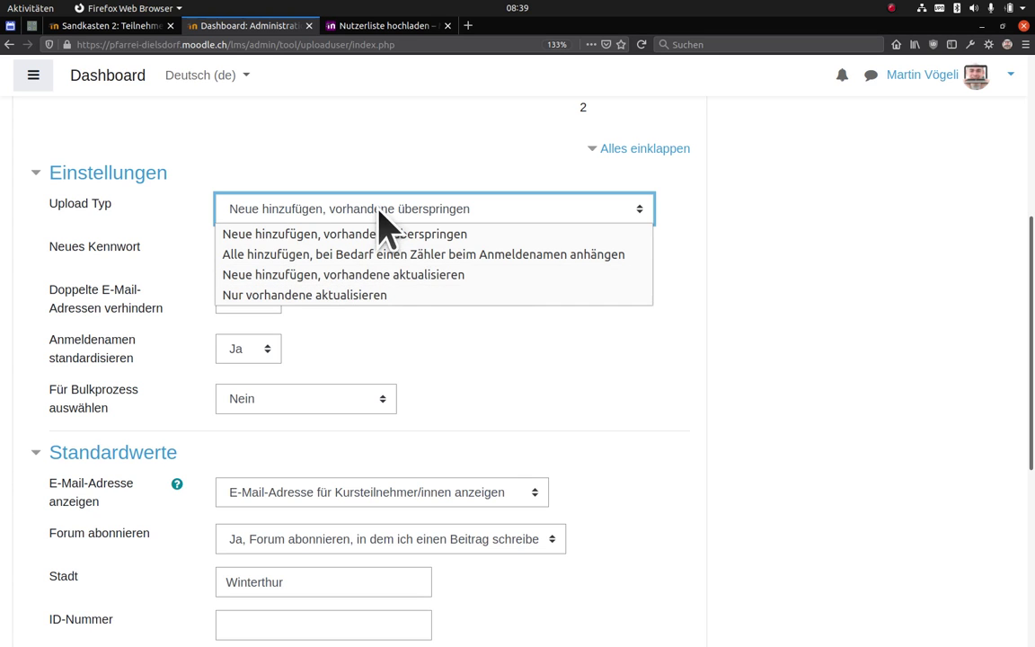
pyautogui.click(474, 376)
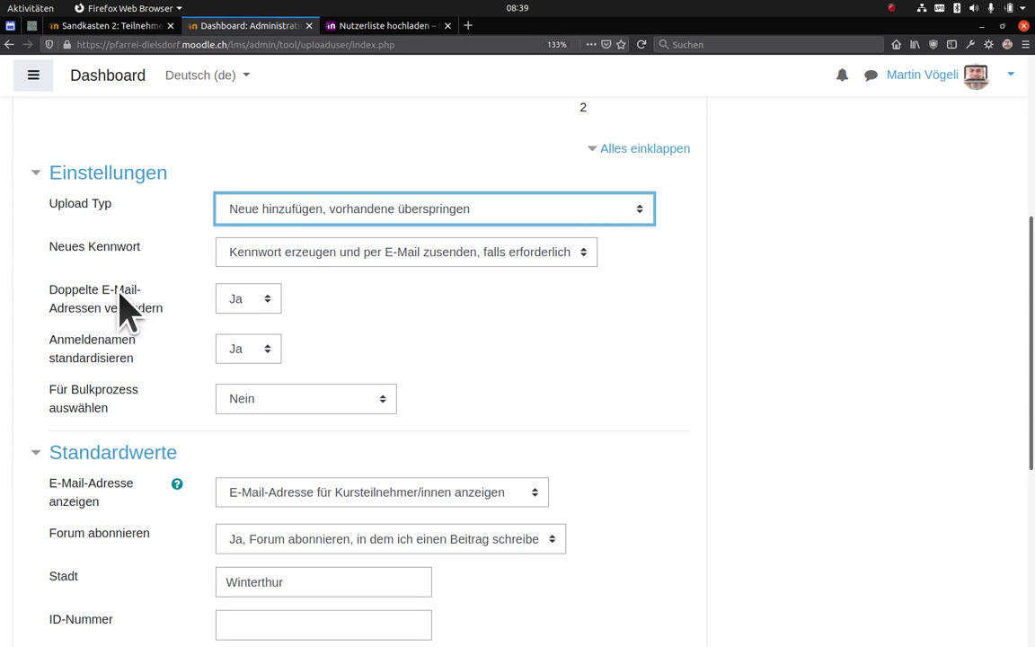
pyautogui.click(258, 306)
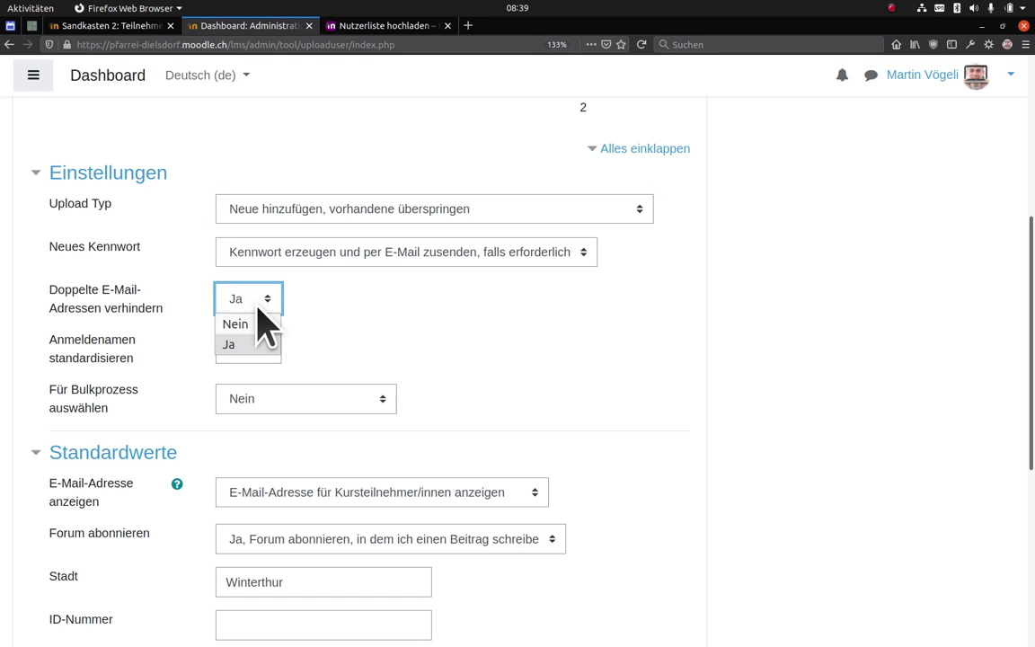
pyautogui.click(253, 325)
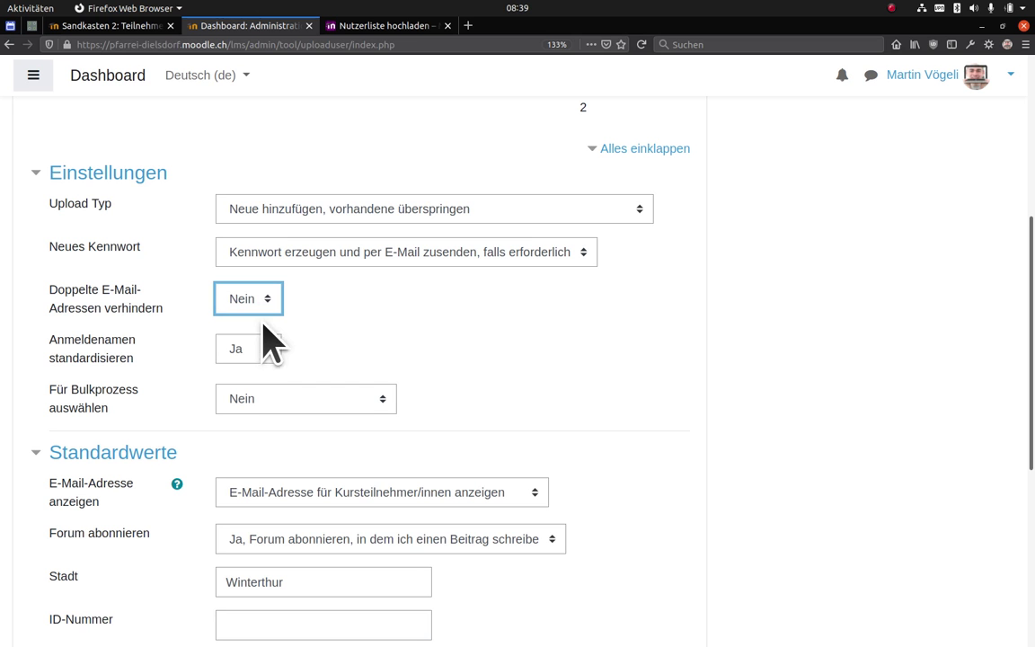
# Step: Look over the e-mail addresses in the upload preview and clear the Stadt field in the Standardwerte section
pyautogui.scroll(1, 499, 331)
pyautogui.scroll(5, 499, 325)
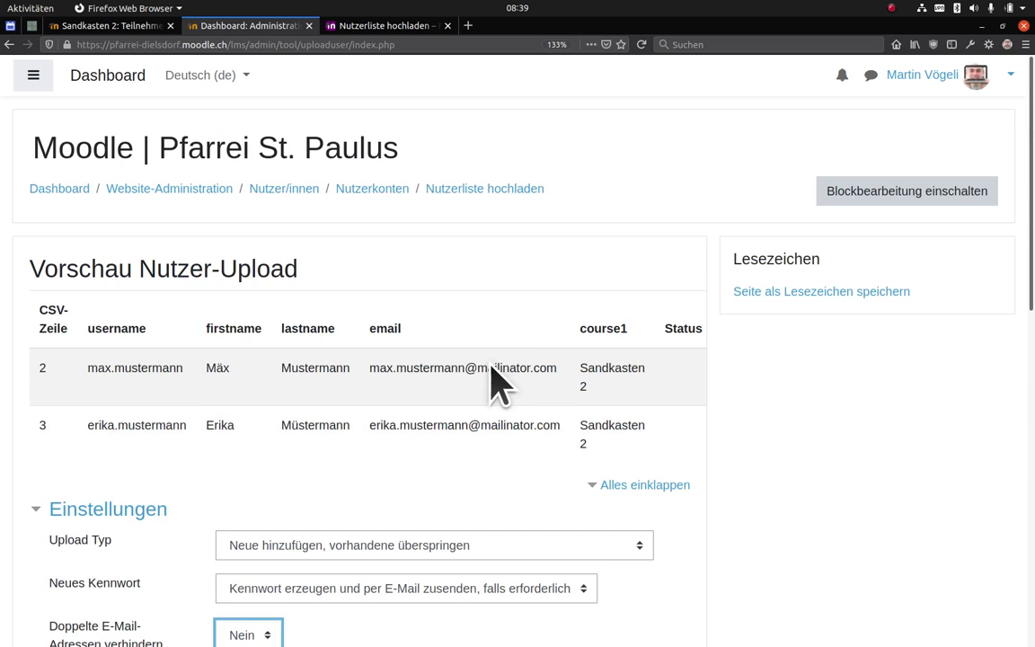
pyautogui.scroll(-2, 492, 387)
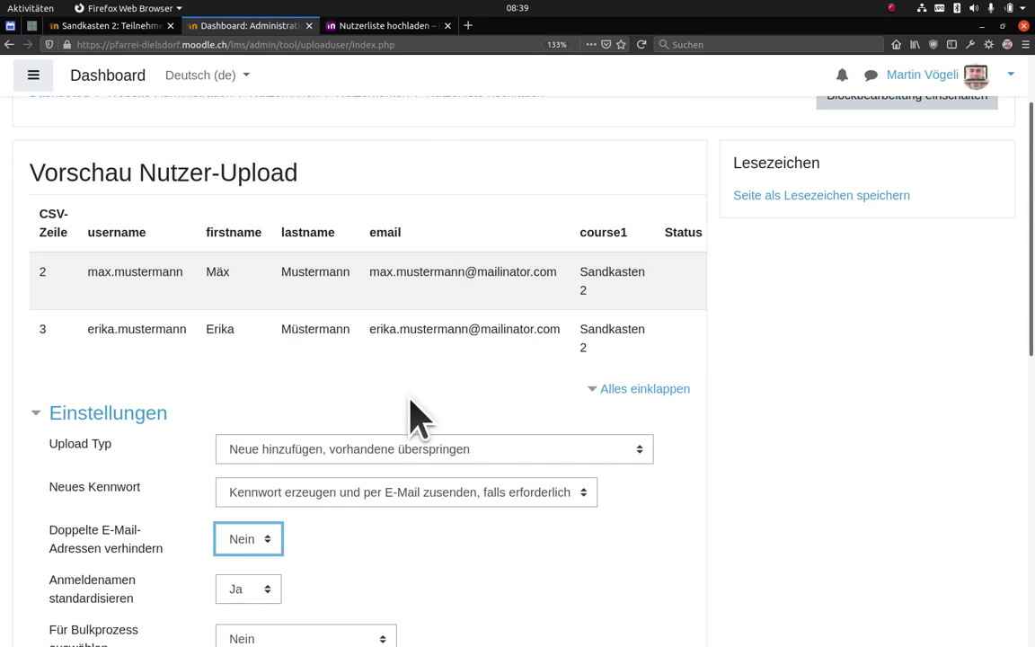
pyautogui.scroll(-3, 413, 431)
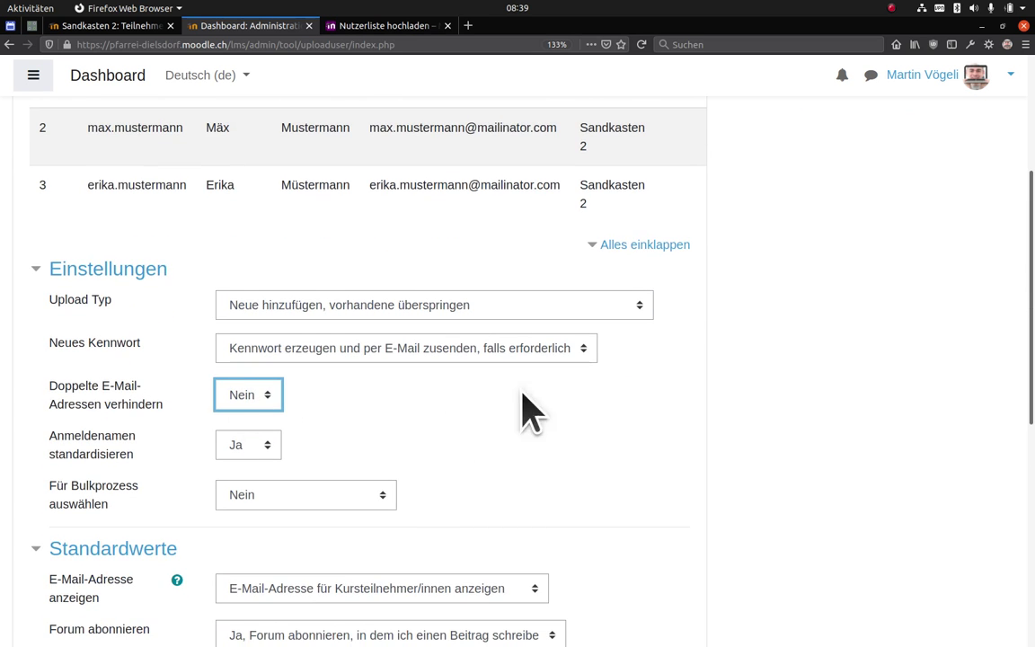
pyautogui.scroll(-2, 800, 439)
pyautogui.scroll(-4, 688, 444)
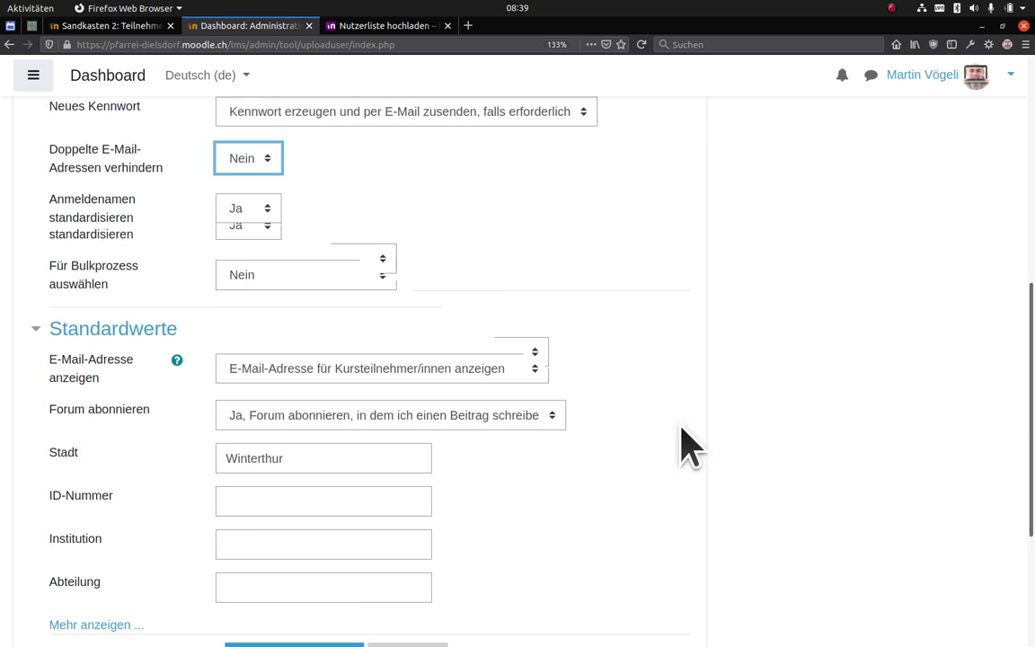
pyautogui.doubleClick(278, 390)
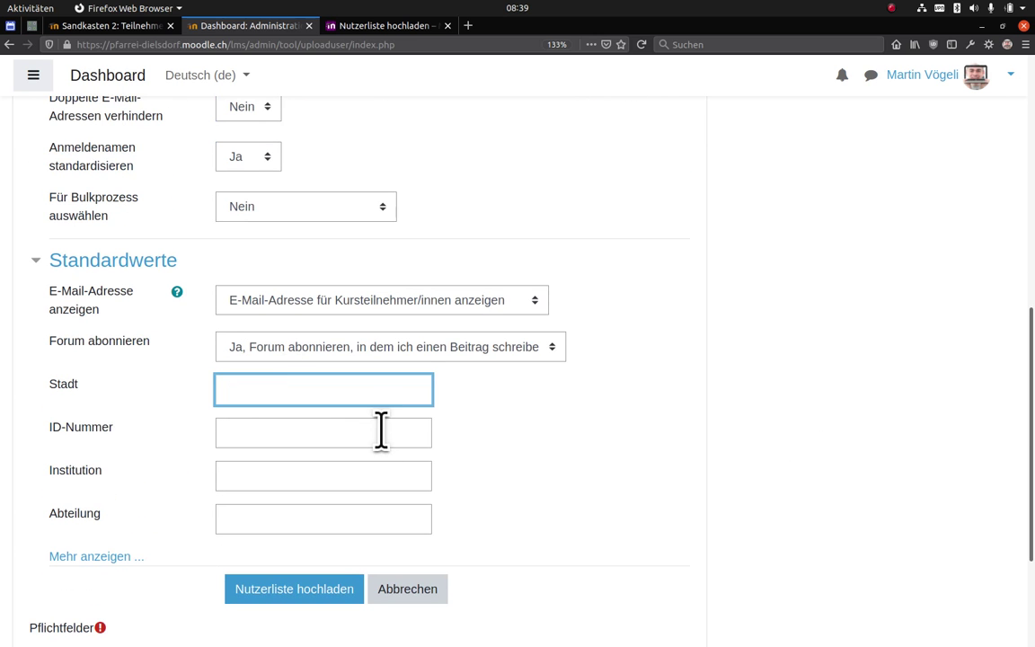
# Step: Review the user preview, the Einstellungen section and the Standardwerte section before uploading the list
pyautogui.scroll(5, 686, 294)
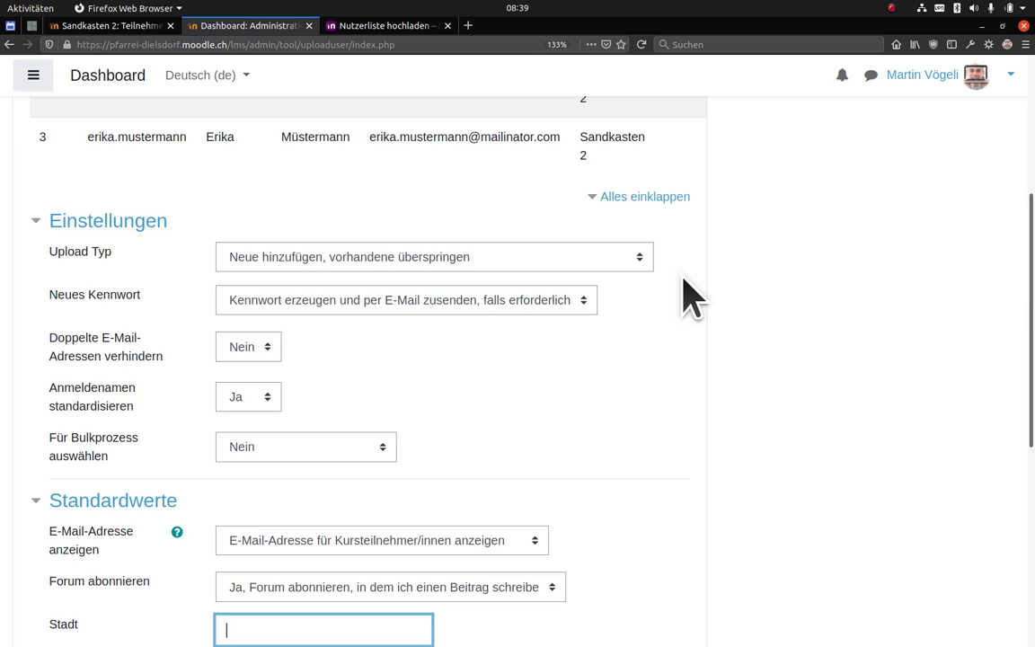
pyautogui.scroll(-6, 700, 377)
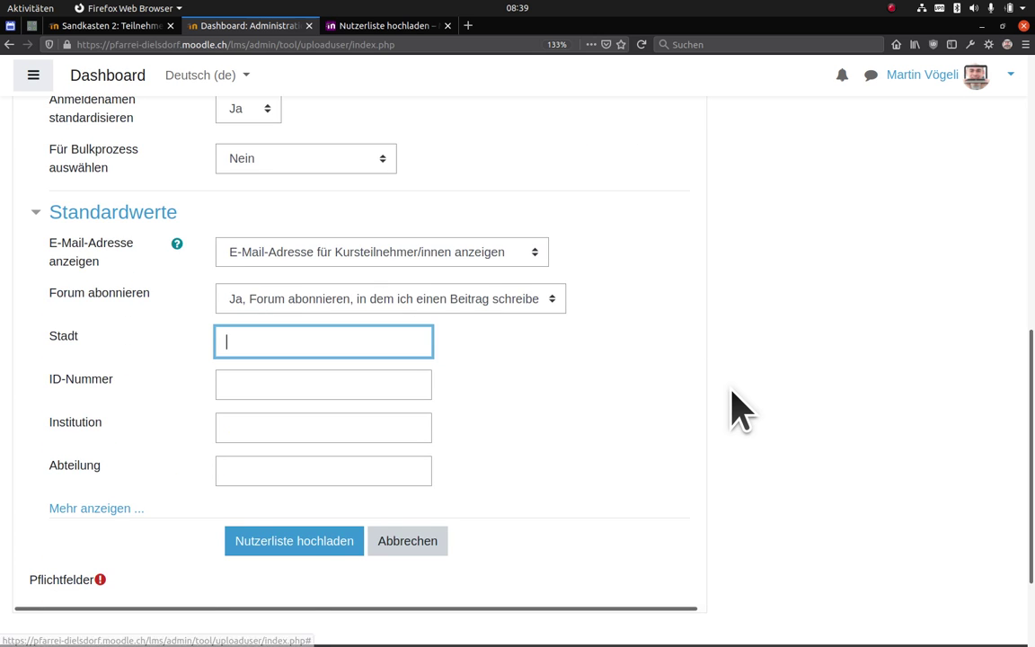
pyautogui.scroll(9, 733, 396)
pyautogui.scroll(-6, 732, 409)
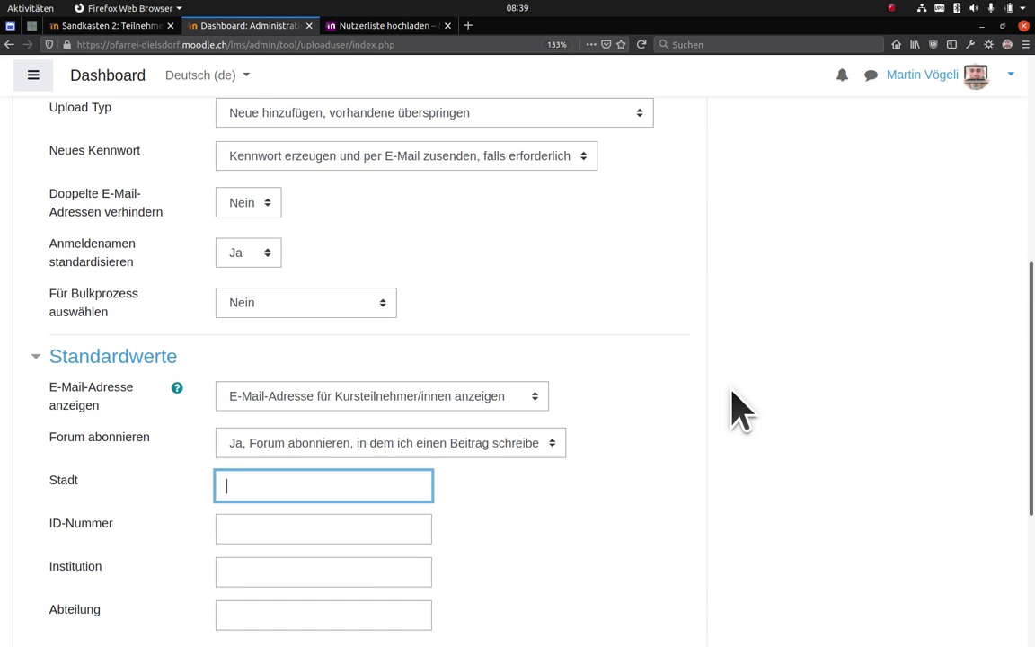
pyautogui.scroll(-6, 733, 409)
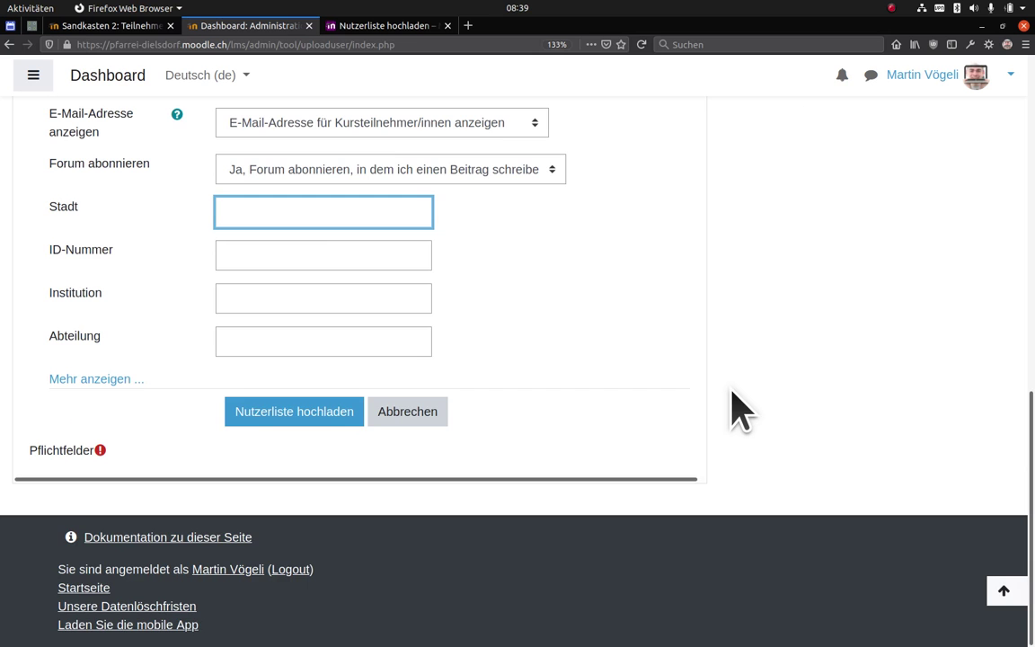
pyautogui.scroll(1, 738, 411)
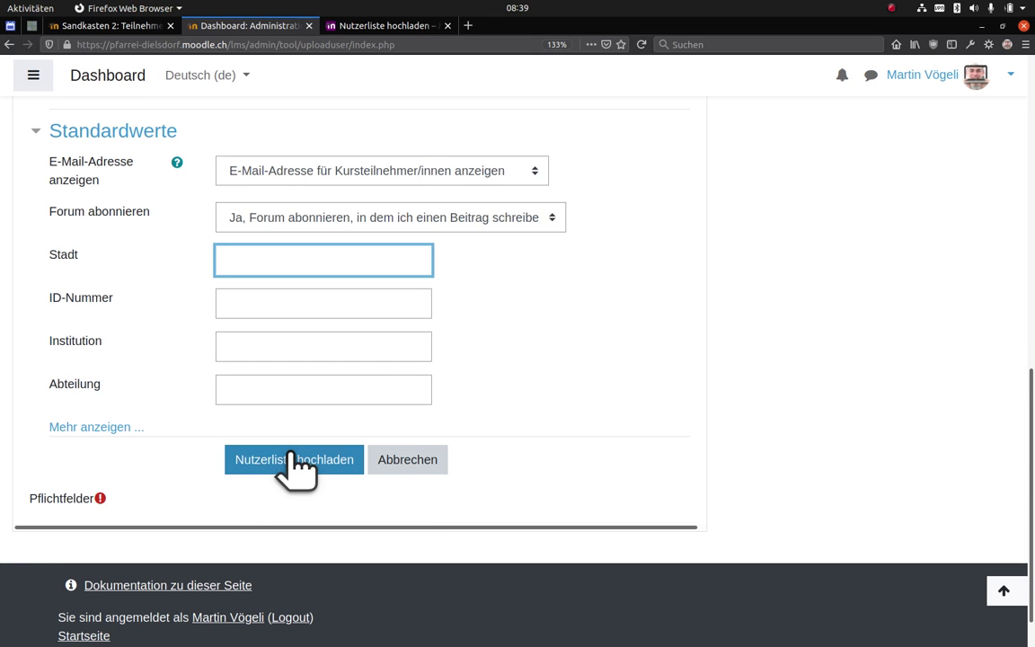
pyautogui.scroll(6, 492, 397)
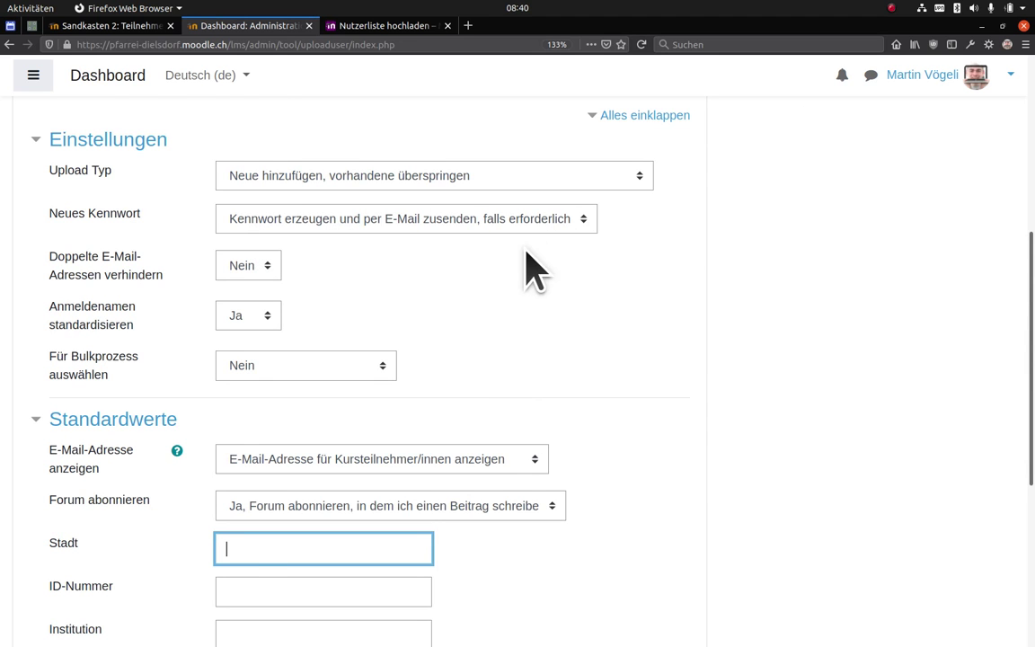
pyautogui.scroll(4, 527, 257)
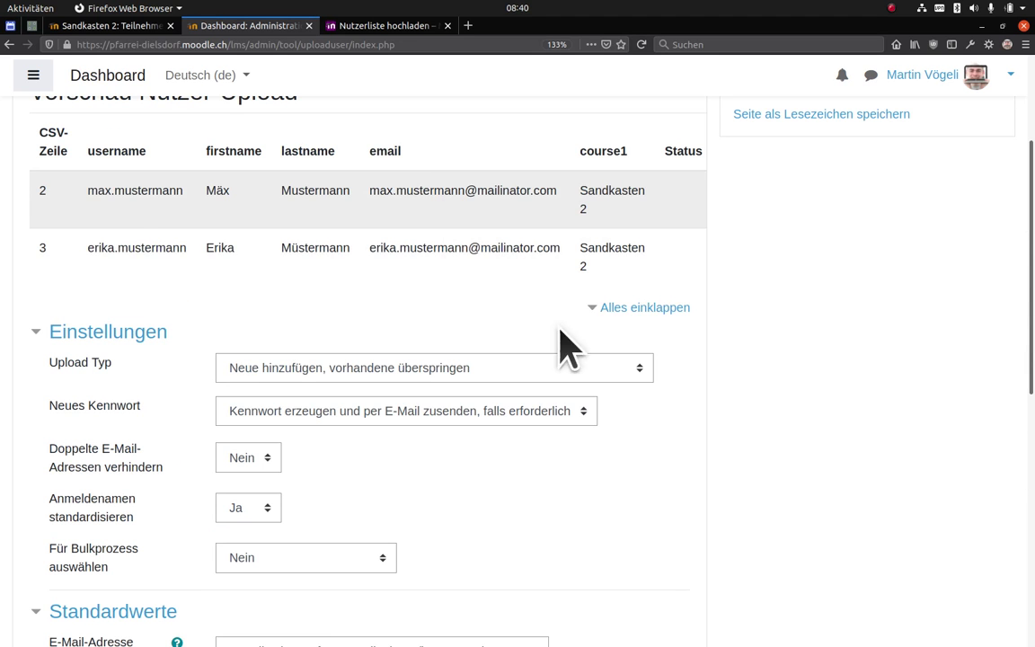
pyautogui.scroll(-3, 850, 411)
pyautogui.scroll(3, 851, 412)
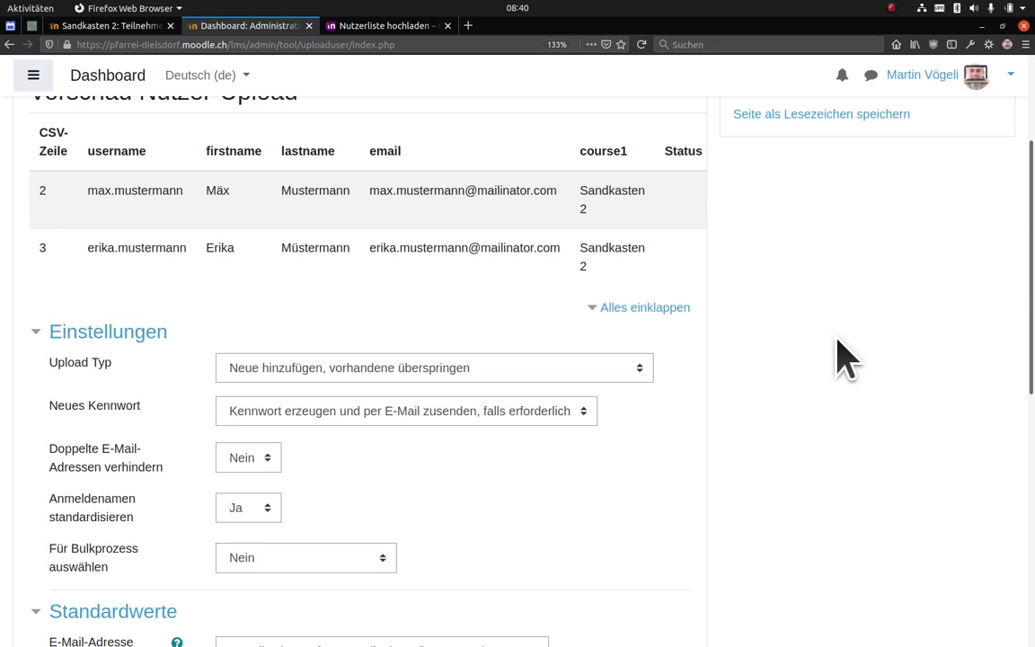
pyautogui.scroll(-2, 845, 359)
pyautogui.scroll(-6, 845, 359)
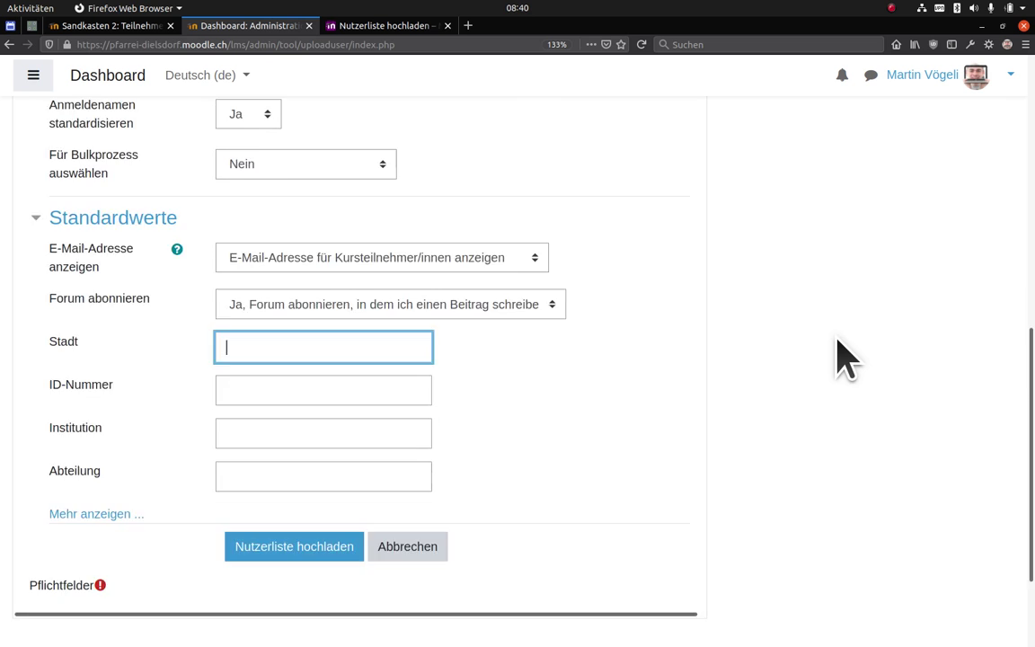
pyautogui.scroll(-3, 845, 360)
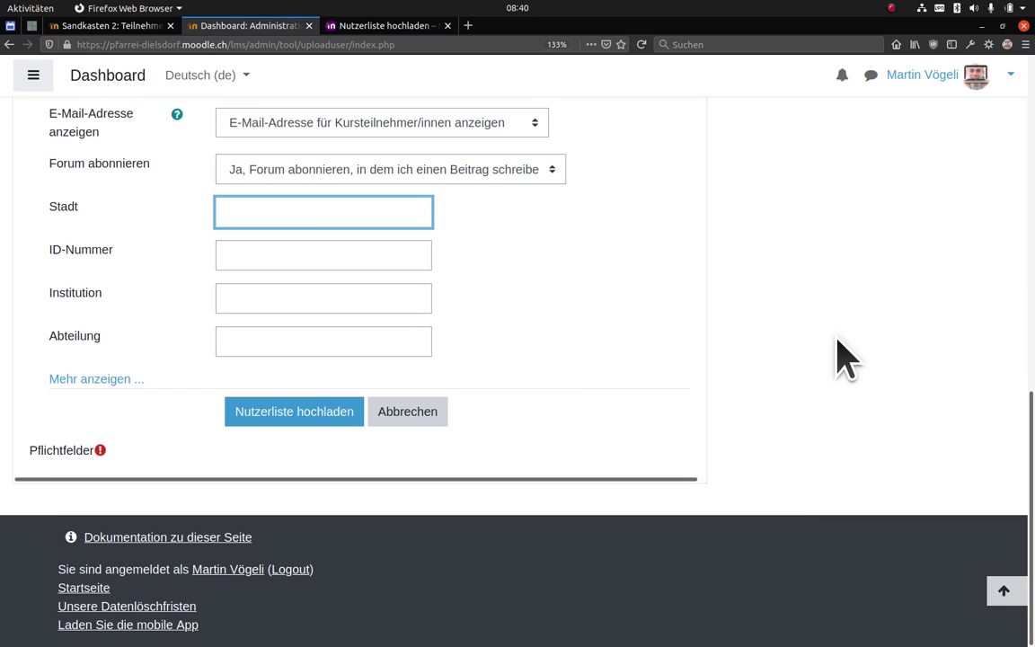
# Step: Upload the user list, check the enrolment details in the results table, and continue
pyautogui.click(297, 416)
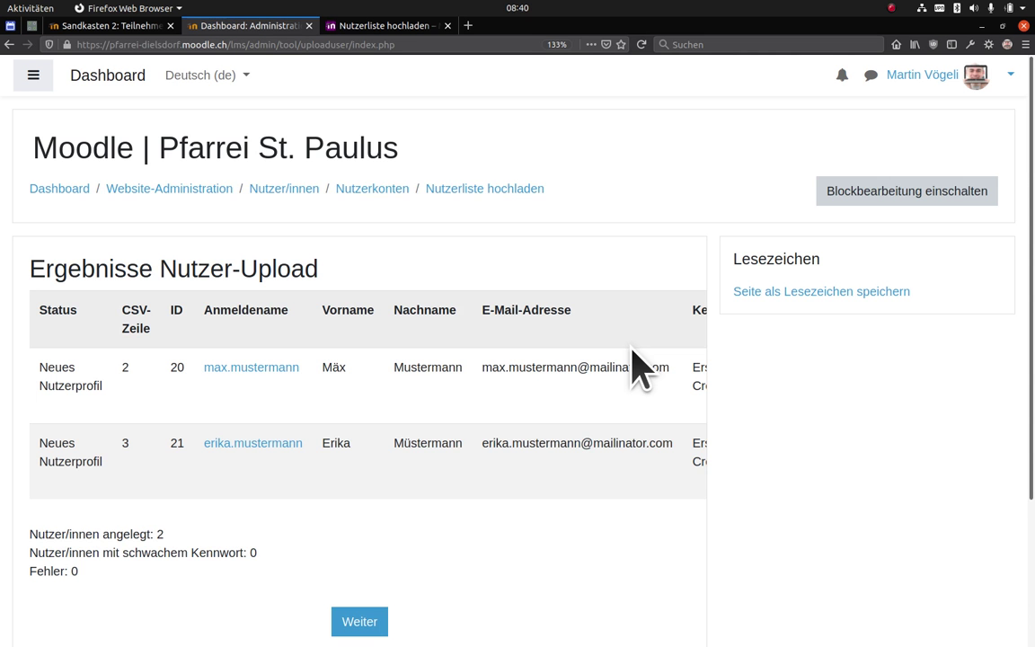
pyautogui.scroll(-2, 640, 369)
pyautogui.moveTo(296, 514); pyautogui.dragTo(624, 548)
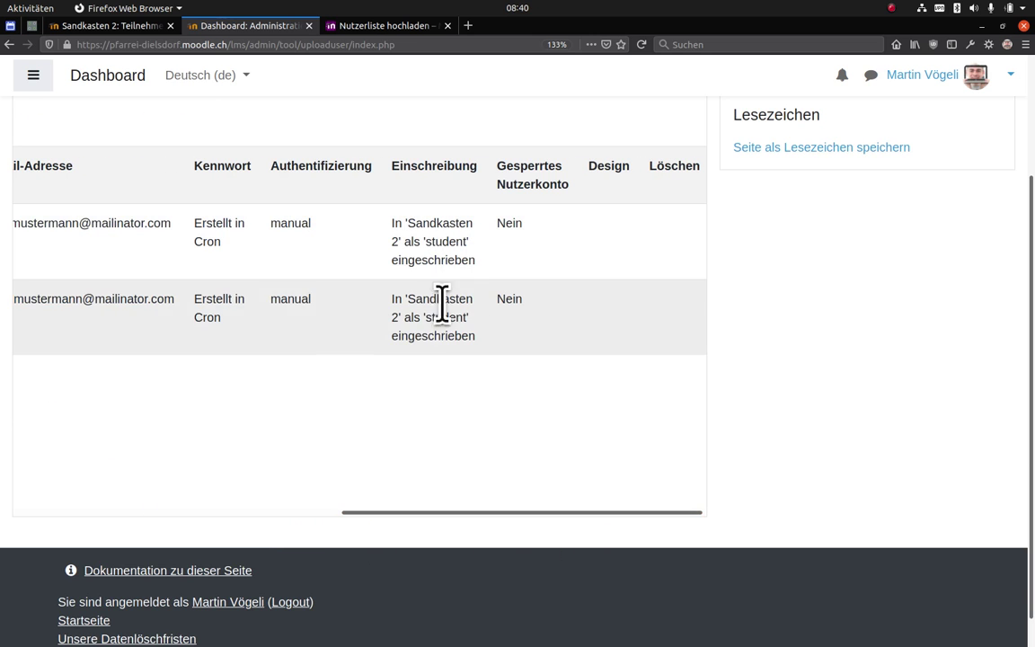
pyautogui.moveTo(492, 515); pyautogui.dragTo(176, 543)
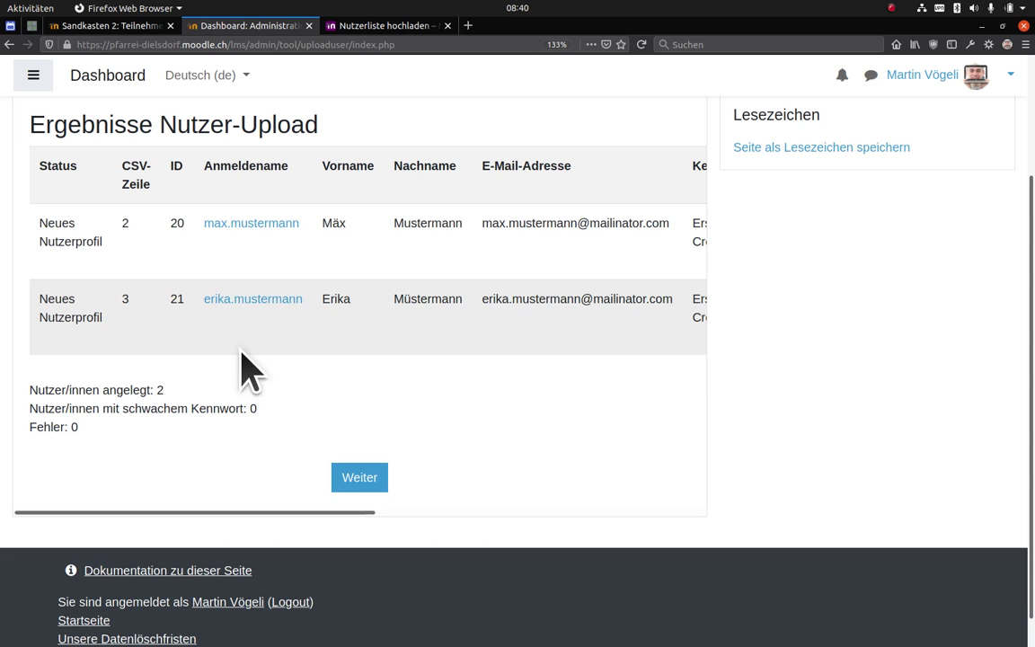
pyautogui.click(358, 476)
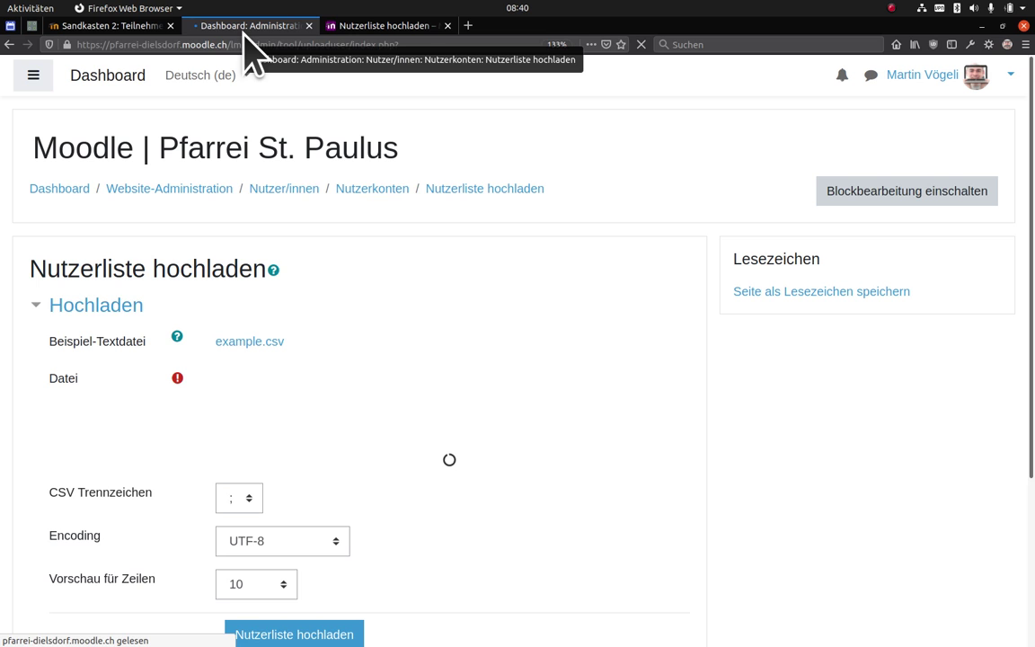
# Step: Switch to the notes in Textbearbeitung, highlight the line 3) Teilnehmer*innen prüfen, and return to Firefox
pyautogui.hotkey('alt', 'Tab')
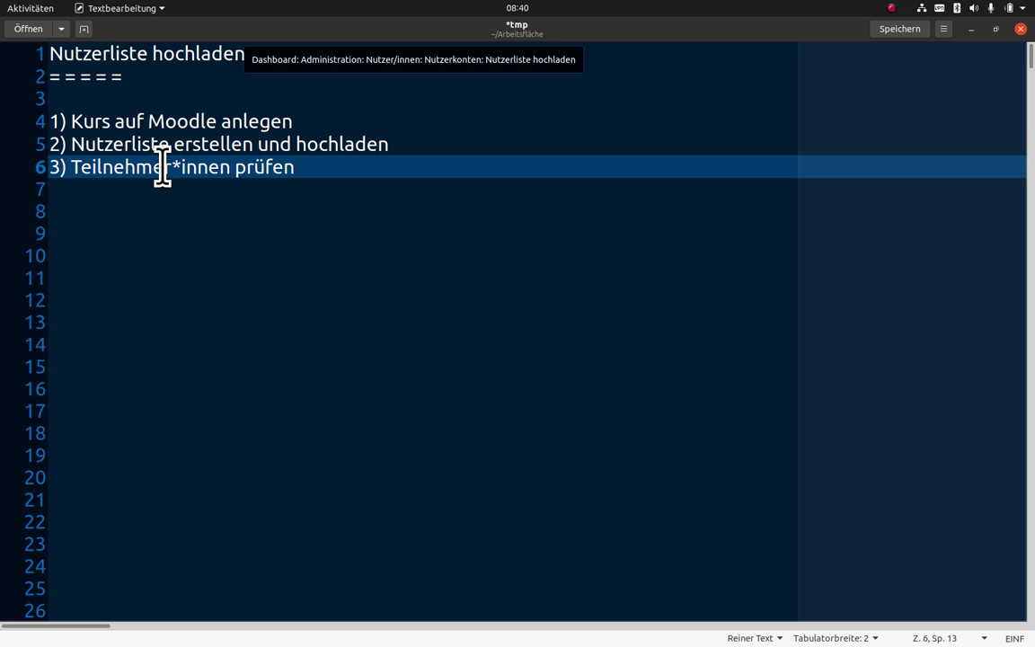
pyautogui.tripleClick(162, 171)
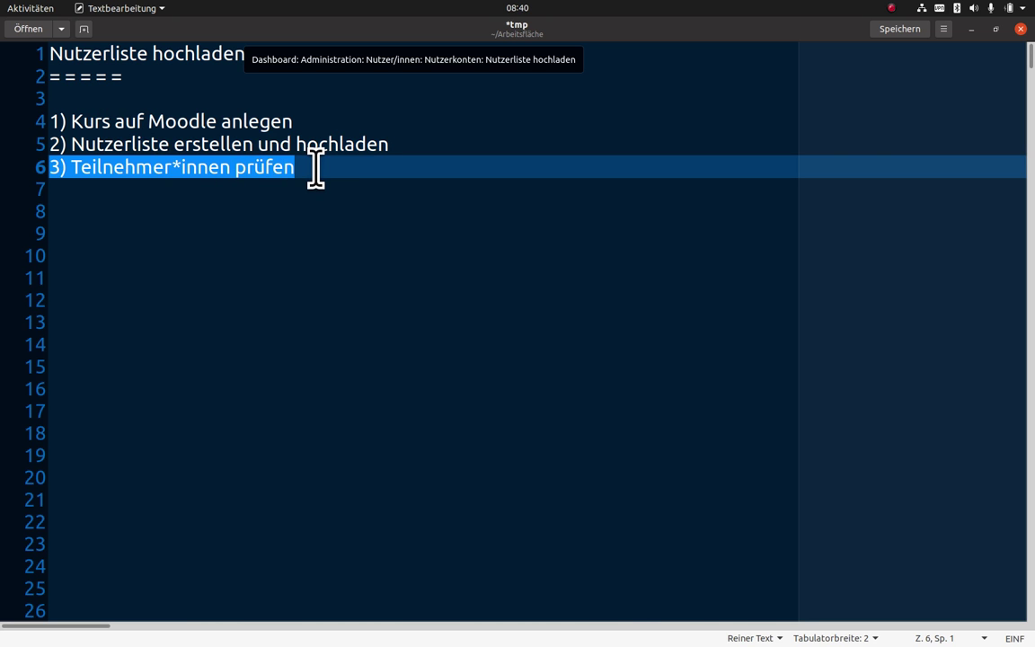
pyautogui.hotkey('alt', 'Tab')
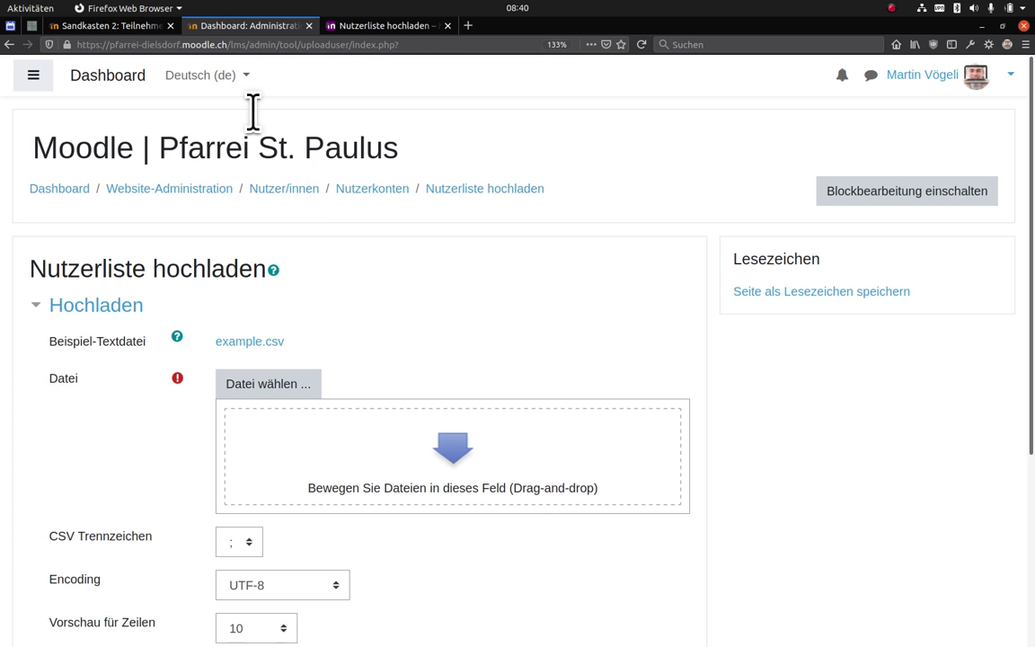
# Step: Close the user upload page and check the names and roles on the refreshed Teilnehmer/innen page of Sandkasten 2
pyautogui.click(307, 25)
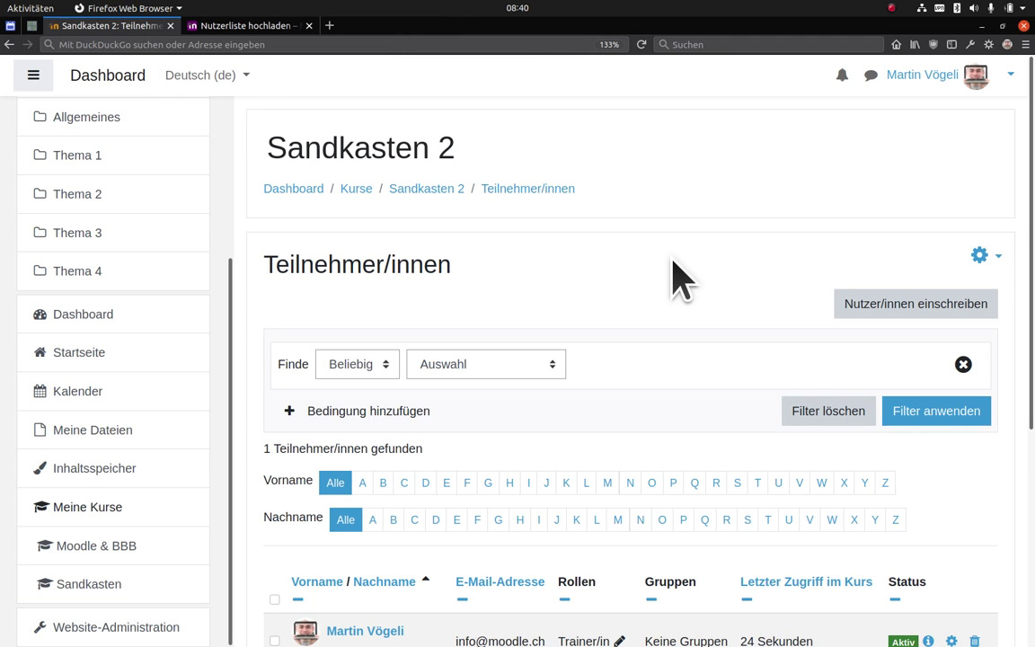
pyautogui.scroll(-4, 680, 281)
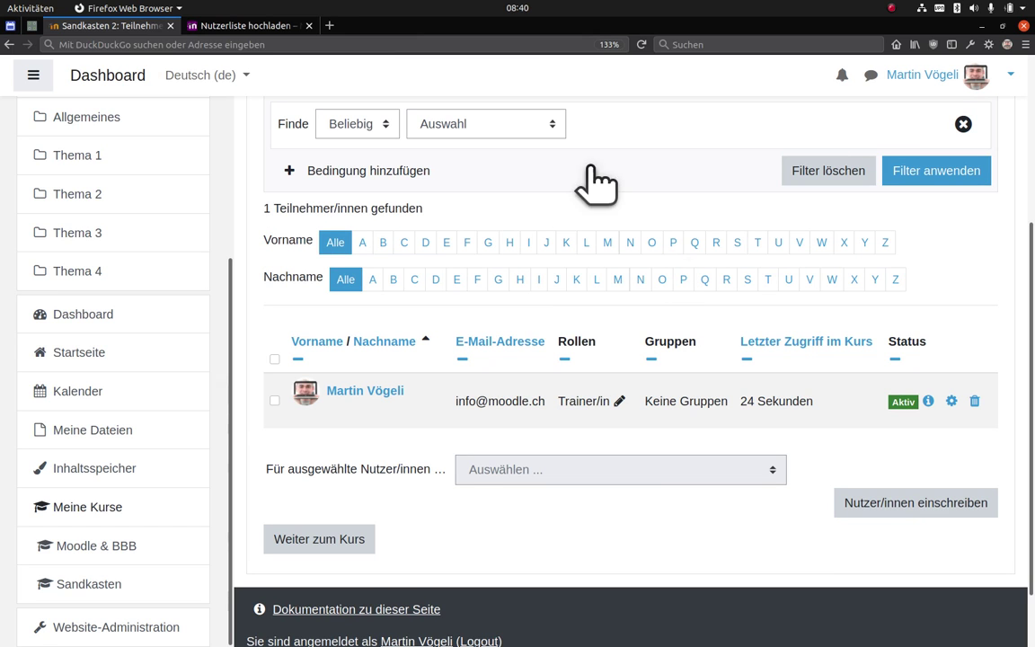
pyautogui.click(654, 236)
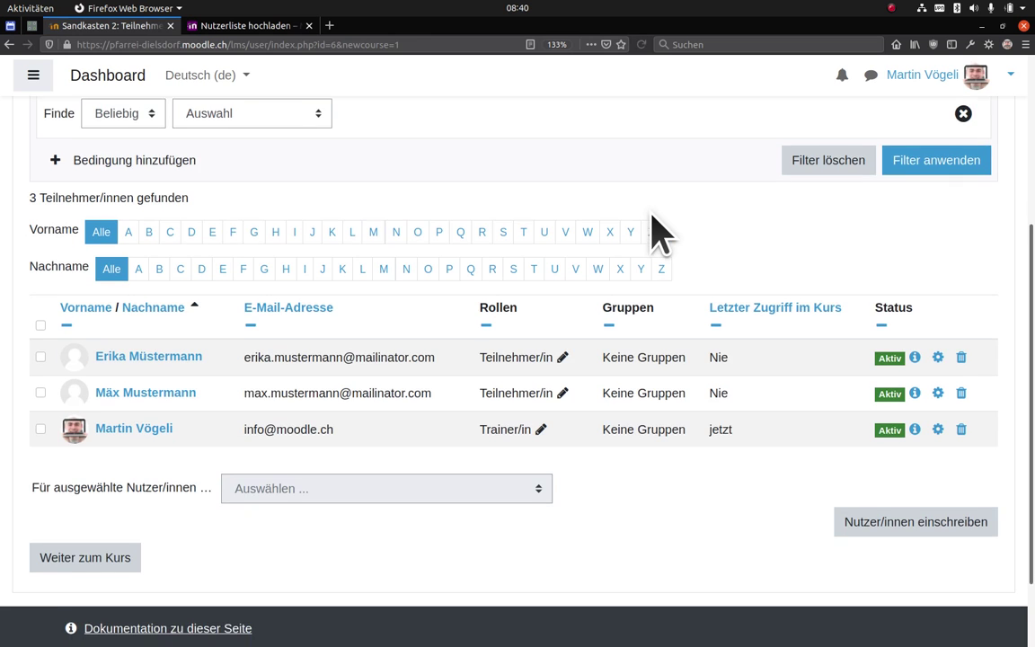
pyautogui.scroll(-2, 653, 236)
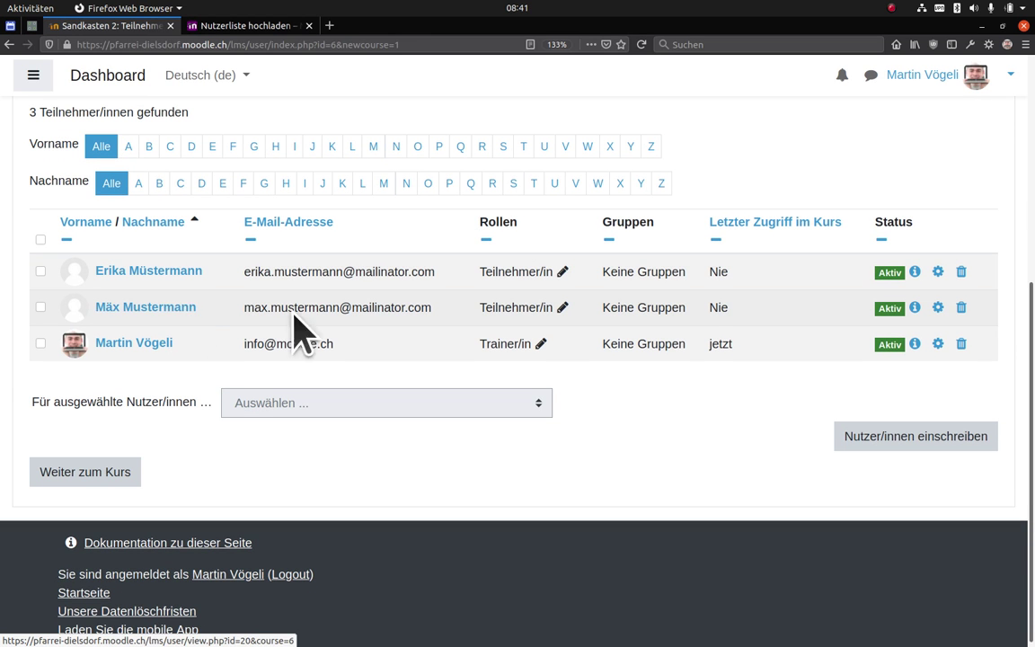
pyautogui.scroll(8, 706, 458)
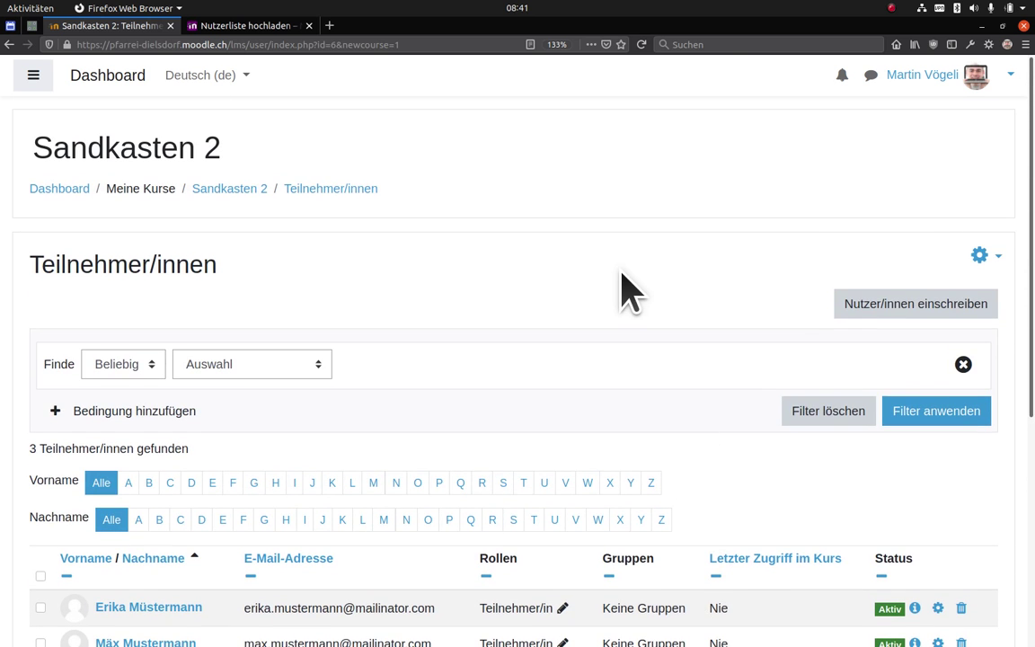
pyautogui.scroll(-5, 621, 288)
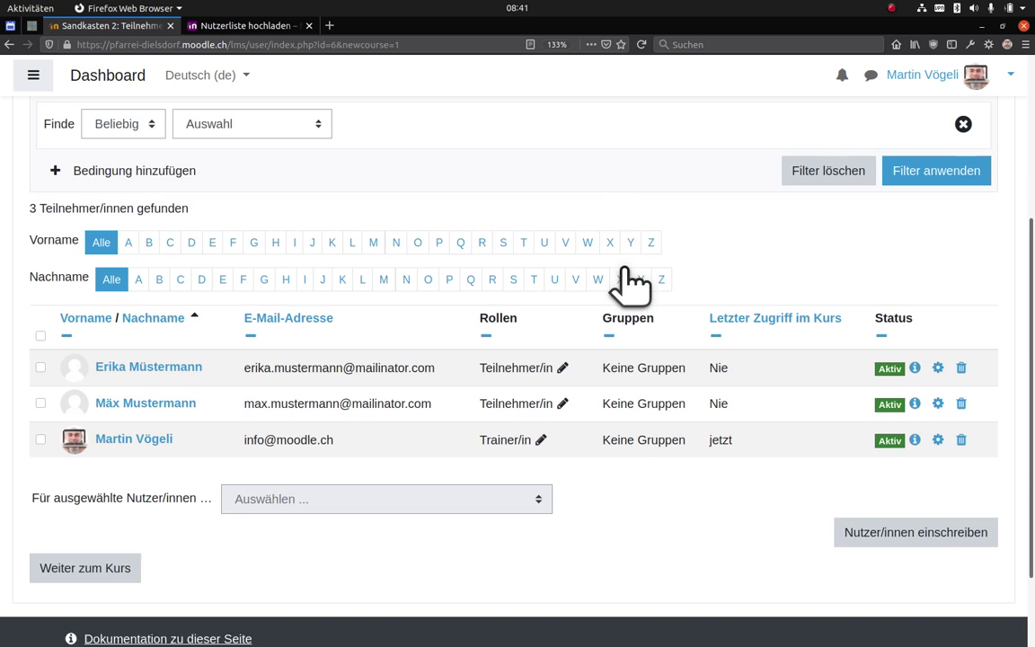
pyautogui.scroll(5, 632, 286)
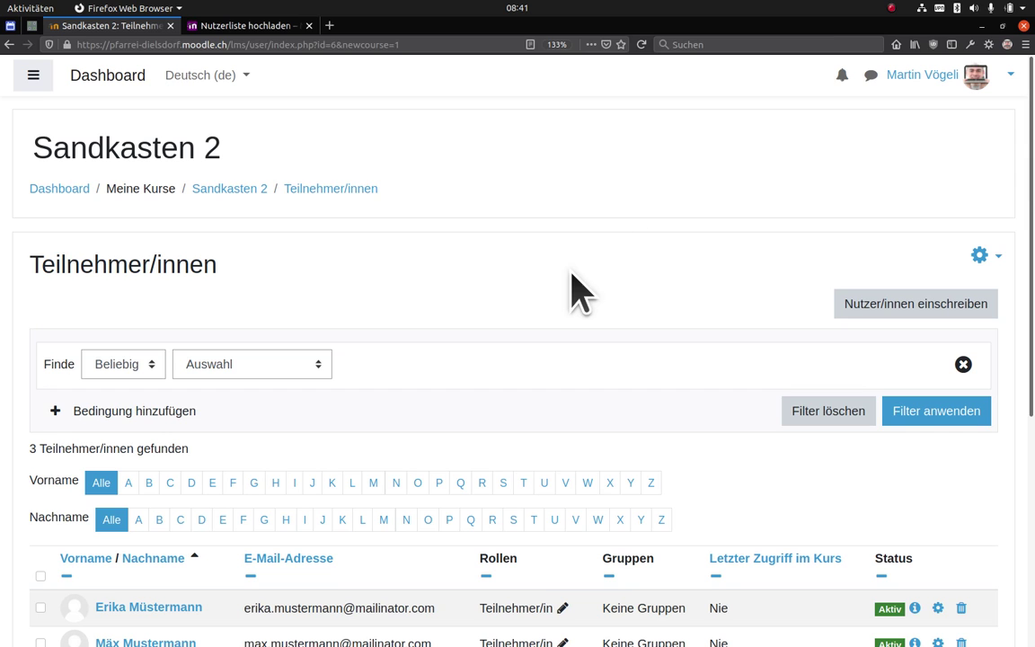
pyautogui.click(892, 8)
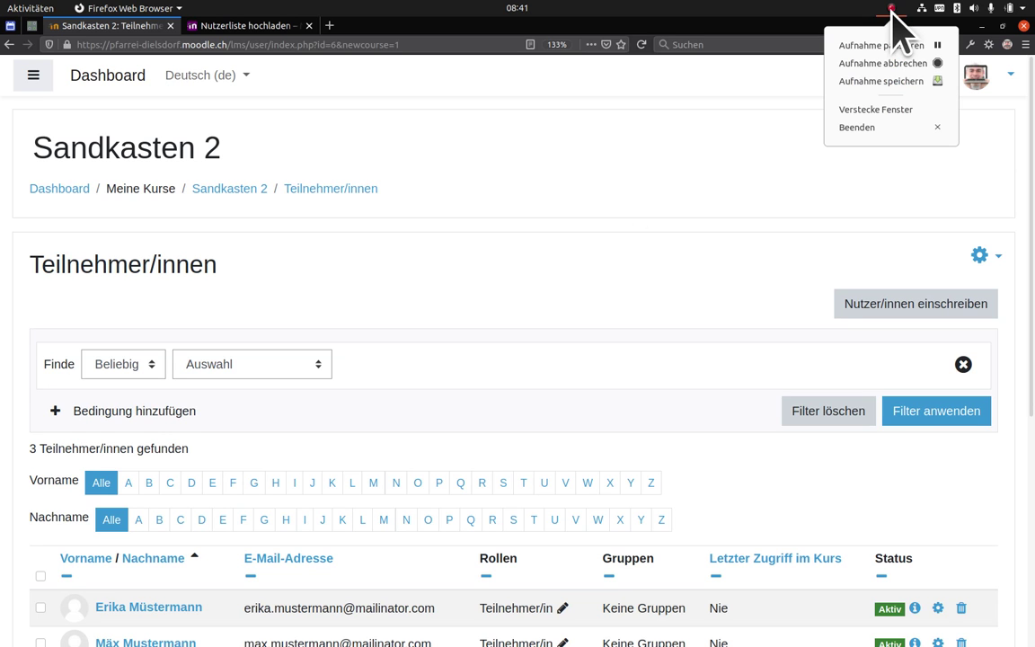